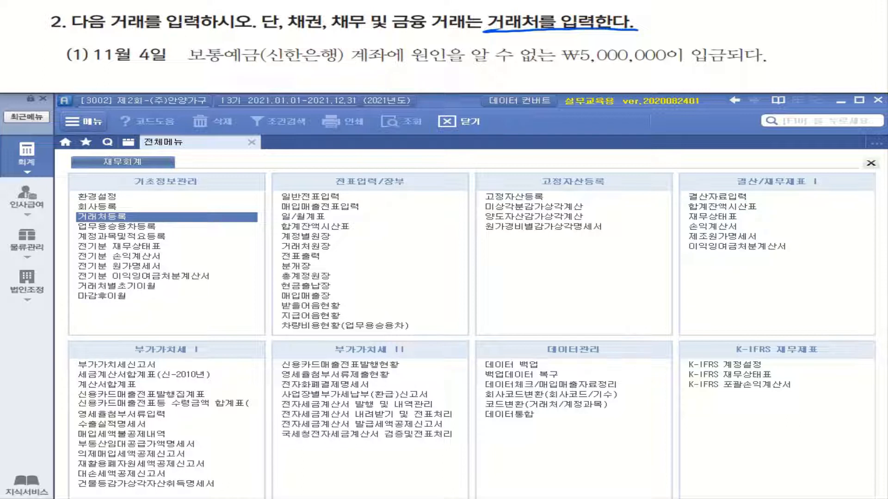
{"action": "left_click_drag", "start_coordinate": [661, 15], "coordinate": [674, 21]}
{"action": "mouse_move", "coordinate": [663, 28]}
{"action": "left_mouse_down"}
{"action": "mouse_move", "coordinate": [697, 26]}
{"action": "mouse_move", "coordinate": [703, 35]}
{"action": "left_mouse_up"}
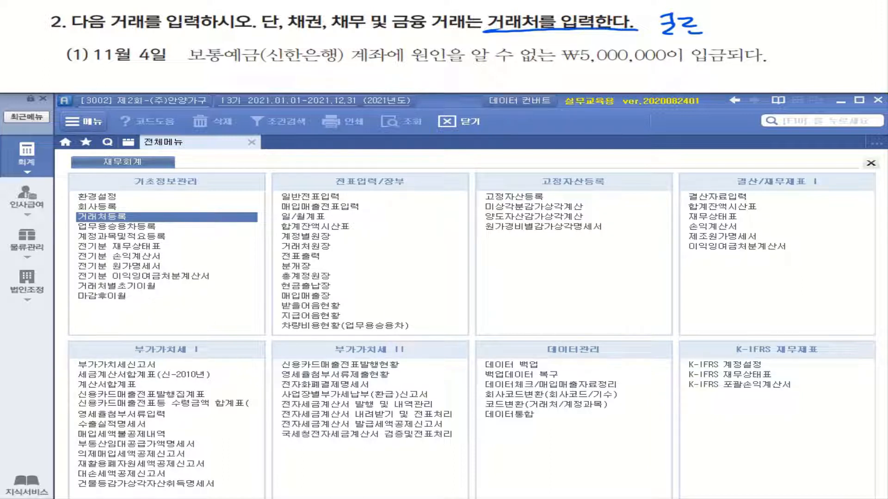
{"action": "mouse_move", "coordinate": [415, 63]}
{"action": "left_mouse_down"}
{"action": "mouse_move", "coordinate": [687, 63]}
{"action": "mouse_move", "coordinate": [726, 46]}
{"action": "mouse_move", "coordinate": [707, 64]}
{"action": "left_mouse_up"}
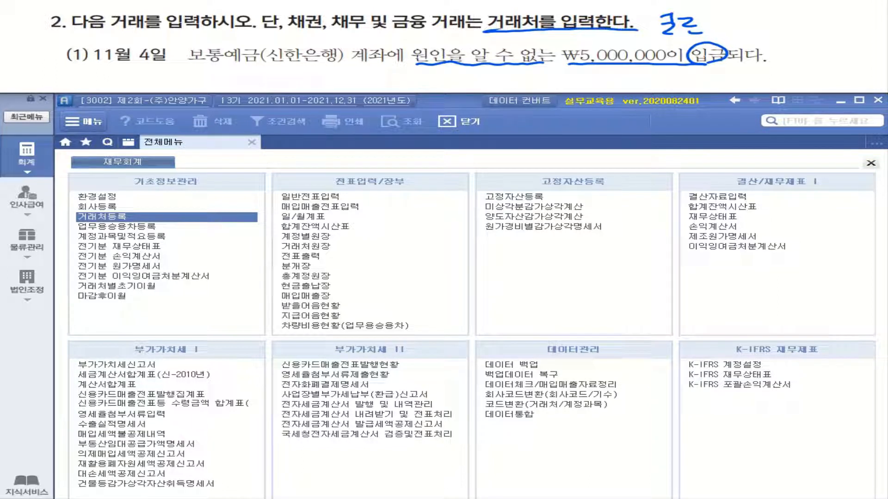
{"action": "left_click_drag", "start_coordinate": [401, 68], "coordinate": [385, 84]}
{"action": "mouse_move", "coordinate": [172, 68]}
{"action": "left_mouse_down"}
{"action": "mouse_move", "coordinate": [180, 77]}
{"action": "mouse_move", "coordinate": [192, 73]}
{"action": "mouse_move", "coordinate": [193, 84]}
{"action": "mouse_move", "coordinate": [206, 63]}
{"action": "left_mouse_up"}
{"action": "mouse_move", "coordinate": [192, 70]}
{"action": "left_mouse_down"}
{"action": "mouse_move", "coordinate": [215, 72]}
{"action": "mouse_move", "coordinate": [199, 83]}
{"action": "left_mouse_up"}
{"action": "mouse_move", "coordinate": [210, 69]}
{"action": "left_mouse_down"}
{"action": "mouse_move", "coordinate": [228, 67]}
{"action": "mouse_move", "coordinate": [239, 85]}
{"action": "left_mouse_up"}
{"action": "left_click_drag", "start_coordinate": [244, 64], "coordinate": [274, 70]}
{"action": "mouse_move", "coordinate": [245, 77]}
{"action": "left_mouse_down"}
{"action": "mouse_move", "coordinate": [247, 86]}
{"action": "mouse_move", "coordinate": [262, 85]}
{"action": "left_mouse_up"}
{"action": "left_click_drag", "start_coordinate": [248, 85], "coordinate": [263, 84]}
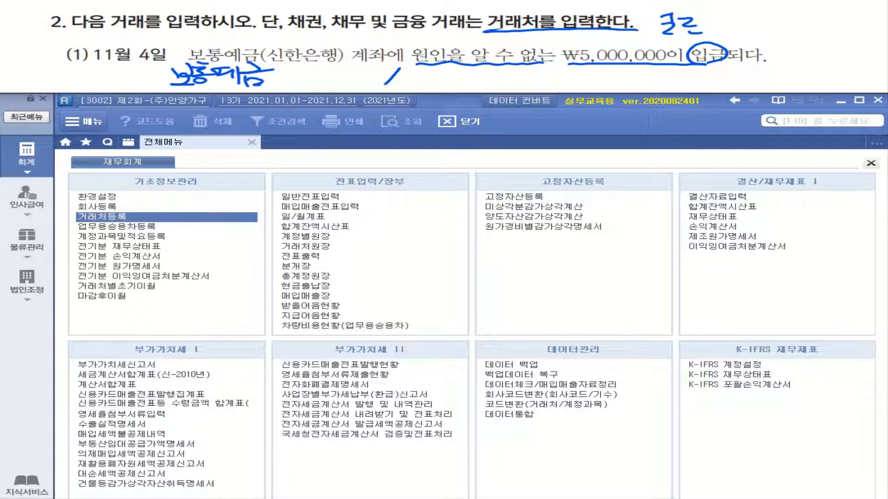
{"action": "left_click_drag", "start_coordinate": [417, 73], "coordinate": [433, 86]}
{"action": "left_click_drag", "start_coordinate": [433, 79], "coordinate": [448, 77]}
{"action": "left_click_drag", "start_coordinate": [455, 72], "coordinate": [464, 76]}
{"action": "mouse_move", "coordinate": [438, 79]}
{"action": "left_mouse_down"}
{"action": "mouse_move", "coordinate": [474, 77]}
{"action": "mouse_move", "coordinate": [458, 87]}
{"action": "left_mouse_up"}
{"action": "left_click_drag", "start_coordinate": [476, 69], "coordinate": [484, 76]}
{"action": "mouse_move", "coordinate": [466, 80]}
{"action": "left_mouse_down"}
{"action": "mouse_move", "coordinate": [499, 77]}
{"action": "mouse_move", "coordinate": [473, 89]}
{"action": "left_mouse_up"}
{"action": "left_click_drag", "start_coordinate": [472, 81], "coordinate": [487, 88]}
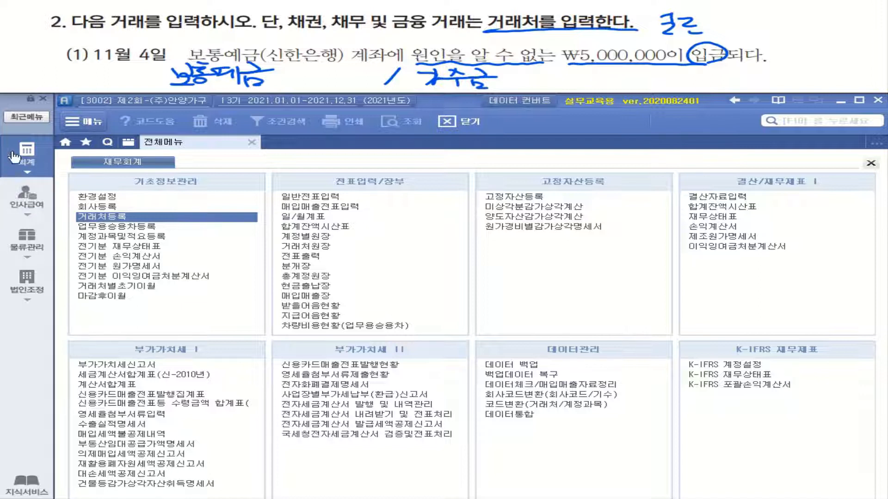
Open general journal entry (일반전표입력) and set the voucher date to November 4 (11월 04일)
{"action": "left_click", "coordinate": [25, 168]}
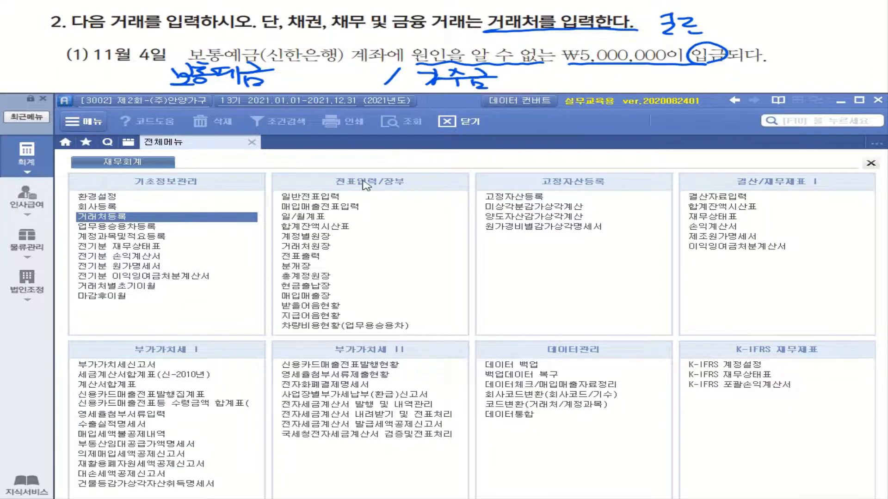
{"action": "left_click", "coordinate": [327, 196]}
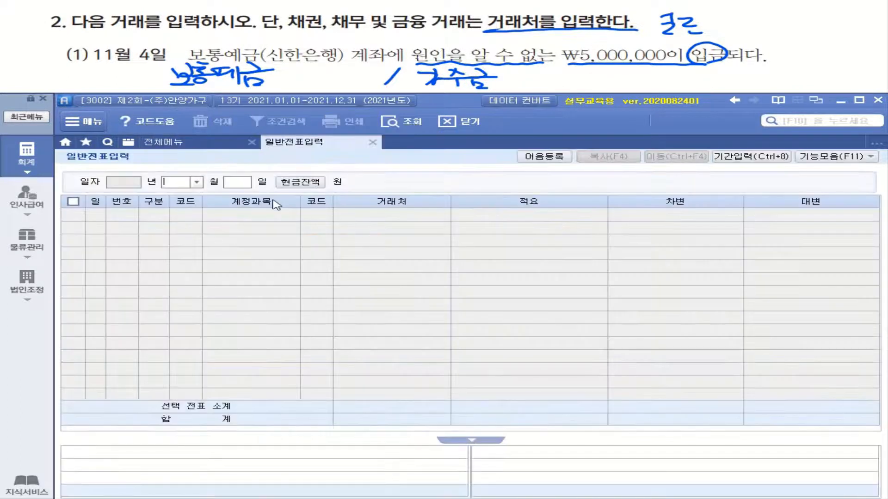
{"action": "left_click", "coordinate": [196, 182]}
{"action": "left_click", "coordinate": [186, 283]}
{"action": "key", "text": "Return"}
{"action": "type", "text": "4"}
{"action": "key", "text": "Return"}
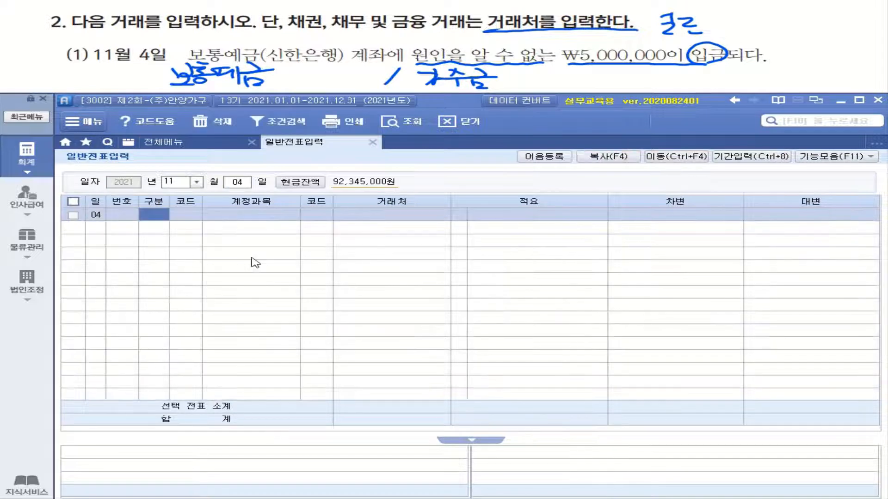
Enter a debit (차변) line for account 103 보통예금 with trading partner 신한은행(보통) and amount 5,000,000
{"action": "type", "text": "3"}
{"action": "key", "text": "Return"}
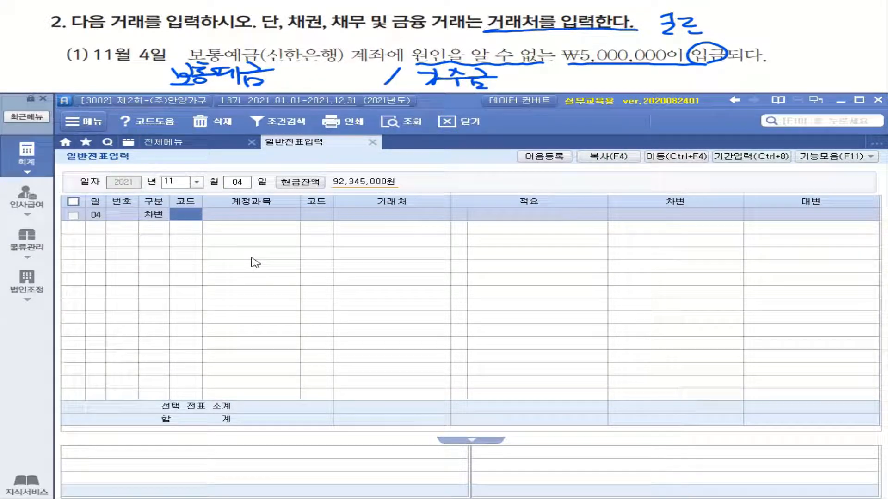
{"action": "type", "text": "103"}
{"action": "key", "text": "Return"}
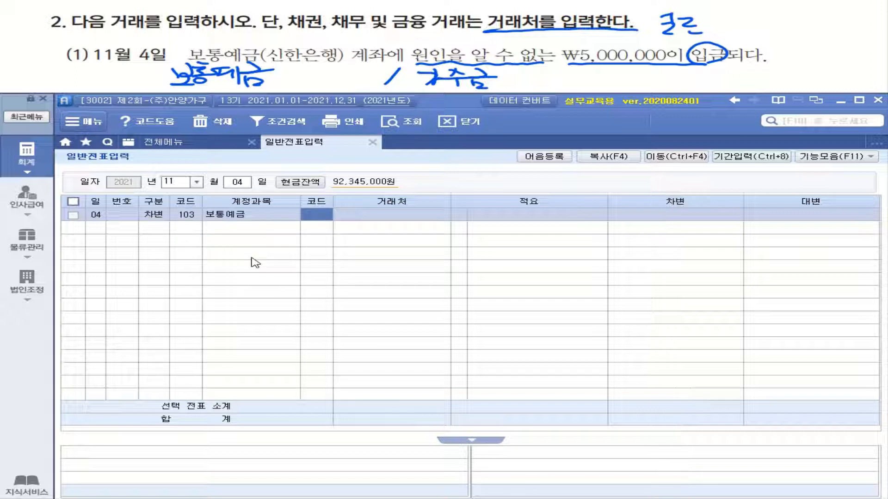
{"action": "type", "text": "신한"}
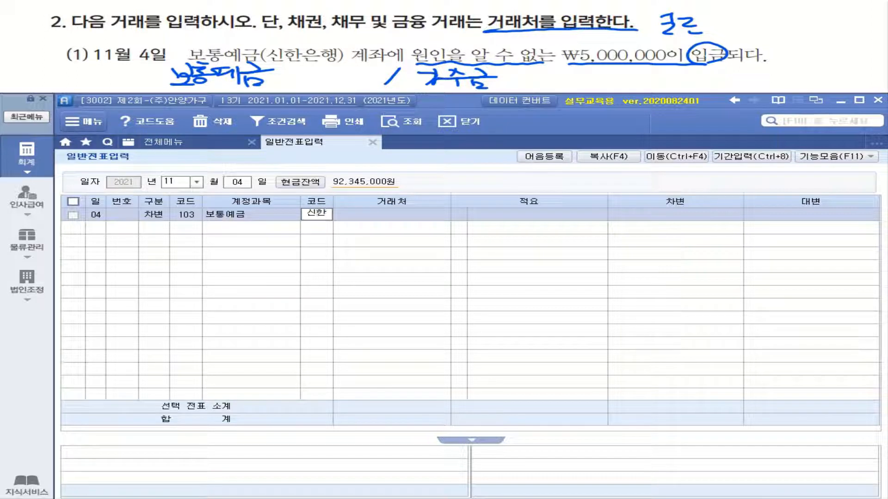
{"action": "key", "text": "Return"}
{"action": "key", "text": "Return"}
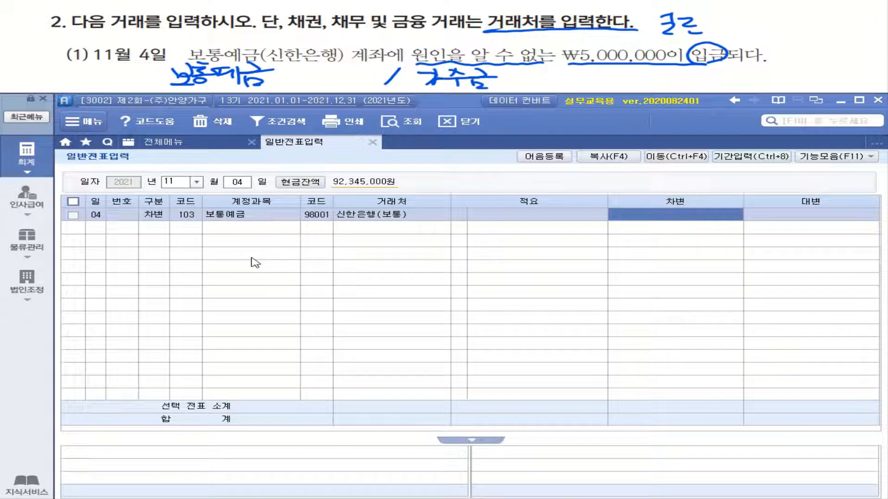
{"action": "type", "text": "5000000"}
{"action": "key", "text": "Return"}
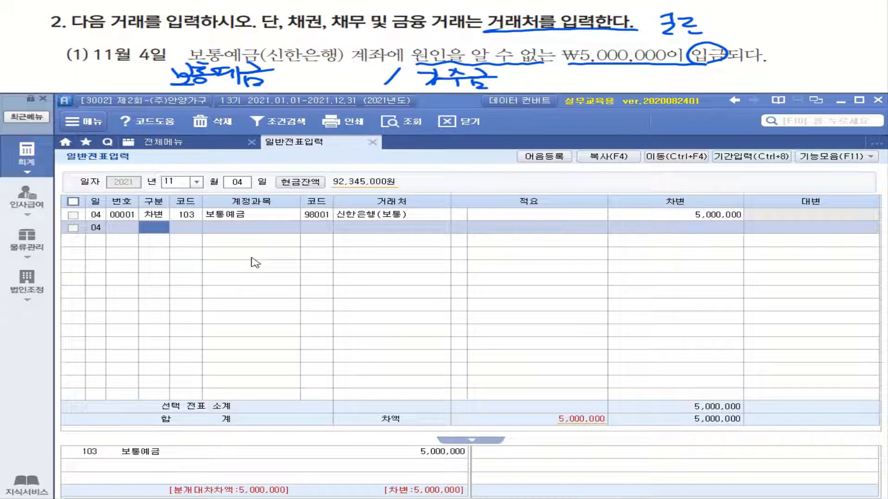
Enter a credit (대변) line for account 257 가수금 with the trading partner cleared and amount 5,000,000
{"action": "type", "text": "4"}
{"action": "type", "text": "가수"}
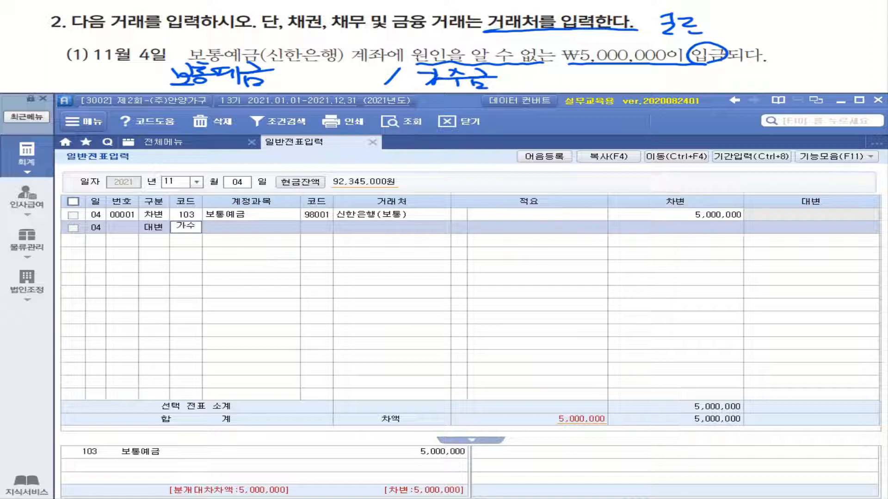
{"action": "key", "text": "Return"}
{"action": "key", "text": "Return"}
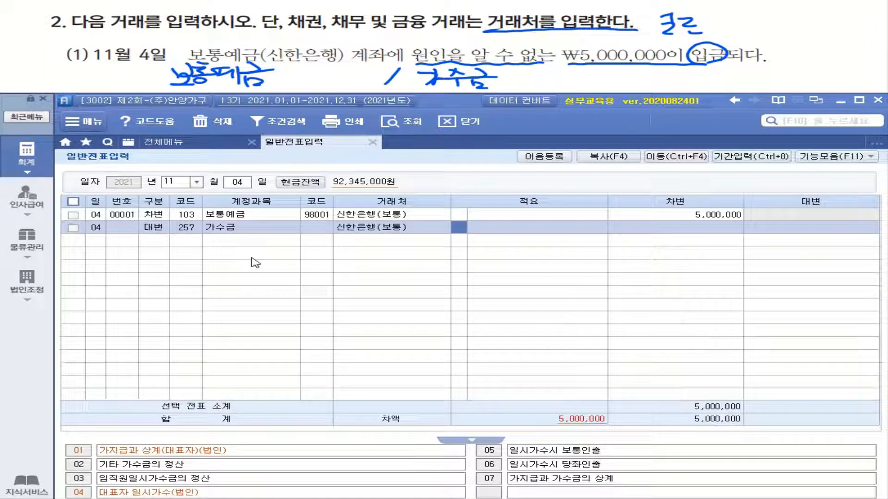
{"action": "left_click", "coordinate": [367, 231]}
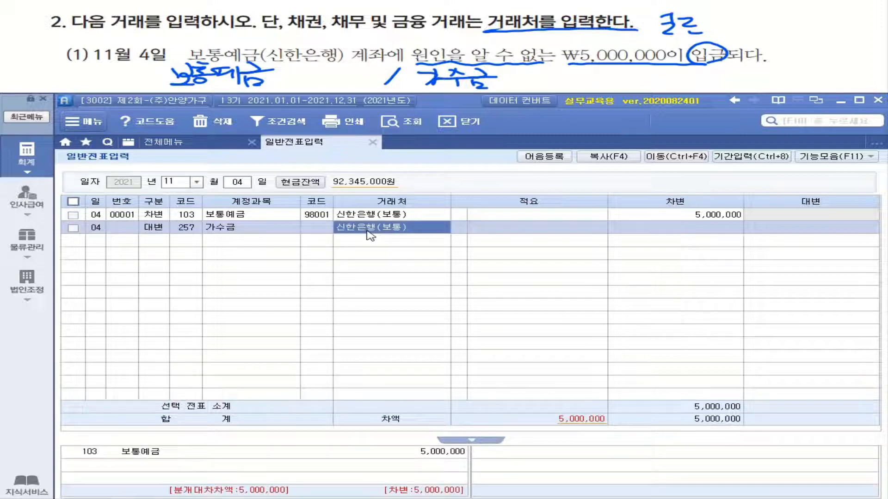
{"action": "key", "text": "Delete"}
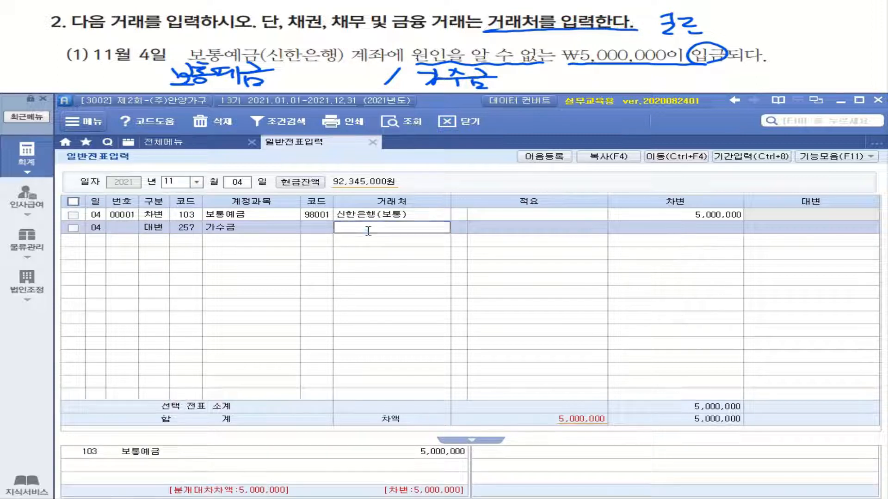
{"action": "key", "text": "Return"}
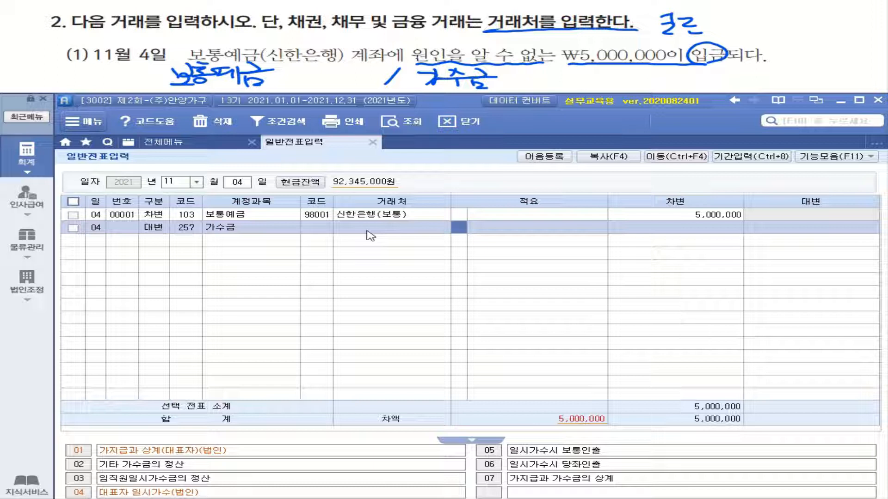
{"action": "key", "text": "Return"}
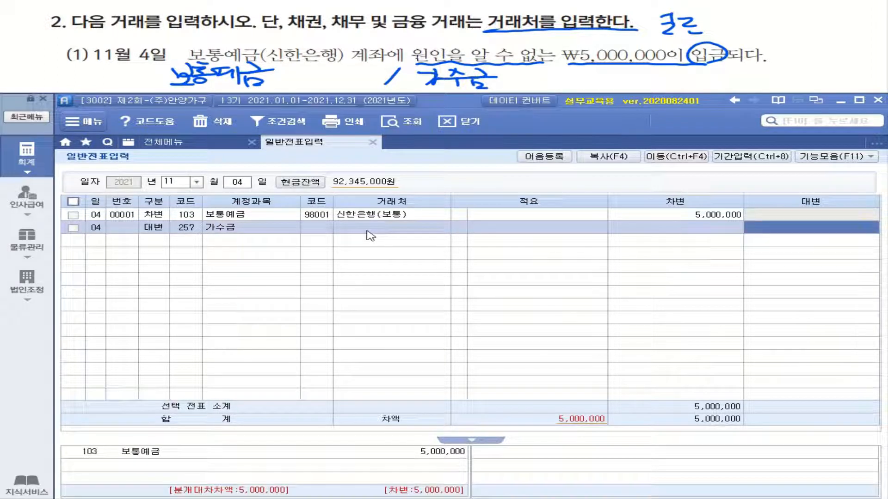
{"action": "key", "text": "Return"}
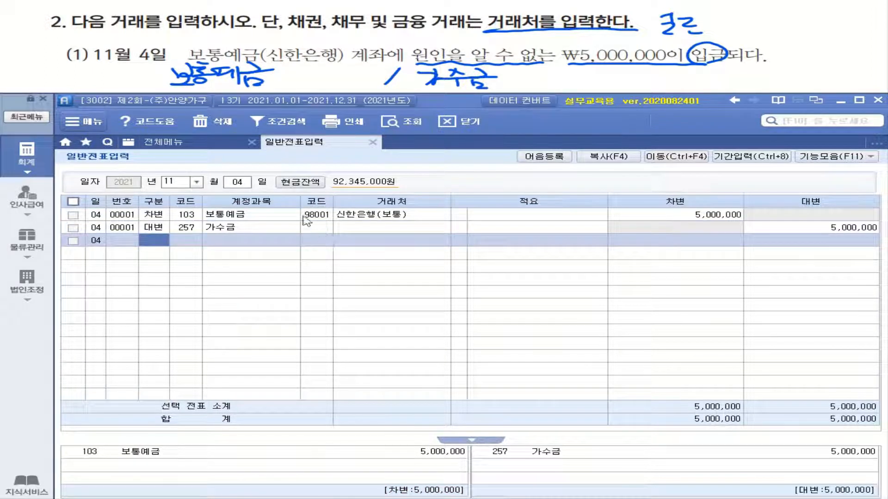
{"action": "left_click", "coordinate": [362, 229]}
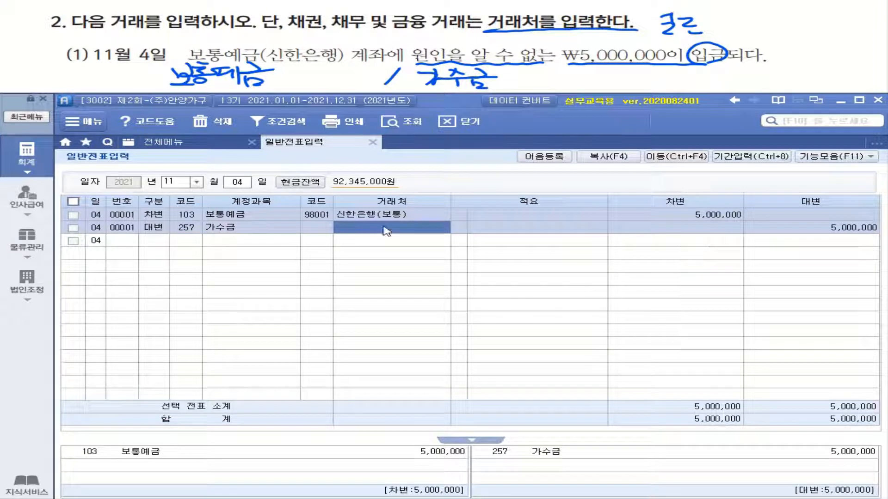
{"action": "left_click", "coordinate": [185, 229]}
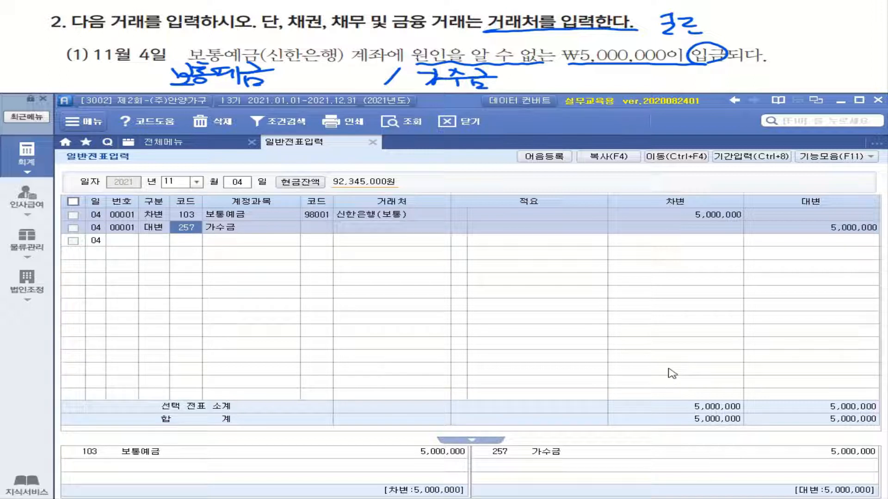
{"action": "key", "text": "Escape"}
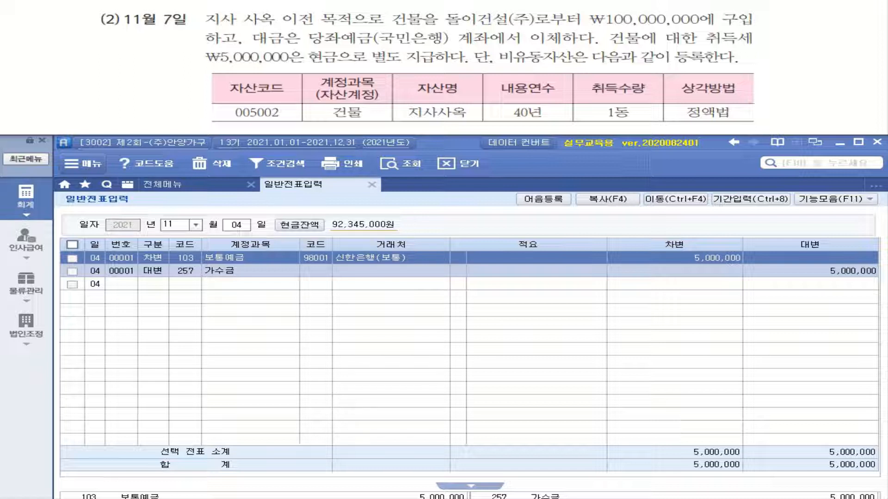
{"action": "mouse_move", "coordinate": [393, 24]}
{"action": "left_mouse_down"}
{"action": "mouse_move", "coordinate": [437, 21]}
{"action": "mouse_move", "coordinate": [394, 29]}
{"action": "left_mouse_up"}
{"action": "left_click_drag", "start_coordinate": [600, 27], "coordinate": [702, 29]}
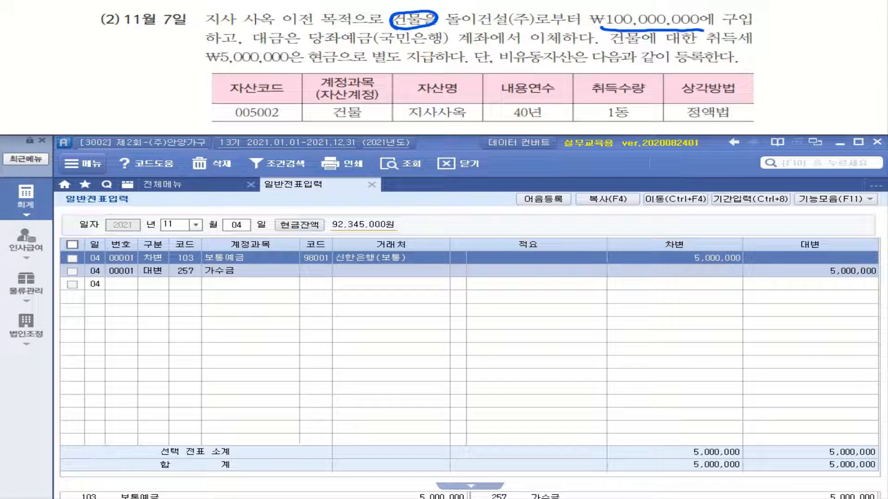
{"action": "left_click_drag", "start_coordinate": [310, 41], "coordinate": [559, 45]}
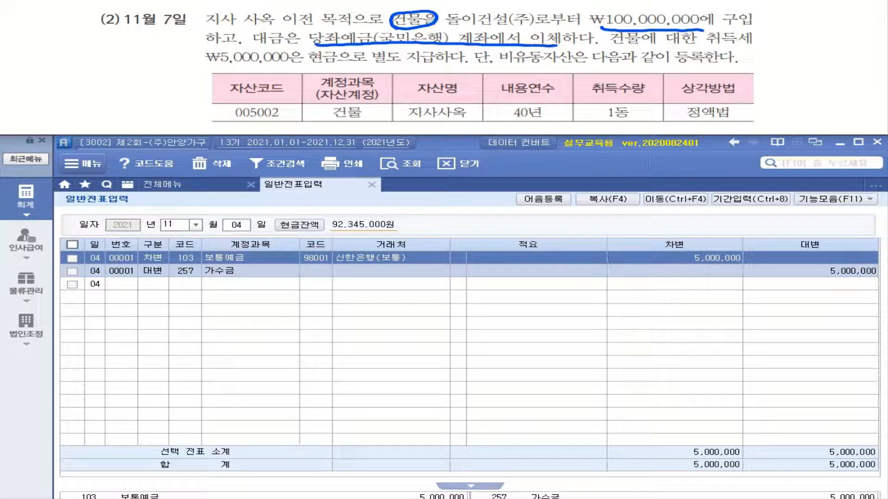
{"action": "left_click_drag", "start_coordinate": [164, 80], "coordinate": [147, 101]}
{"action": "mouse_move", "coordinate": [7, 58]}
{"action": "left_mouse_down"}
{"action": "mouse_move", "coordinate": [21, 73]}
{"action": "mouse_move", "coordinate": [42, 66]}
{"action": "left_mouse_up"}
{"action": "left_click_drag", "start_coordinate": [45, 54], "coordinate": [45, 81]}
{"action": "mouse_move", "coordinate": [51, 53]}
{"action": "left_mouse_down"}
{"action": "mouse_move", "coordinate": [52, 63]}
{"action": "mouse_move", "coordinate": [73, 65]}
{"action": "left_mouse_up"}
{"action": "left_click_drag", "start_coordinate": [57, 69], "coordinate": [71, 82]}
{"action": "left_click_drag", "start_coordinate": [166, 87], "coordinate": [181, 87]}
{"action": "left_click_drag", "start_coordinate": [170, 89], "coordinate": [185, 101]}
{"action": "left_click_drag", "start_coordinate": [186, 94], "coordinate": [179, 103]}
{"action": "left_click_drag", "start_coordinate": [190, 86], "coordinate": [191, 100]}
{"action": "left_click_drag", "start_coordinate": [198, 92], "coordinate": [206, 102]}
{"action": "mouse_move", "coordinate": [207, 97]}
{"action": "left_mouse_down"}
{"action": "mouse_move", "coordinate": [219, 98]}
{"action": "mouse_move", "coordinate": [186, 111]}
{"action": "left_mouse_up"}
{"action": "left_click_drag", "start_coordinate": [189, 112], "coordinate": [199, 119]}
{"action": "mouse_move", "coordinate": [203, 106]}
{"action": "left_mouse_down"}
{"action": "mouse_move", "coordinate": [203, 119]}
{"action": "mouse_move", "coordinate": [221, 113]}
{"action": "left_mouse_up"}
{"action": "mouse_move", "coordinate": [194, 121]}
{"action": "left_mouse_down"}
{"action": "mouse_move", "coordinate": [197, 131]}
{"action": "mouse_move", "coordinate": [215, 130]}
{"action": "left_mouse_up"}
{"action": "left_click_drag", "start_coordinate": [198, 128], "coordinate": [206, 131]}
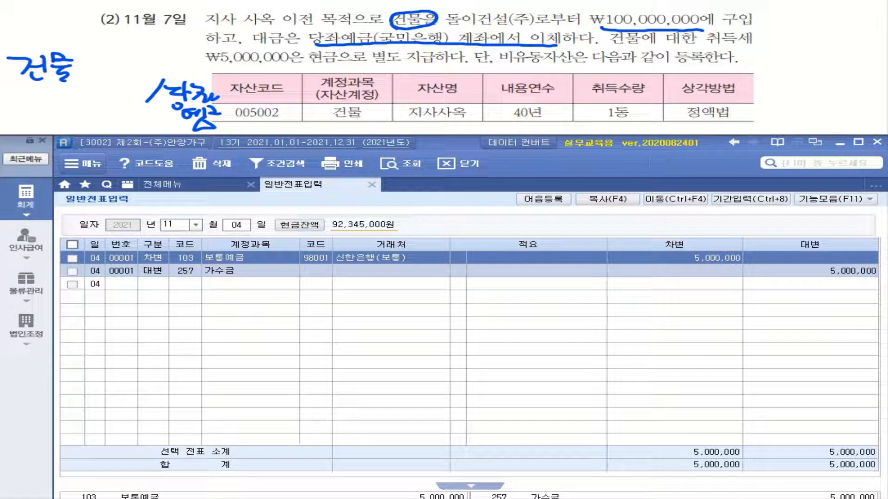
{"action": "left_click_drag", "start_coordinate": [707, 48], "coordinate": [751, 46]}
{"action": "left_click_drag", "start_coordinate": [212, 65], "coordinate": [290, 64]}
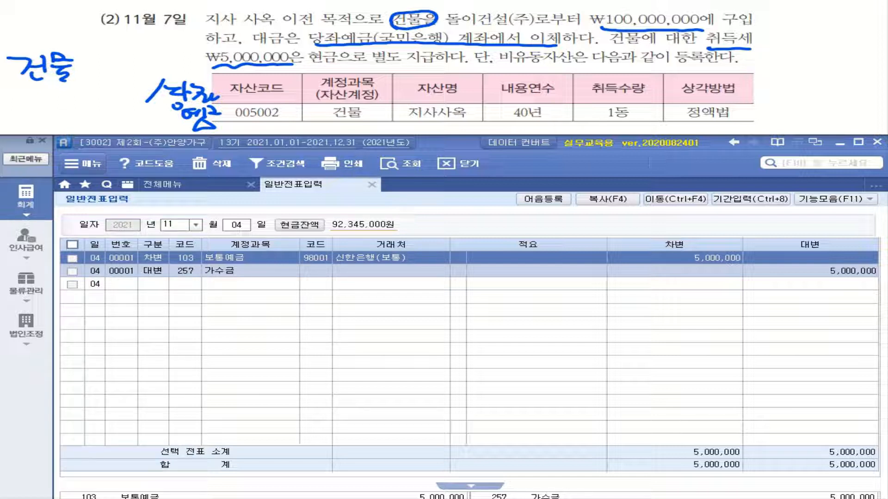
{"action": "mouse_move", "coordinate": [14, 99]}
{"action": "left_mouse_down"}
{"action": "mouse_move", "coordinate": [16, 113]}
{"action": "mouse_move", "coordinate": [28, 99]}
{"action": "mouse_move", "coordinate": [47, 109]}
{"action": "mouse_move", "coordinate": [78, 94]}
{"action": "left_mouse_up"}
{"action": "left_click", "coordinate": [64, 106]}
{"action": "left_click_drag", "start_coordinate": [93, 94], "coordinate": [110, 91]}
{"action": "left_click_drag", "start_coordinate": [115, 97], "coordinate": [116, 103]}
{"action": "left_click_drag", "start_coordinate": [122, 86], "coordinate": [135, 84]}
{"action": "left_click_drag", "start_coordinate": [142, 83], "coordinate": [143, 82]}
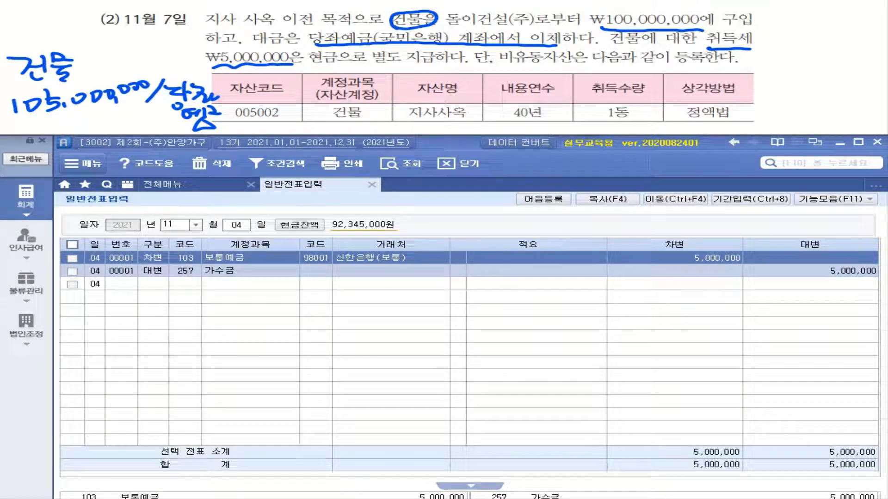
{"action": "left_click_drag", "start_coordinate": [140, 115], "coordinate": [151, 120]}
{"action": "left_click_drag", "start_coordinate": [144, 121], "coordinate": [159, 121]}
{"action": "mouse_move", "coordinate": [159, 119]}
{"action": "left_mouse_down"}
{"action": "mouse_move", "coordinate": [160, 131]}
{"action": "mouse_move", "coordinate": [178, 121]}
{"action": "left_mouse_up"}
{"action": "mouse_move", "coordinate": [167, 124]}
{"action": "left_mouse_down"}
{"action": "mouse_move", "coordinate": [181, 122]}
{"action": "mouse_move", "coordinate": [178, 134]}
{"action": "left_mouse_up"}
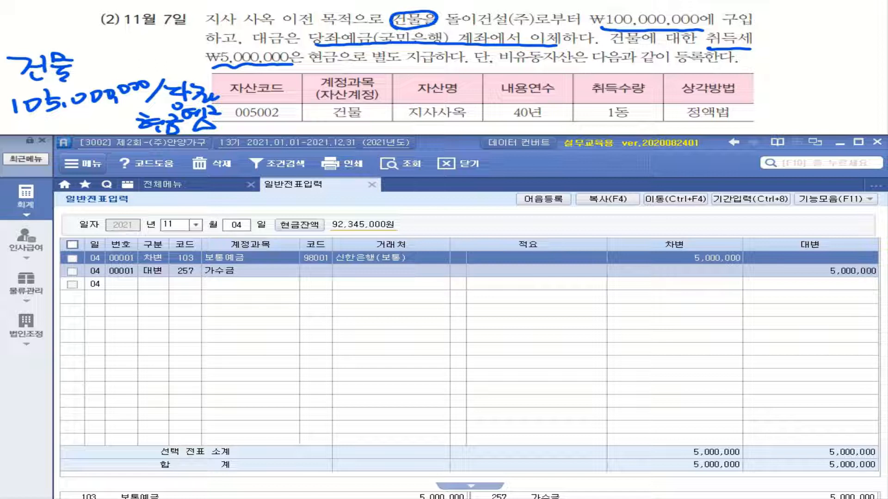
{"action": "left_click_drag", "start_coordinate": [764, 70], "coordinate": [777, 75]}
{"action": "mouse_move", "coordinate": [763, 79]}
{"action": "left_mouse_down"}
{"action": "mouse_move", "coordinate": [763, 88]}
{"action": "mouse_move", "coordinate": [780, 87]}
{"action": "left_mouse_up"}
{"action": "mouse_move", "coordinate": [753, 89]}
{"action": "left_mouse_down"}
{"action": "mouse_move", "coordinate": [780, 89]}
{"action": "mouse_move", "coordinate": [768, 94]}
{"action": "left_mouse_up"}
{"action": "mouse_move", "coordinate": [780, 74]}
{"action": "left_mouse_down"}
{"action": "mouse_move", "coordinate": [780, 99]}
{"action": "mouse_move", "coordinate": [804, 82]}
{"action": "left_mouse_up"}
{"action": "mouse_move", "coordinate": [785, 83]}
{"action": "left_mouse_down"}
{"action": "mouse_move", "coordinate": [804, 86]}
{"action": "mouse_move", "coordinate": [795, 95]}
{"action": "left_mouse_up"}
{"action": "left_click_drag", "start_coordinate": [800, 76], "coordinate": [820, 88]}
{"action": "left_click_drag", "start_coordinate": [820, 75], "coordinate": [831, 86]}
{"action": "left_click_drag", "start_coordinate": [835, 82], "coordinate": [849, 81]}
{"action": "mouse_move", "coordinate": [775, 104]}
{"action": "left_mouse_down"}
{"action": "mouse_move", "coordinate": [773, 121]}
{"action": "mouse_move", "coordinate": [786, 107]}
{"action": "left_mouse_up"}
{"action": "left_click_drag", "start_coordinate": [798, 99], "coordinate": [796, 119]}
{"action": "left_click_drag", "start_coordinate": [812, 114], "coordinate": [823, 106]}
{"action": "left_click_drag", "start_coordinate": [836, 106], "coordinate": [838, 106]}
{"action": "left_click_drag", "start_coordinate": [851, 106], "coordinate": [851, 122]}
{"action": "left_click_drag", "start_coordinate": [825, 125], "coordinate": [826, 125]}
{"action": "left_click_drag", "start_coordinate": [834, 125], "coordinate": [835, 126]}
{"action": "left_click_drag", "start_coordinate": [849, 125], "coordinate": [859, 125]}
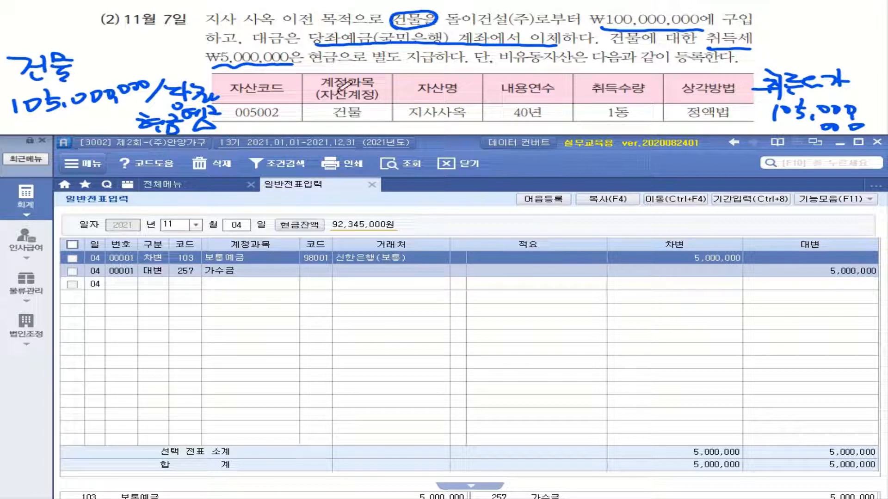
Change the voucher date to November 7 (11월 07일)
{"action": "left_click", "coordinate": [247, 227]}
{"action": "type", "text": "07"}
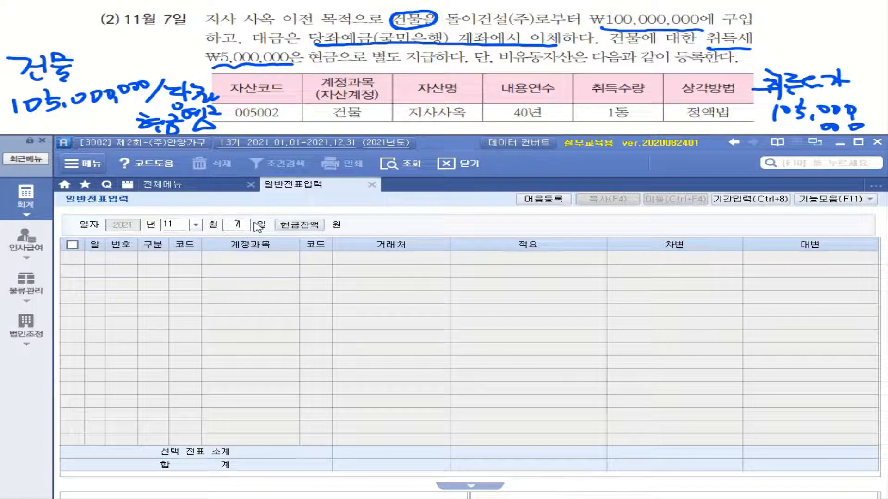
{"action": "key", "text": "Return"}
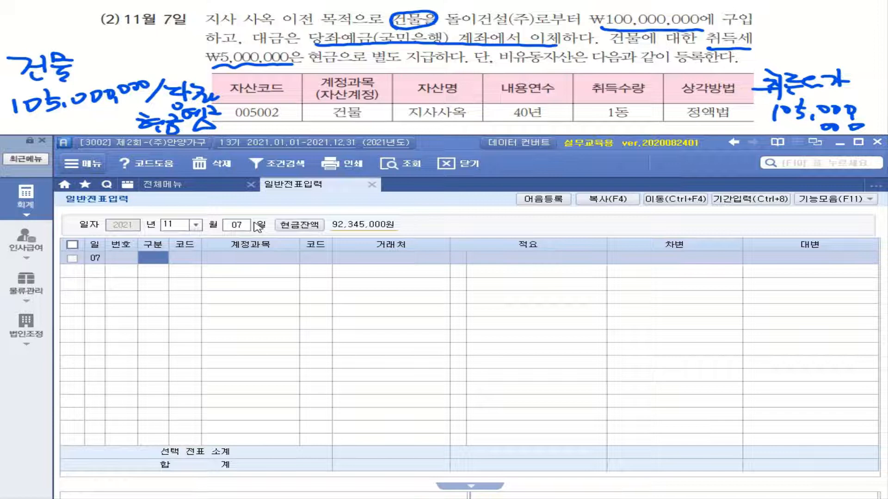
Enter a debit (차변) line for account 202 건물 with amount 105,000,000 and no trading partner
{"action": "type", "text": "3"}
{"action": "key", "text": "Return"}
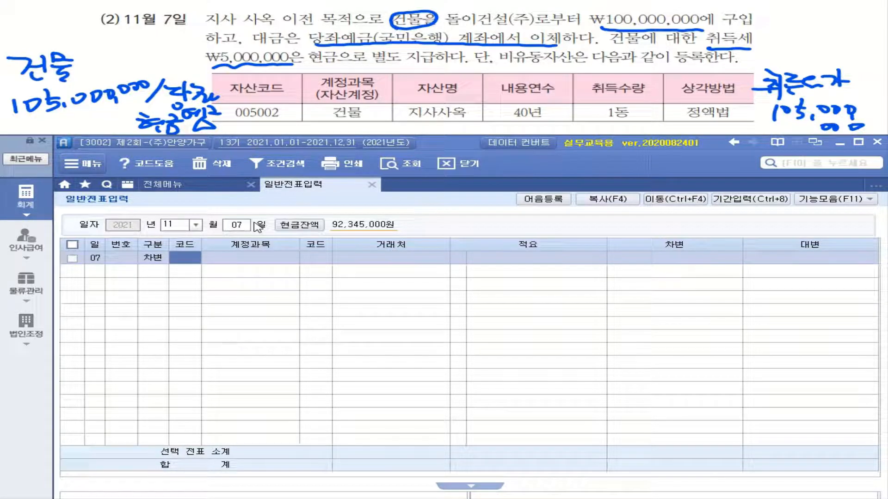
{"action": "type", "text": "건물"}
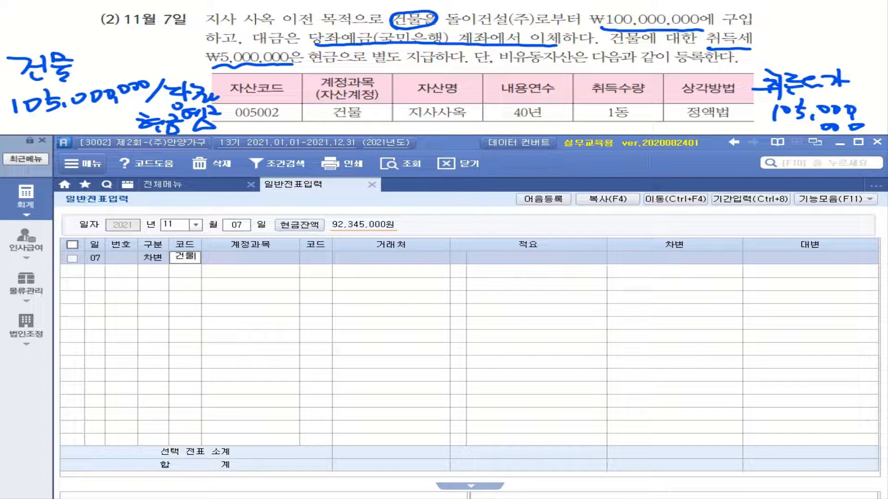
{"action": "key", "text": "Return"}
{"action": "key", "text": "Down"}
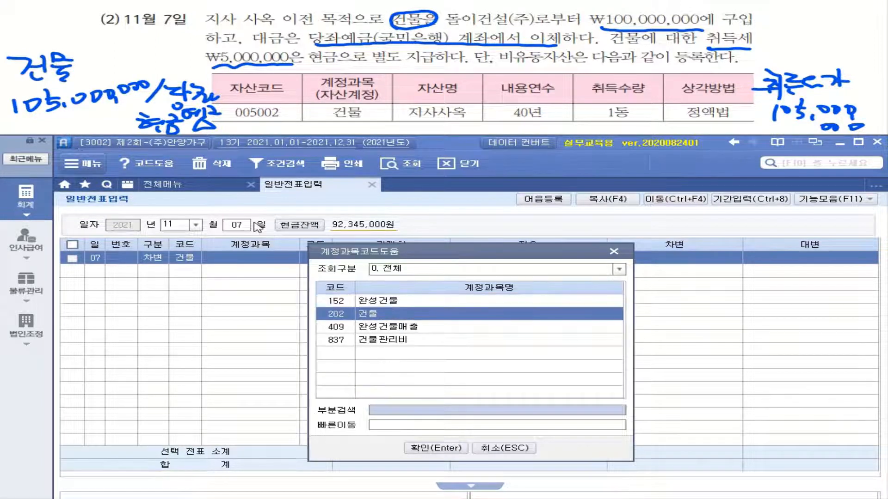
{"action": "key", "text": "Return"}
{"action": "key", "text": "Return"}
{"action": "key", "text": "Return"}
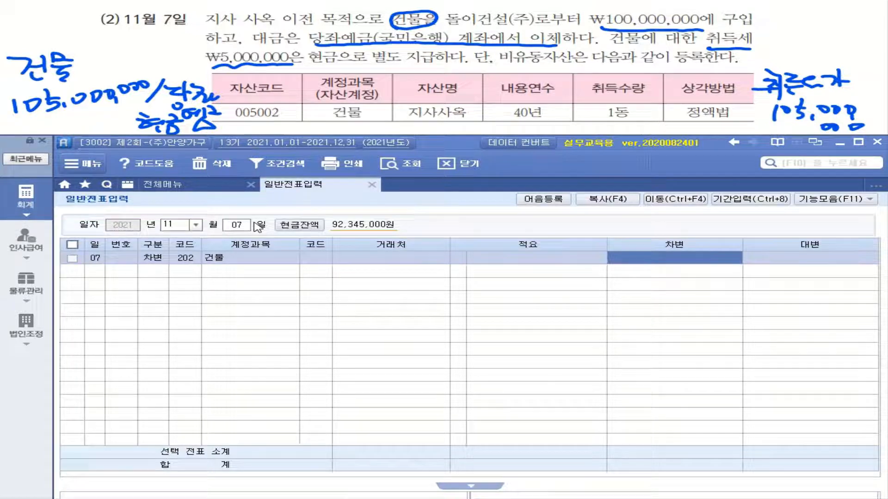
{"action": "type", "text": "105000000"}
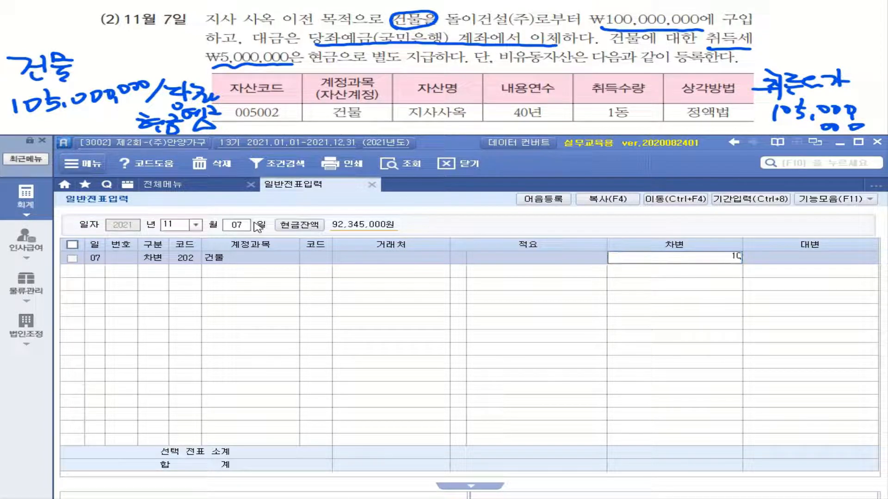
{"action": "key", "text": "Return"}
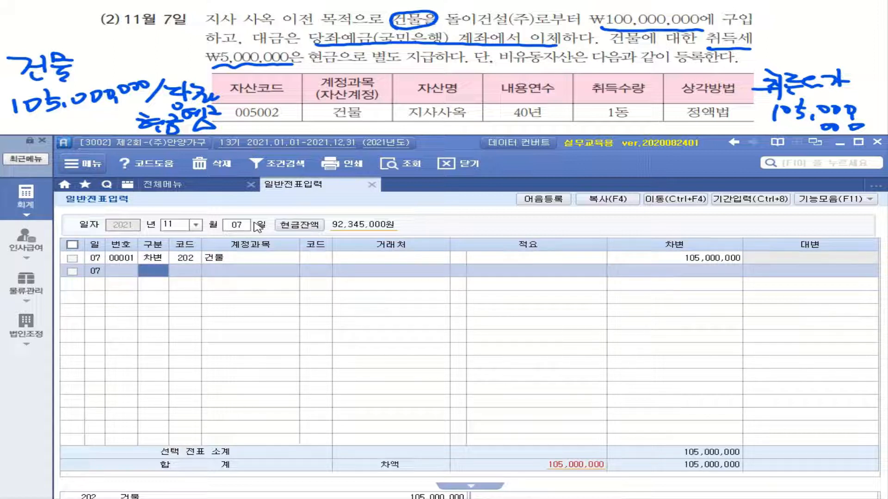
Enter a credit (대변) line for account 102 당좌예금 with trading partner 국민은행(당좌) and amount 100,000,000
{"action": "type", "text": "4"}
{"action": "key", "text": "Return"}
{"action": "type", "text": "102"}
{"action": "key", "text": "Return"}
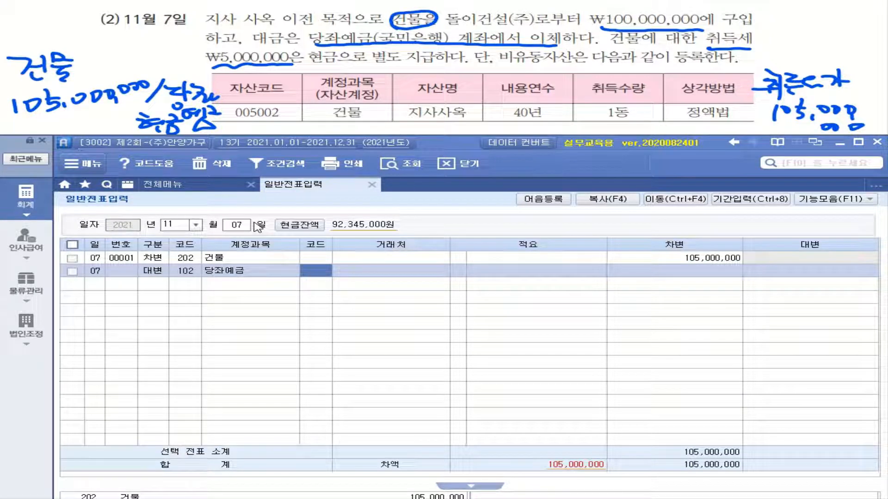
{"action": "type", "text": "ㄱ국민"}
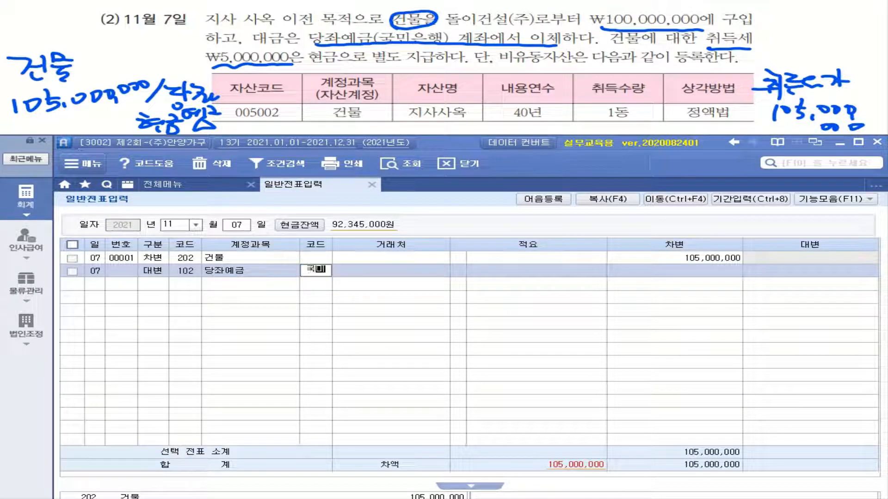
{"action": "key", "text": "Return"}
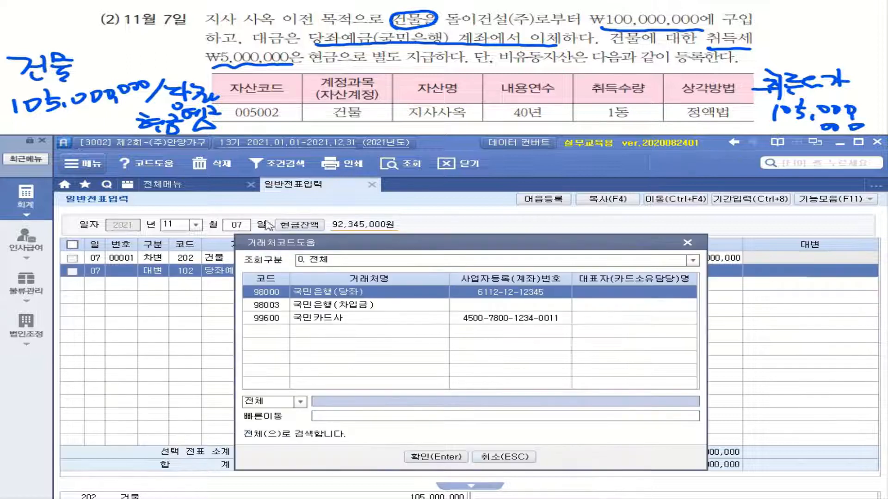
{"action": "left_click", "coordinate": [349, 295]}
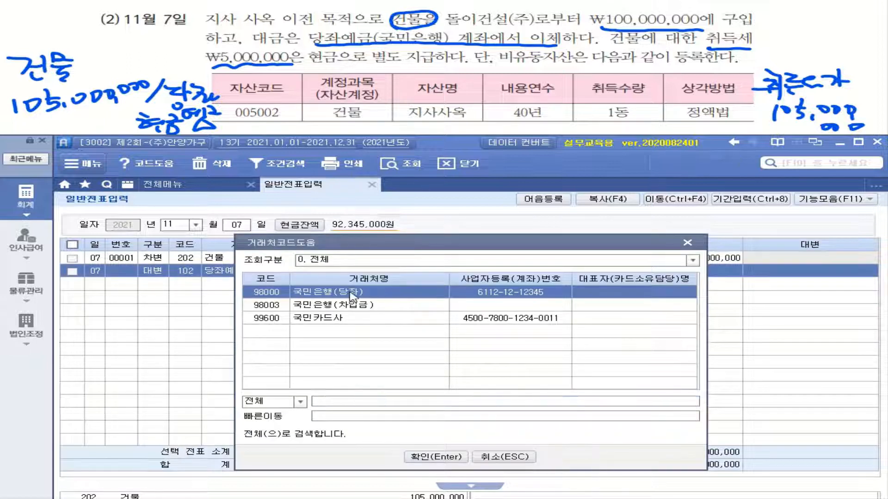
{"action": "key", "text": "Return"}
{"action": "key", "text": "Return"}
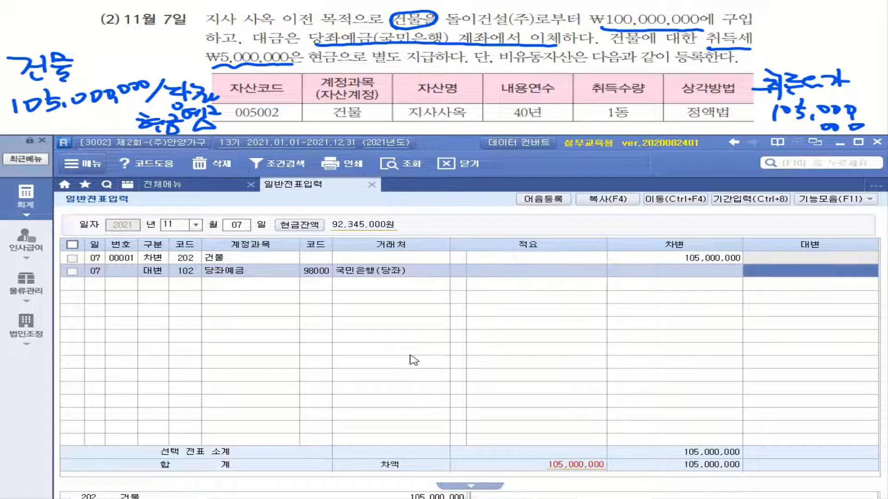
{"action": "type", "text": "100000000"}
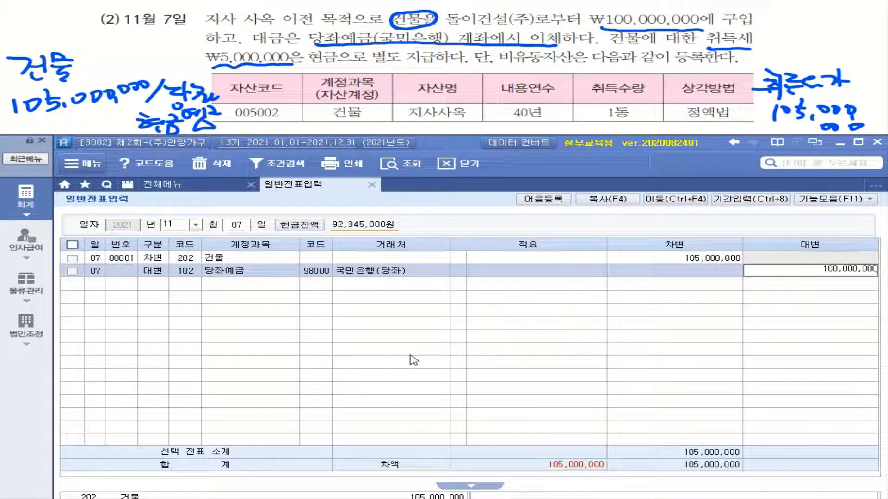
{"action": "key", "text": "Return"}
Enter a credit (대변) line for account 101 현금 with amount 5,000,000 and no trading partner
{"action": "type", "text": "4"}
{"action": "key", "text": "Return"}
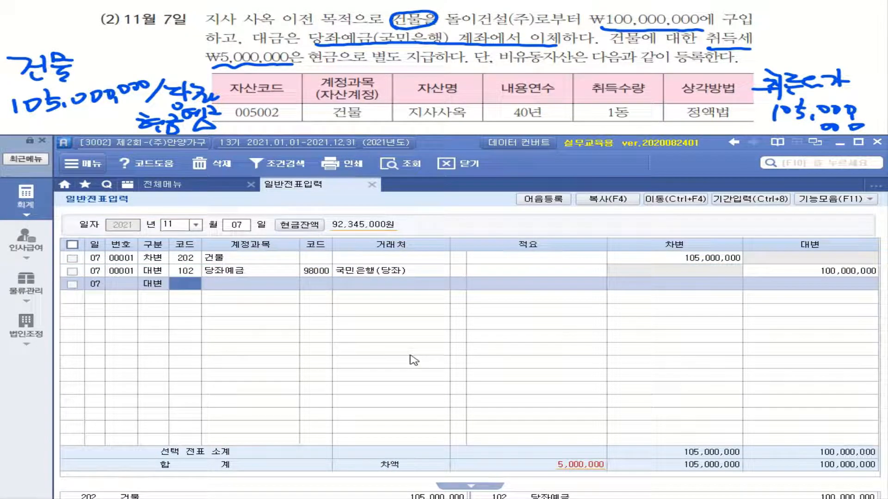
{"action": "type", "text": "101"}
{"action": "key", "text": "Return"}
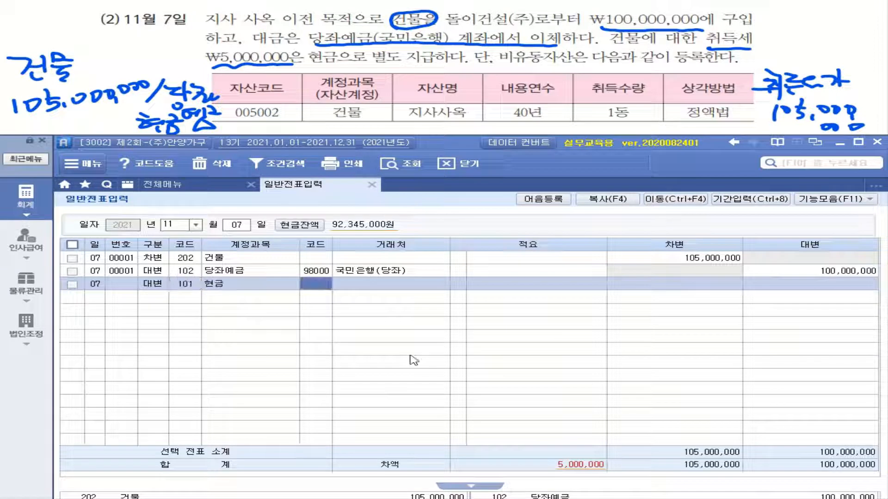
{"action": "key", "text": "Return"}
{"action": "key", "text": "Return"}
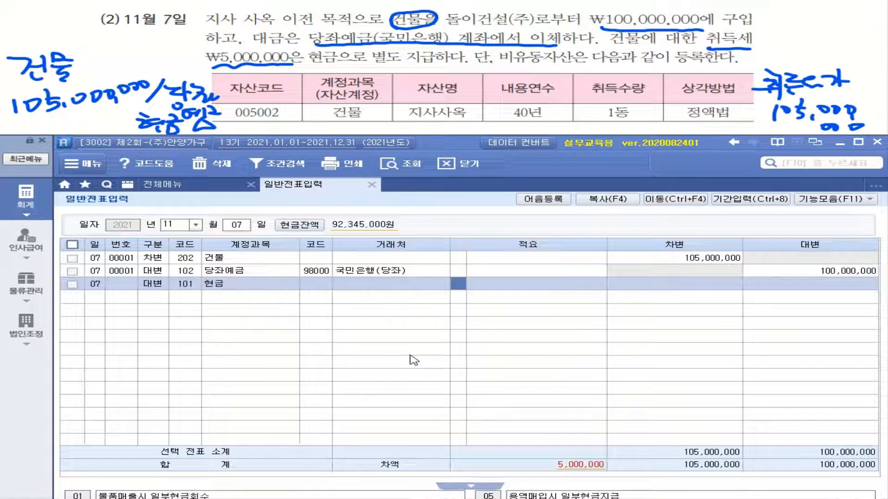
{"action": "key", "text": "Return"}
{"action": "key", "text": "Return"}
{"action": "type", "text": "5000000"}
{"action": "key", "text": "Return"}
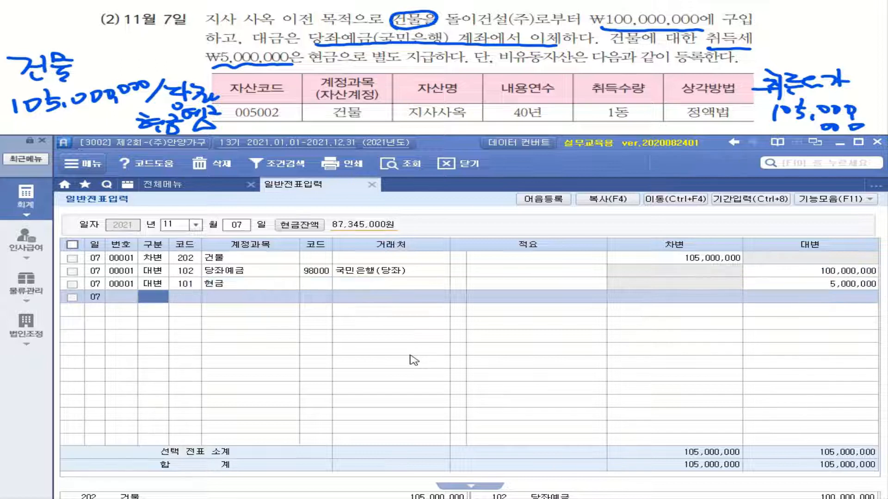
Open fixed asset registration (고정자산등록) and list the assets of all accounts (전체)
{"action": "left_click", "coordinate": [209, 259]}
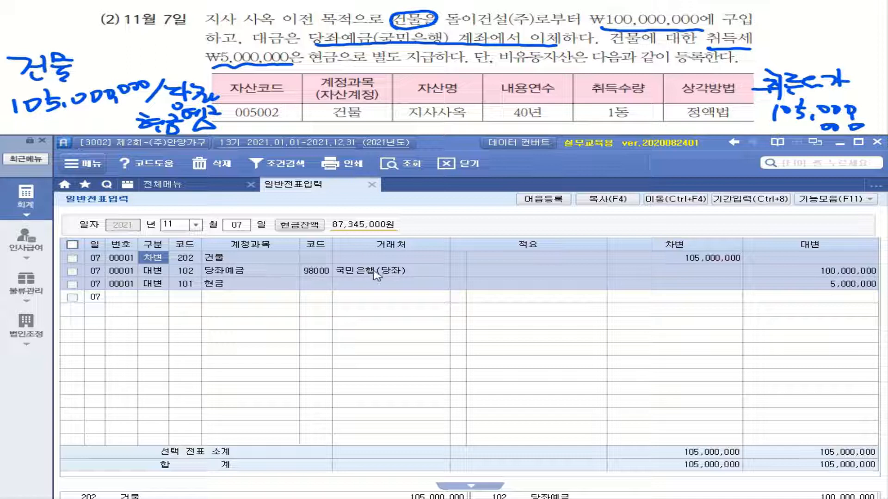
{"action": "left_click", "coordinate": [25, 197]}
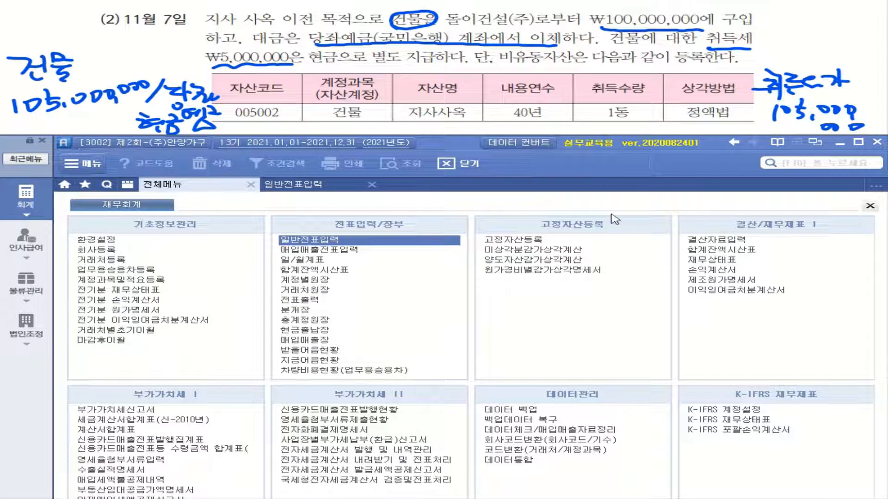
{"action": "left_click", "coordinate": [518, 242]}
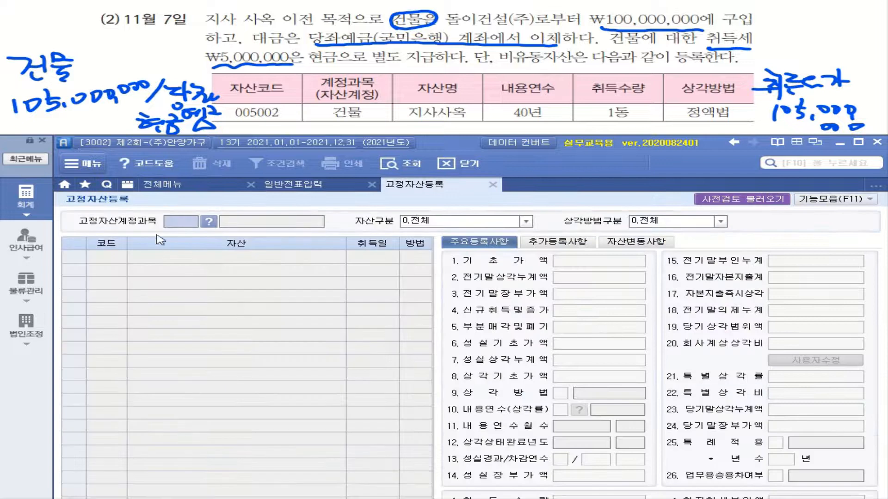
{"action": "left_click", "coordinate": [208, 222]}
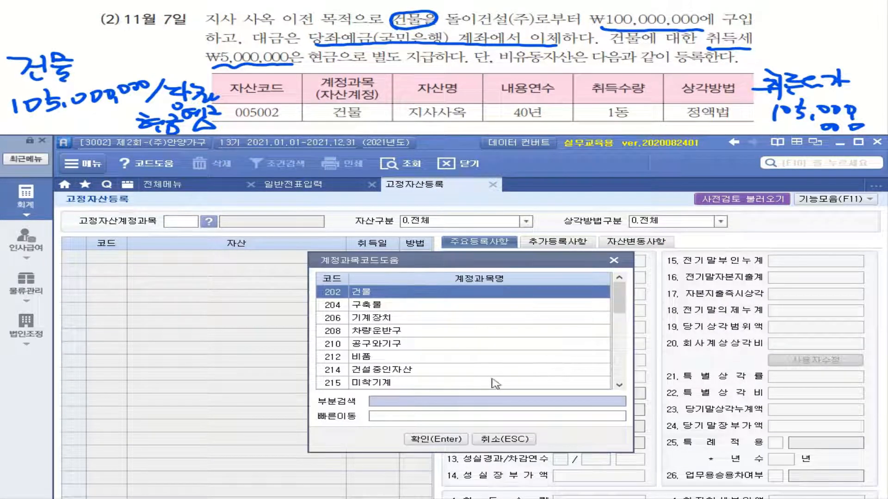
{"action": "left_click", "coordinate": [614, 261]}
{"action": "key", "text": "Return"}
{"action": "key", "text": "Return"}
{"action": "key", "text": "Return"}
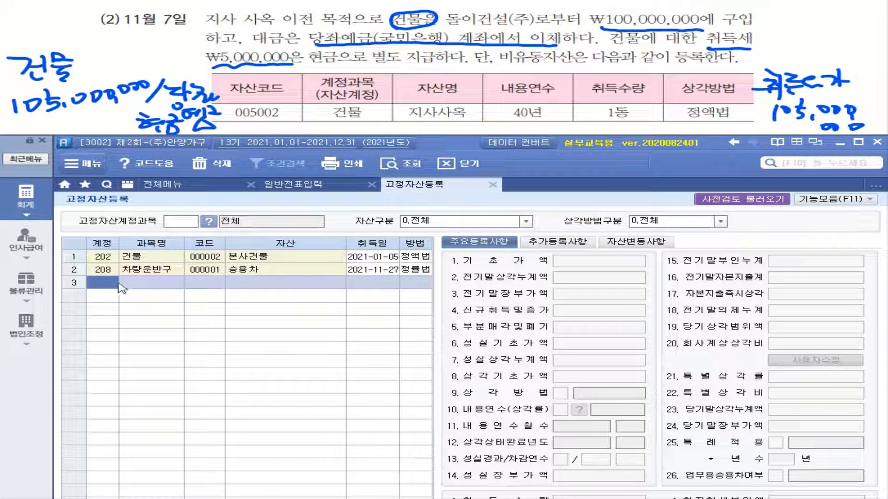
Add a fixed asset under account 202 건물 with code 005002, name 지사사옥 and acquisition date 2021-11-07
{"action": "type", "text": "202"}
{"action": "key", "text": "Return"}
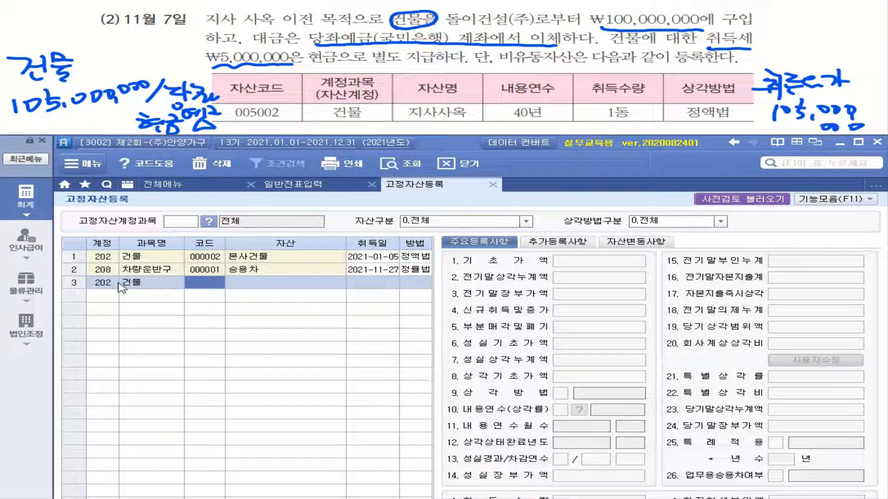
{"action": "type", "text": "005002"}
{"action": "key", "text": "Return"}
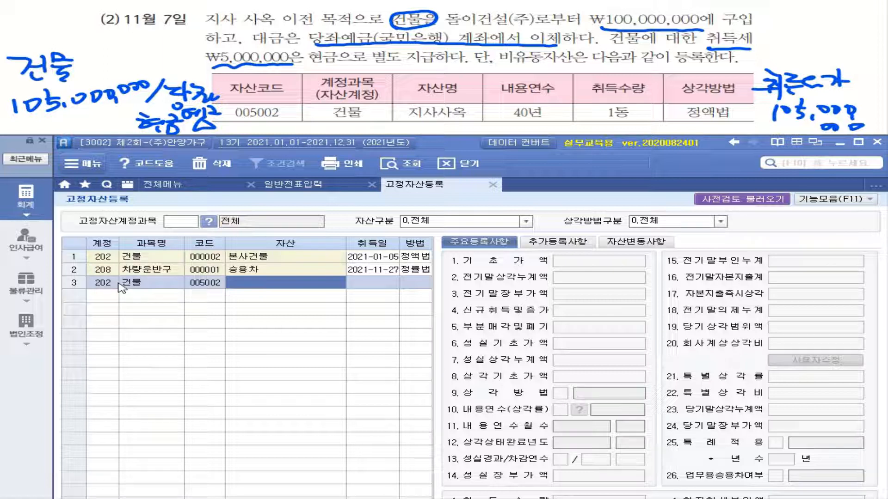
{"action": "type", "text": "지"}
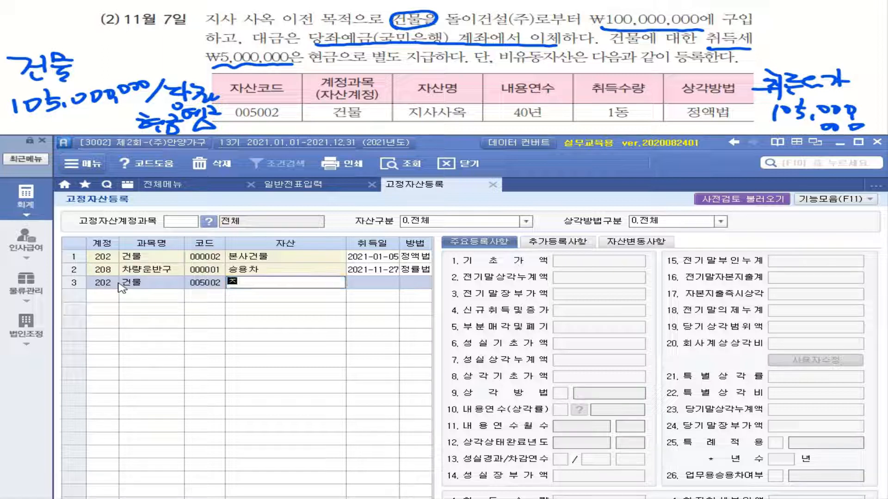
{"action": "type", "text": "사상옥"}
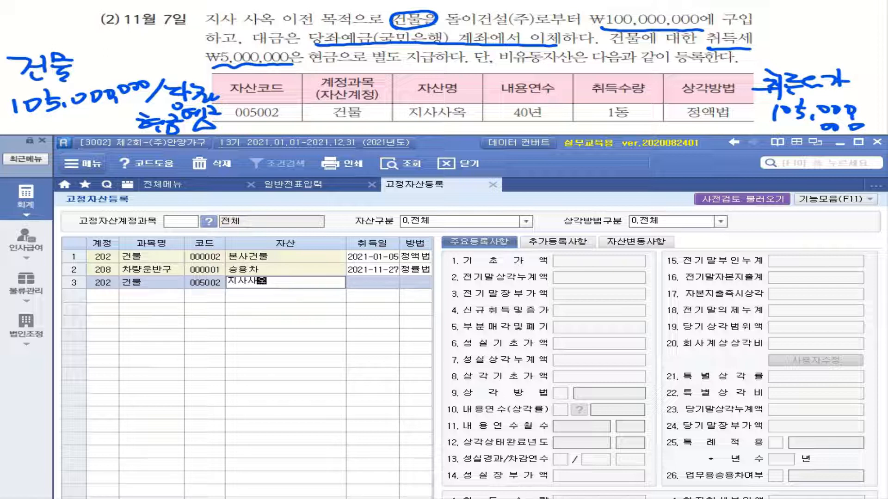
{"action": "key", "text": "Return"}
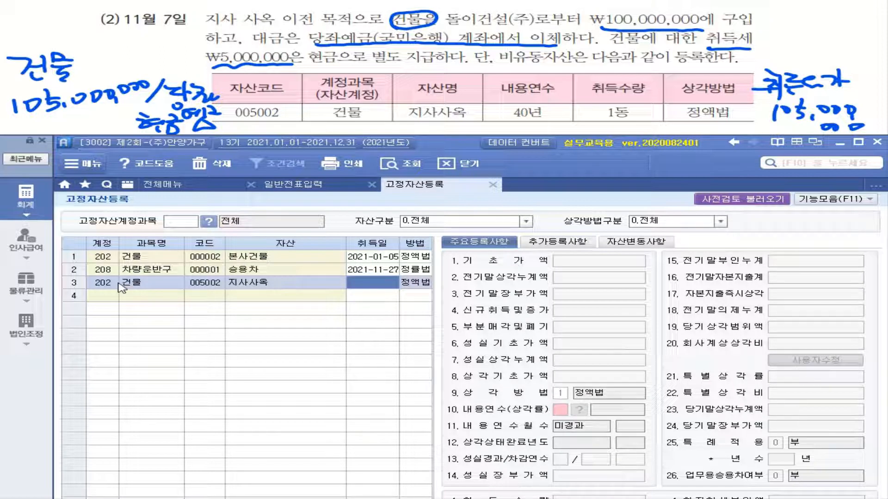
{"action": "type", "text": "2021-11-07"}
{"action": "key", "text": "Return"}
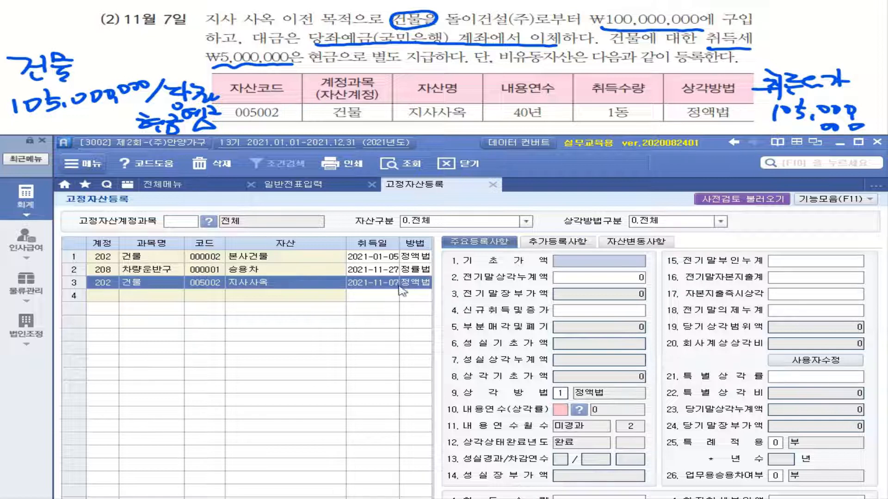
Set the 지사사옥 asset's new acquisition amount (신규취득및증가) to 105,000,000 and its useful life (내용연수) to 40 years
{"action": "left_click", "coordinate": [415, 283]}
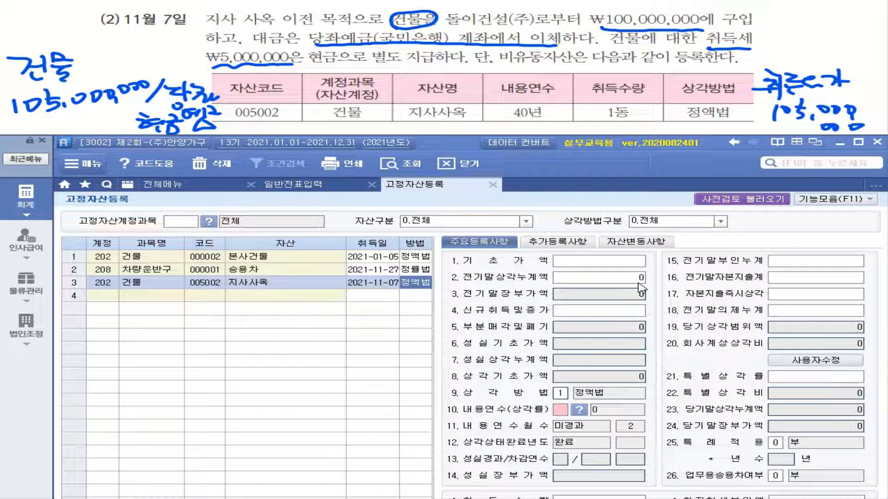
{"action": "left_click", "coordinate": [576, 314]}
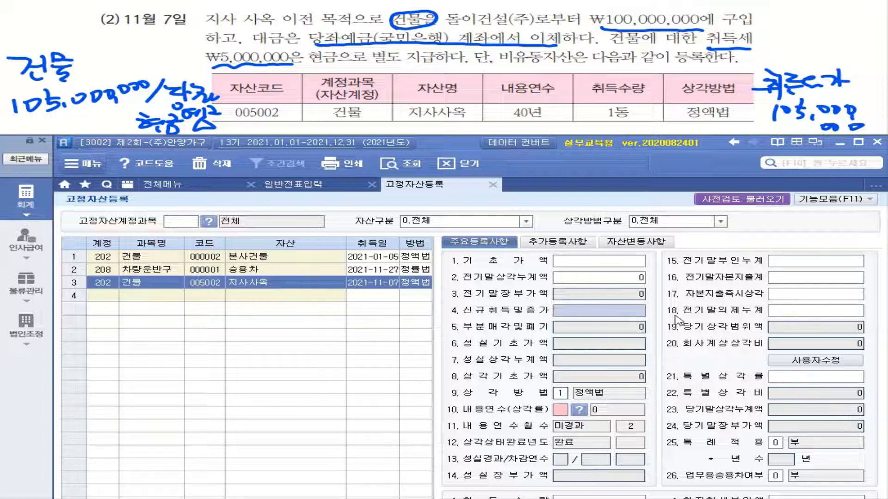
{"action": "type", "text": "105000000"}
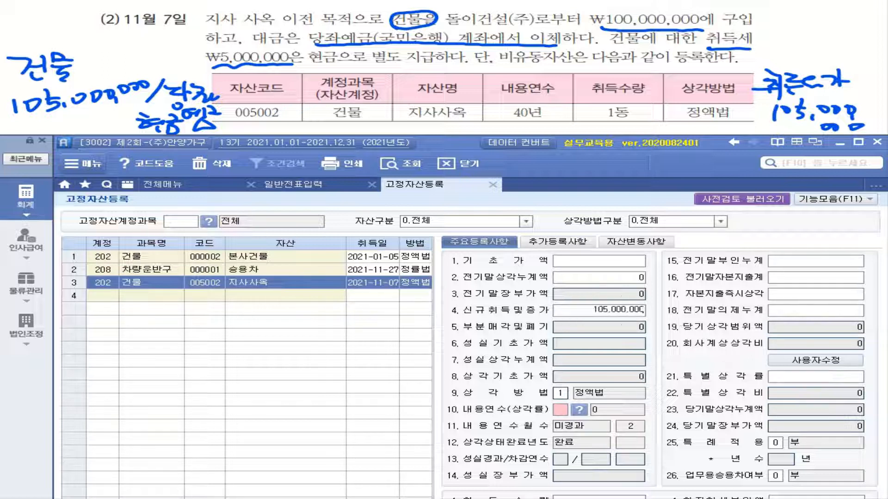
{"action": "key", "text": "Return"}
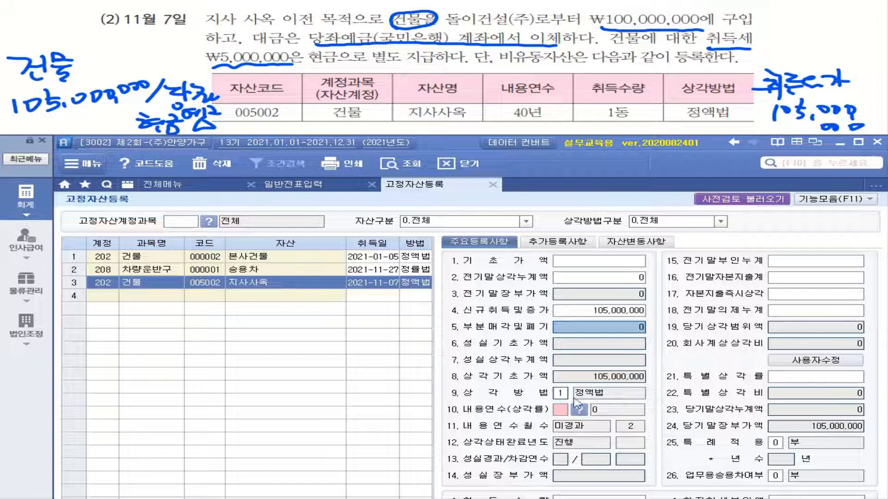
{"action": "mouse_move", "coordinate": [509, 122]}
{"action": "left_mouse_down"}
{"action": "mouse_move", "coordinate": [523, 98]}
{"action": "mouse_move", "coordinate": [569, 111]}
{"action": "mouse_move", "coordinate": [532, 129]}
{"action": "left_mouse_up"}
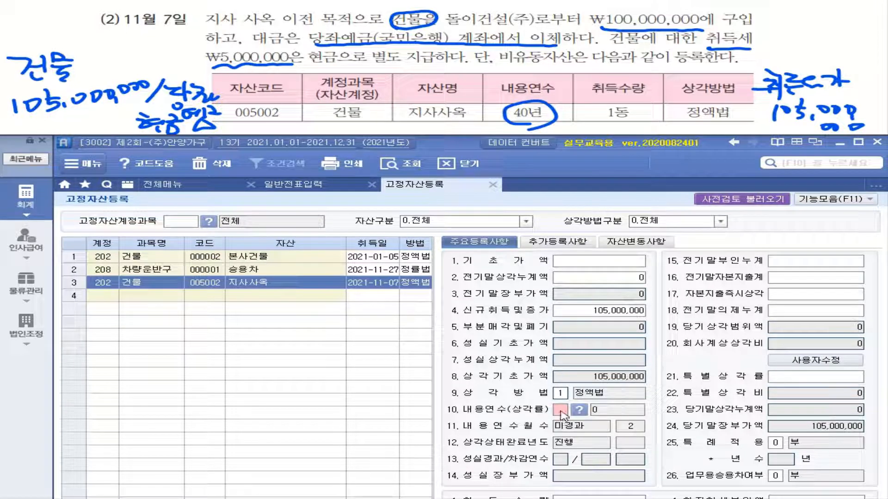
{"action": "type", "text": "40"}
{"action": "key", "text": "Return"}
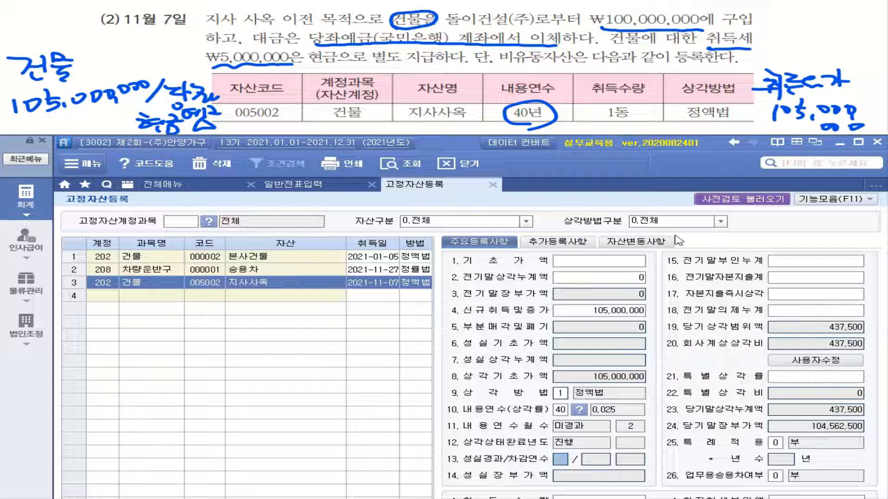
Set the 지사사옥 asset's acquisition quantity (취득수량) to 1 and its expense category (경비구분) to 0.800번대
{"action": "mouse_move", "coordinate": [591, 123]}
{"action": "left_mouse_down"}
{"action": "mouse_move", "coordinate": [646, 123]}
{"action": "mouse_move", "coordinate": [659, 105]}
{"action": "mouse_move", "coordinate": [655, 65]}
{"action": "mouse_move", "coordinate": [584, 69]}
{"action": "mouse_move", "coordinate": [587, 121]}
{"action": "left_mouse_up"}
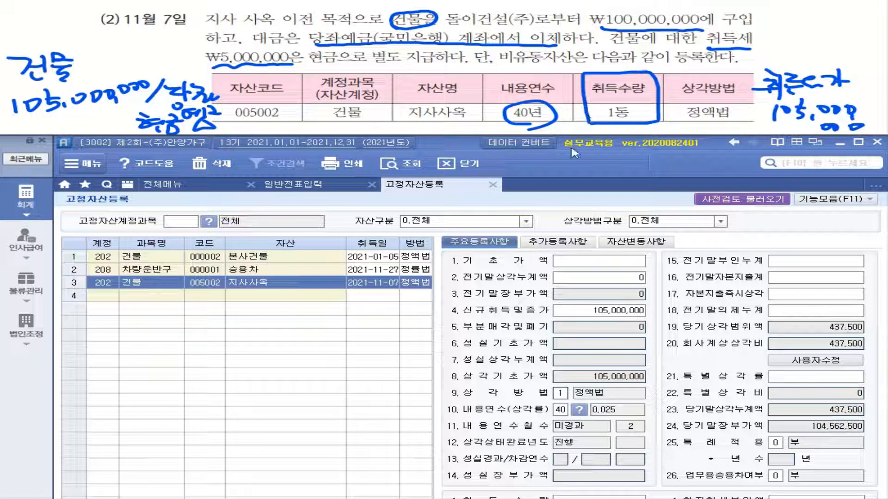
{"action": "left_click_drag", "start_coordinate": [452, 150], "coordinate": [452, 99]}
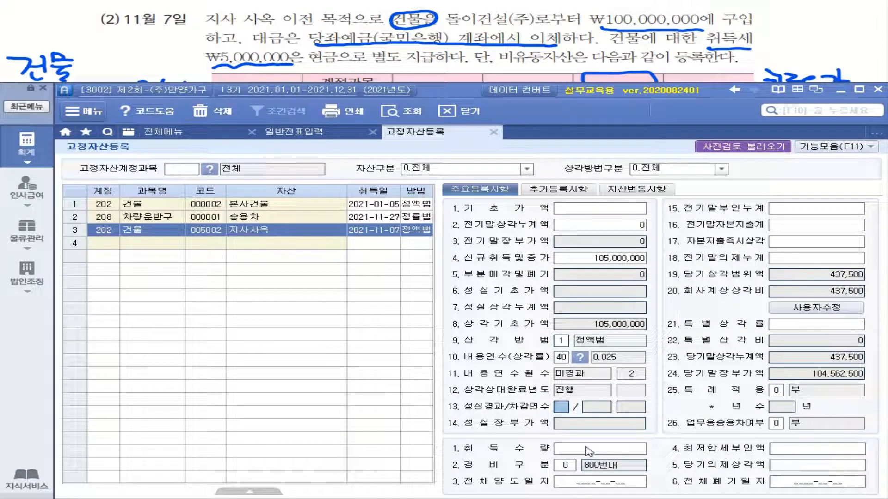
{"action": "left_click", "coordinate": [638, 452]}
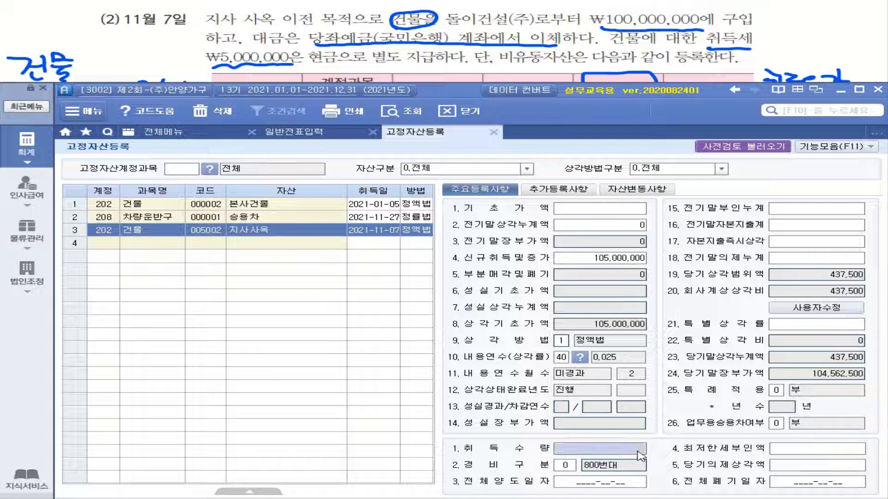
{"action": "type", "text": "1"}
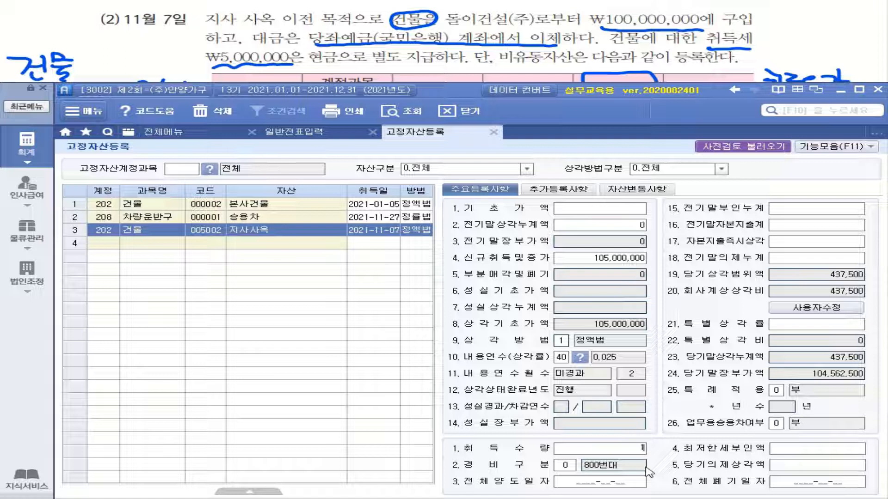
{"action": "key", "text": "Return"}
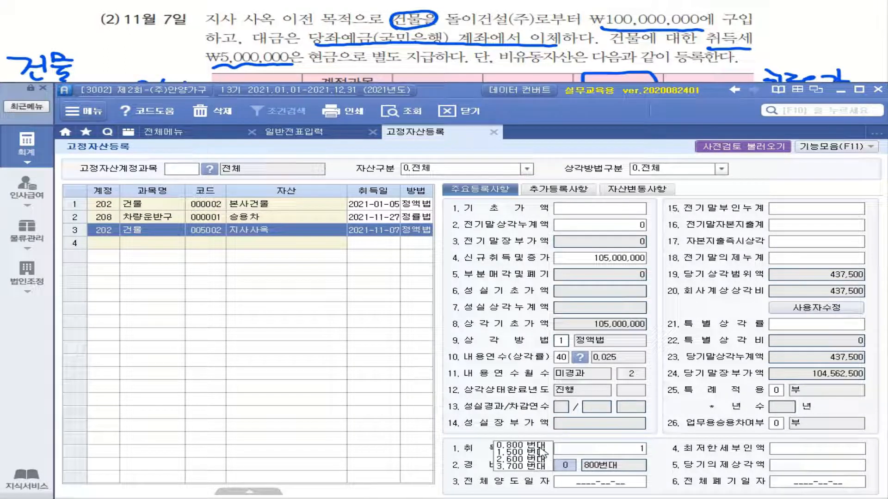
{"action": "left_click", "coordinate": [540, 447]}
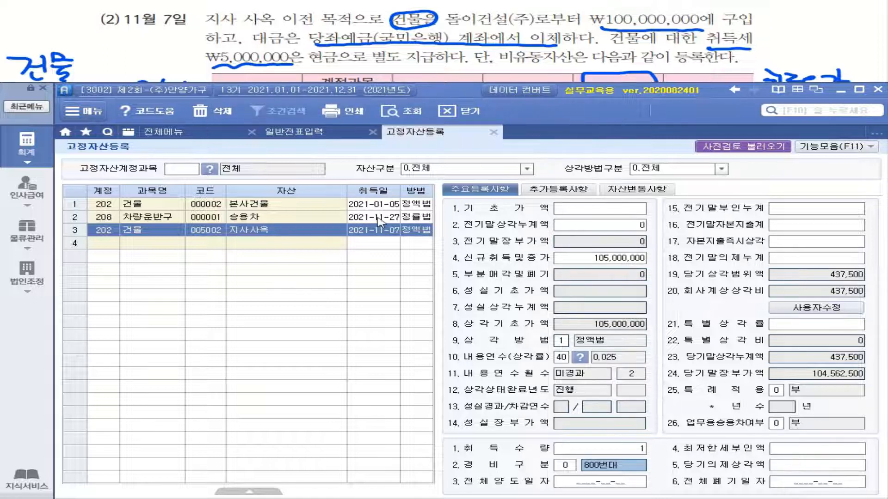
{"action": "left_click", "coordinate": [110, 234]}
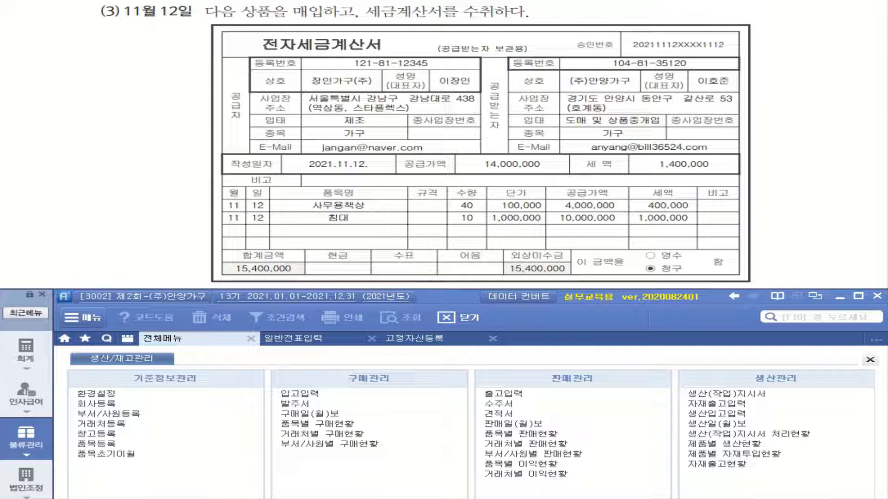
Examine the November 12 electronic tax invoice for transaction type, date, supply amount, tax, purchased items and payment terms
{"action": "mouse_move", "coordinate": [289, 61]}
{"action": "left_mouse_down"}
{"action": "mouse_move", "coordinate": [260, 53]}
{"action": "mouse_move", "coordinate": [292, 32]}
{"action": "mouse_move", "coordinate": [291, 53]}
{"action": "left_mouse_up"}
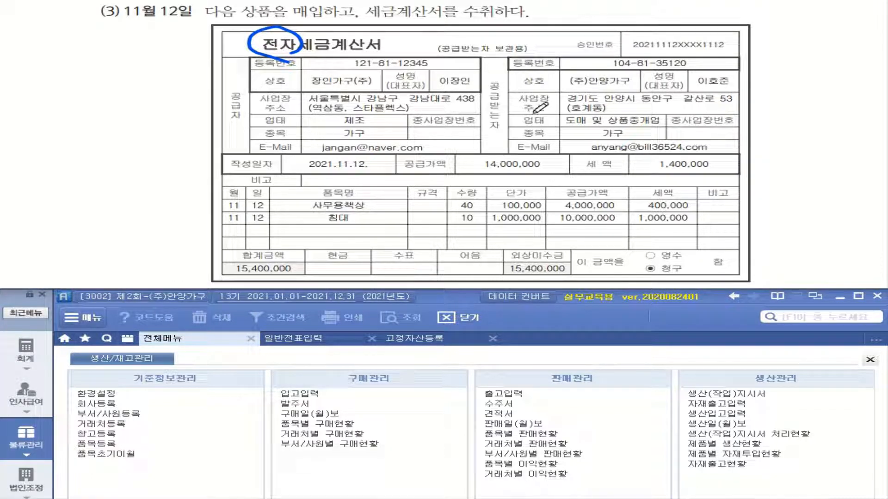
{"action": "mouse_move", "coordinate": [492, 135]}
{"action": "left_mouse_down"}
{"action": "mouse_move", "coordinate": [489, 82]}
{"action": "mouse_move", "coordinate": [508, 108]}
{"action": "mouse_move", "coordinate": [505, 135]}
{"action": "mouse_move", "coordinate": [494, 138]}
{"action": "left_mouse_up"}
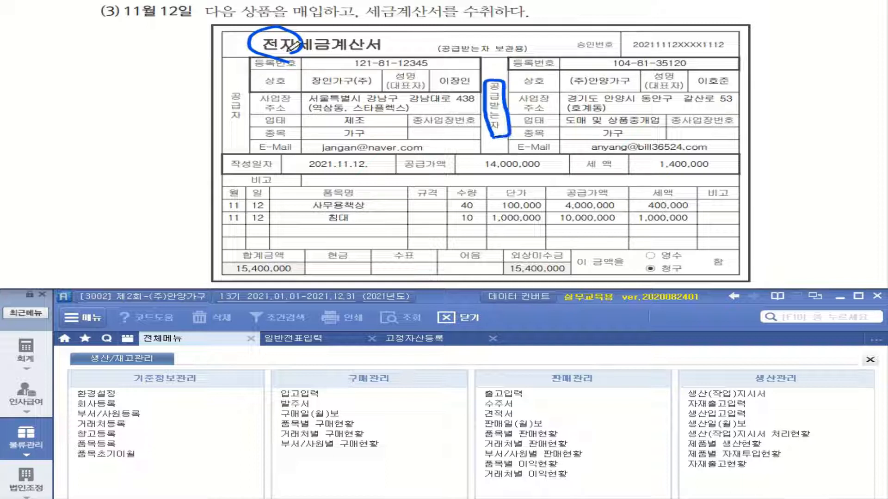
{"action": "left_click_drag", "start_coordinate": [257, 18], "coordinate": [318, 15]}
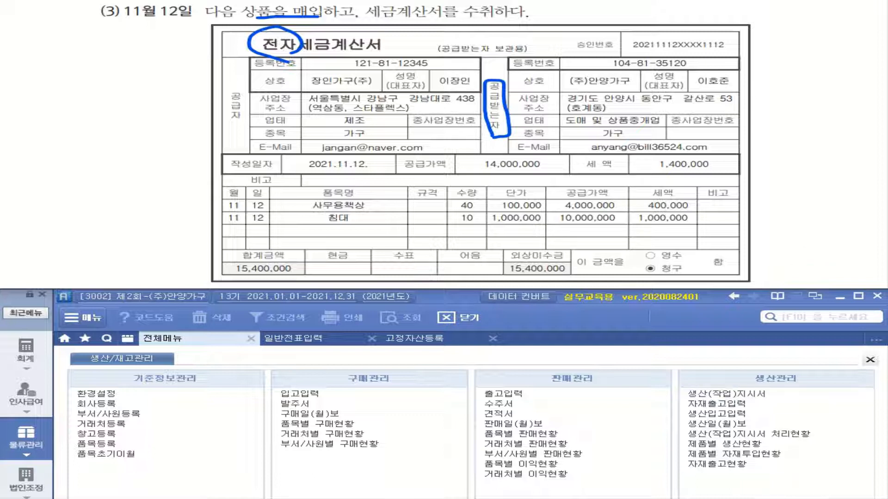
{"action": "left_click_drag", "start_coordinate": [301, 174], "coordinate": [371, 171]}
{"action": "left_click_drag", "start_coordinate": [477, 175], "coordinate": [534, 173]}
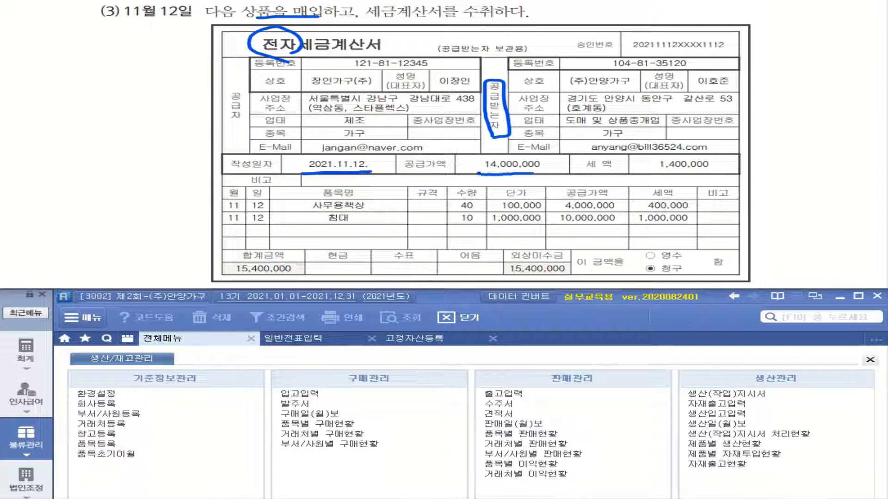
{"action": "left_click_drag", "start_coordinate": [654, 174], "coordinate": [711, 173]}
{"action": "mouse_move", "coordinate": [119, 78]}
{"action": "left_mouse_down"}
{"action": "mouse_move", "coordinate": [133, 83]}
{"action": "mouse_move", "coordinate": [114, 92]}
{"action": "mouse_move", "coordinate": [167, 90]}
{"action": "left_mouse_up"}
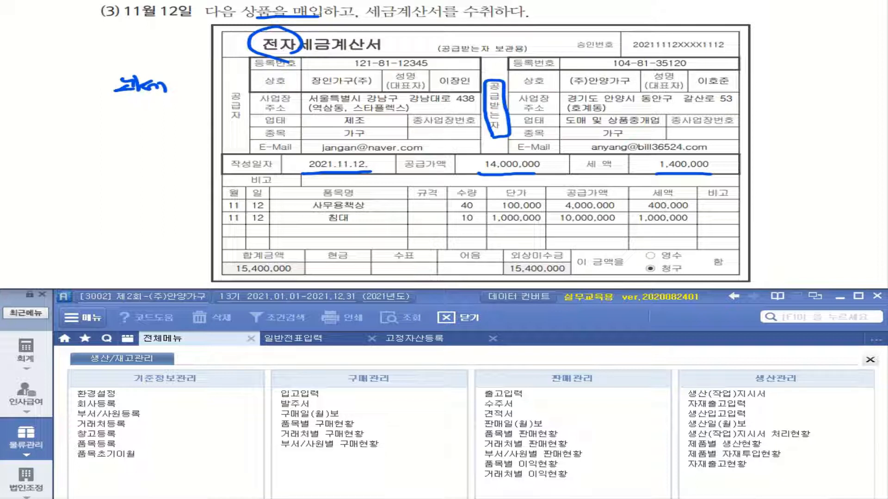
{"action": "left_click_drag", "start_coordinate": [373, 204], "coordinate": [388, 201]}
{"action": "mouse_move", "coordinate": [502, 255]}
{"action": "left_mouse_down"}
{"action": "mouse_move", "coordinate": [509, 279]}
{"action": "mouse_move", "coordinate": [564, 246]}
{"action": "mouse_move", "coordinate": [494, 252]}
{"action": "mouse_move", "coordinate": [498, 261]}
{"action": "left_mouse_up"}
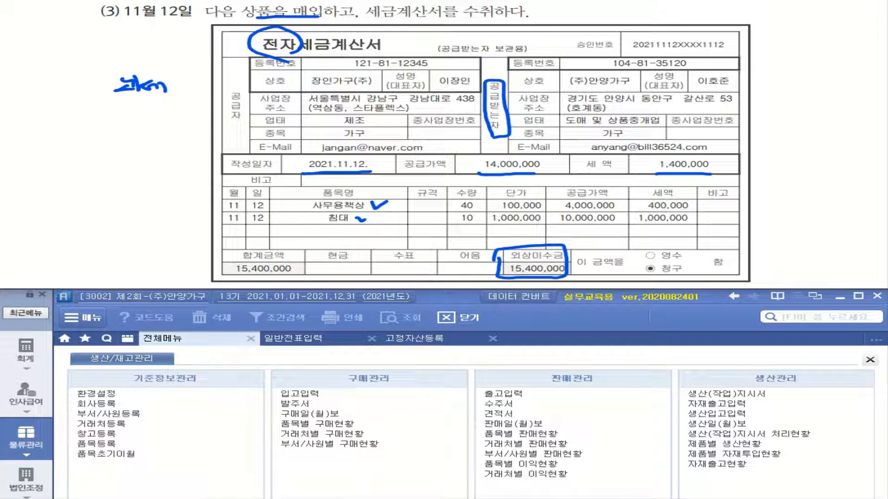
{"action": "left_click_drag", "start_coordinate": [597, 235], "coordinate": [607, 250]}
{"action": "mouse_move", "coordinate": [616, 239]}
{"action": "left_mouse_down"}
{"action": "mouse_move", "coordinate": [633, 234]}
{"action": "mouse_move", "coordinate": [646, 246]}
{"action": "left_mouse_up"}
{"action": "mouse_move", "coordinate": [645, 237]}
{"action": "left_mouse_down"}
{"action": "mouse_move", "coordinate": [683, 251]}
{"action": "mouse_move", "coordinate": [689, 239]}
{"action": "left_mouse_up"}
{"action": "mouse_move", "coordinate": [694, 233]}
{"action": "left_mouse_down"}
{"action": "mouse_move", "coordinate": [708, 238]}
{"action": "mouse_move", "coordinate": [696, 243]}
{"action": "left_mouse_up"}
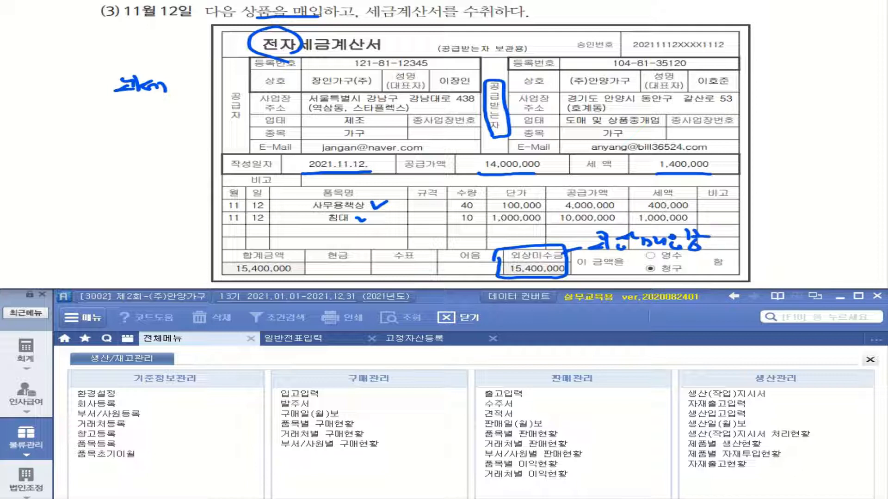
{"action": "mouse_move", "coordinate": [255, 19]}
{"action": "left_mouse_down"}
{"action": "mouse_move", "coordinate": [200, 62]}
{"action": "mouse_move", "coordinate": [168, 137]}
{"action": "left_mouse_up"}
{"action": "left_click_drag", "start_coordinate": [75, 161], "coordinate": [98, 173]}
{"action": "left_click_drag", "start_coordinate": [105, 158], "coordinate": [107, 172]}
{"action": "mouse_move", "coordinate": [112, 156]}
{"action": "left_mouse_down"}
{"action": "mouse_move", "coordinate": [113, 174]}
{"action": "mouse_move", "coordinate": [169, 137]}
{"action": "mouse_move", "coordinate": [177, 155]}
{"action": "left_mouse_up"}
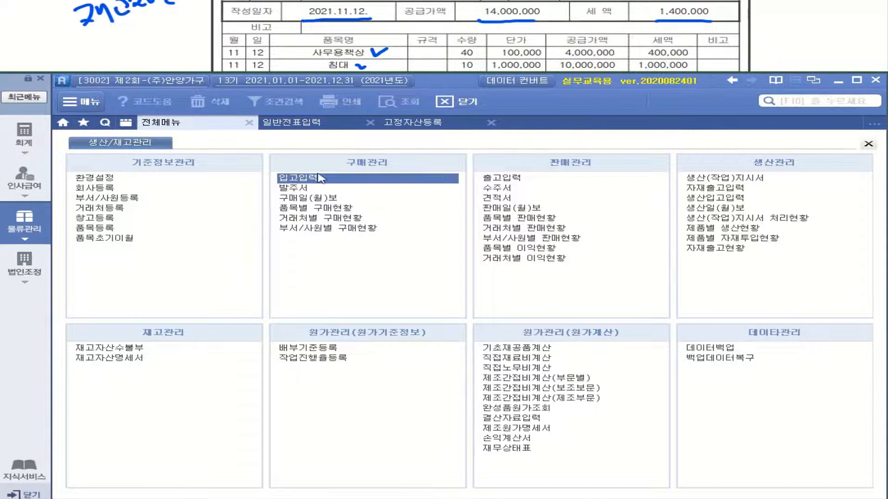
Open goods receipt entry (입고입력) and set the date to November 12, 2021
{"action": "left_click", "coordinate": [303, 180]}
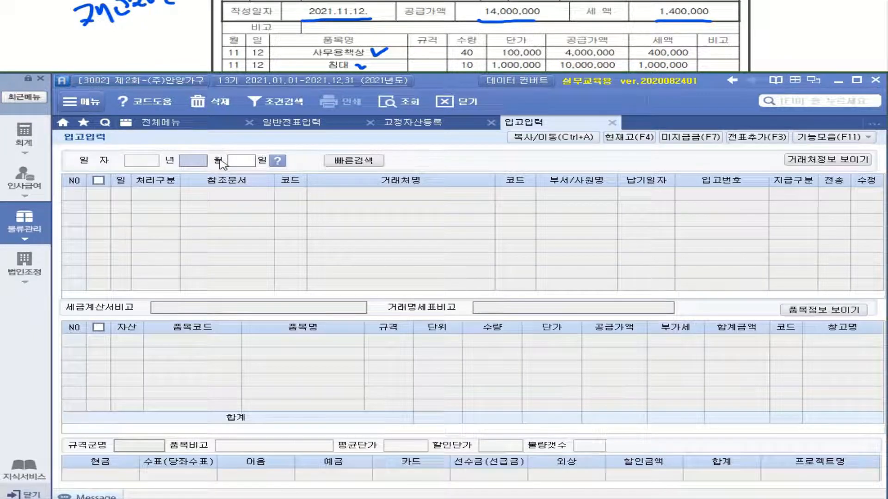
{"action": "type", "text": "11"}
{"action": "key", "text": "Return"}
{"action": "type", "text": "12"}
{"action": "key", "text": "Return"}
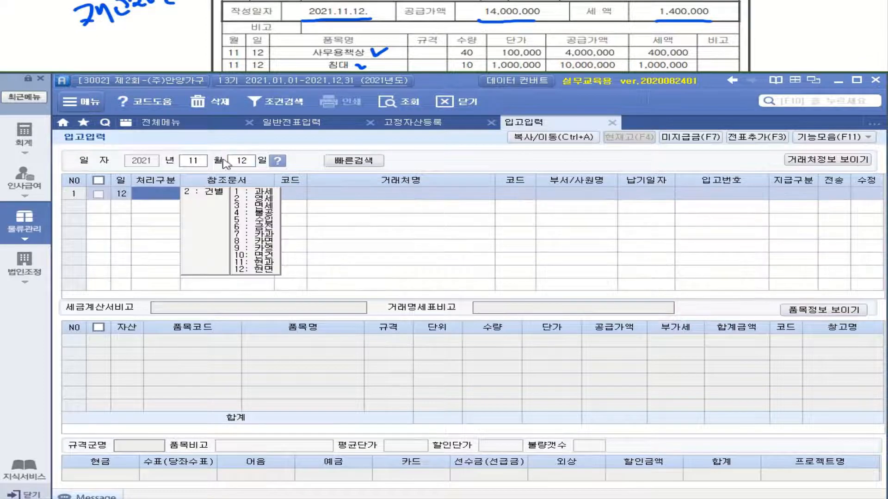
Enter a 건별과세 receipt with trading partner 장인가구(주) and hide the partner information (거래처정보)
{"action": "left_click", "coordinate": [211, 199]}
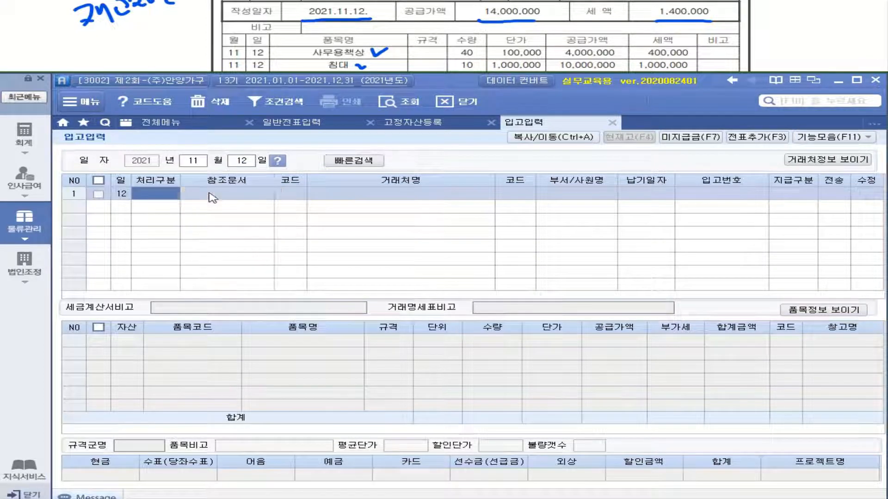
{"action": "left_click", "coordinate": [259, 192]}
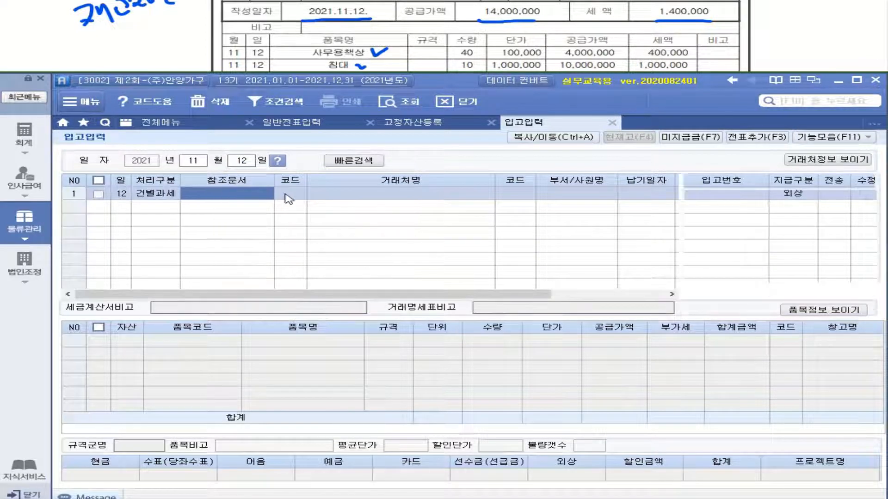
{"action": "left_click", "coordinate": [290, 199]}
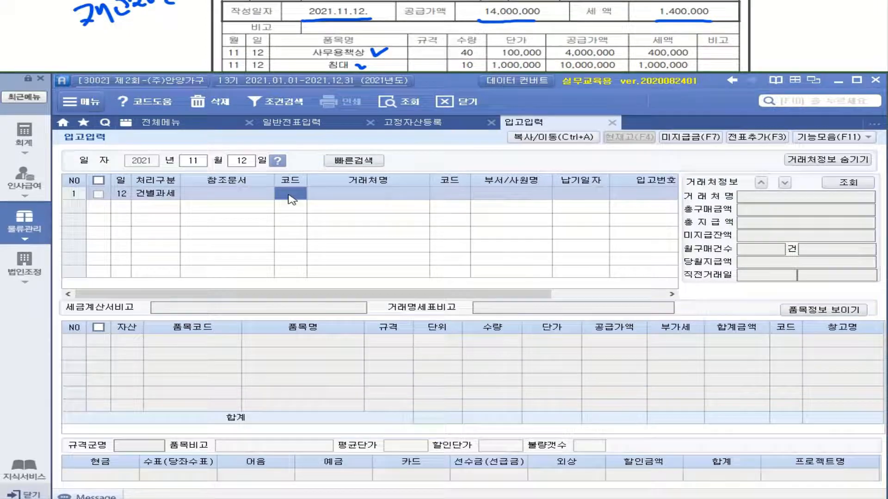
{"action": "left_click", "coordinate": [290, 194]}
{"action": "type", "text": "장ㅇ인"}
{"action": "key", "text": "Return"}
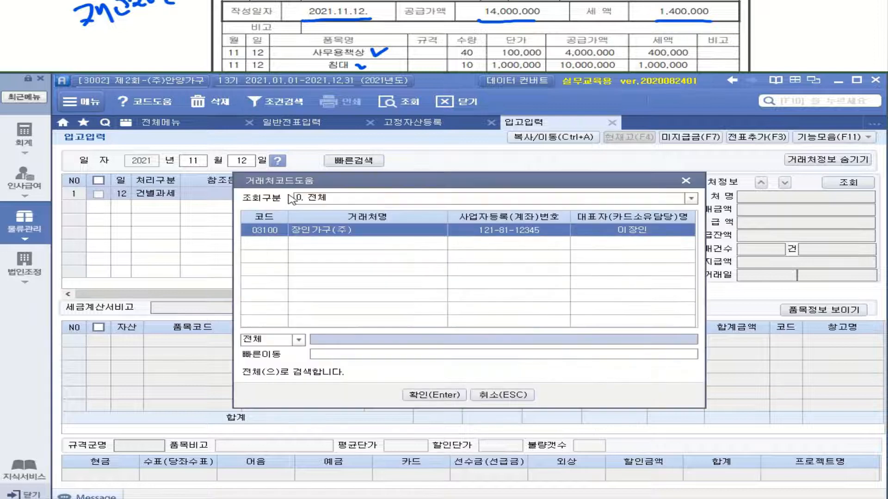
{"action": "key", "text": "Return"}
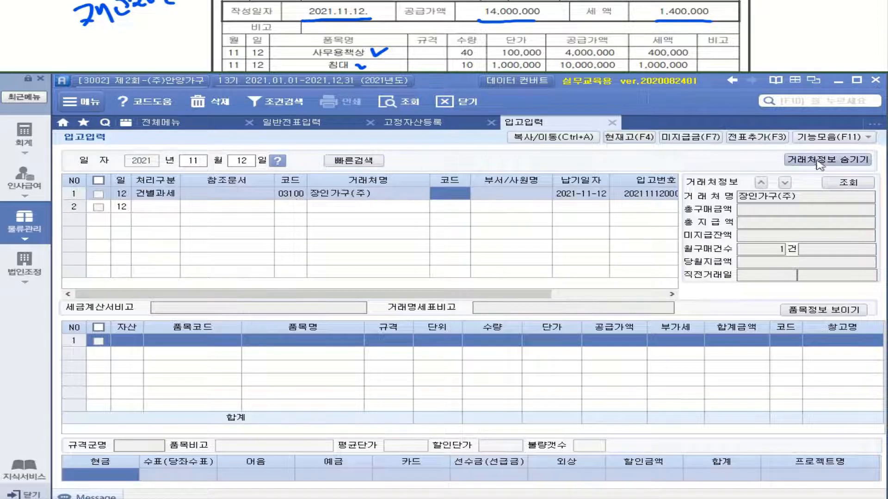
{"action": "left_click", "coordinate": [828, 159]}
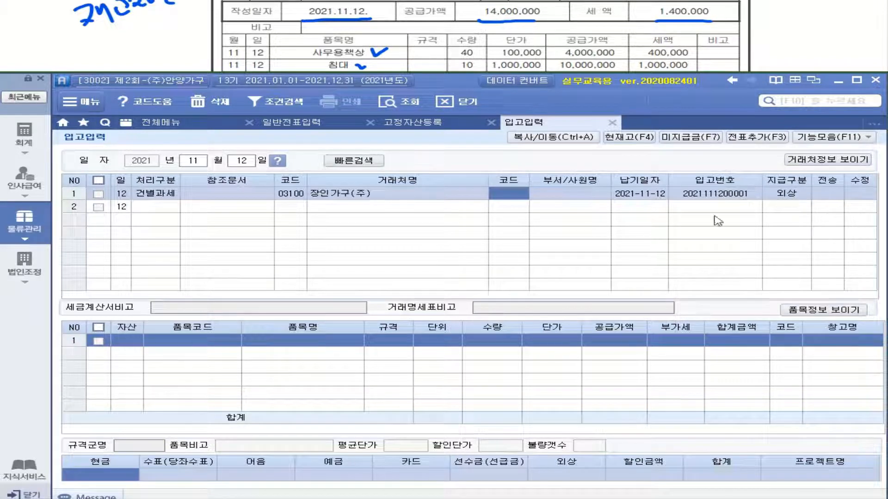
Add a 상품 item line for 3001 사무용책상 with a quantity of 40
{"action": "left_click", "coordinate": [130, 342]}
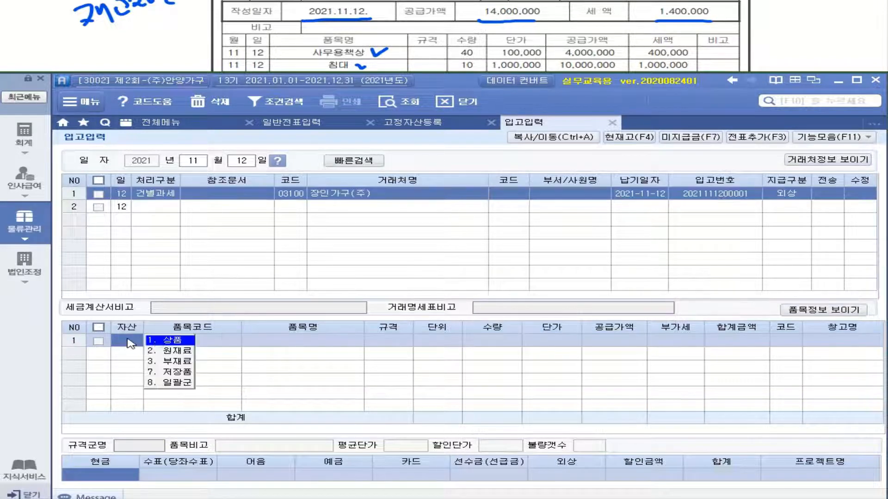
{"action": "left_click", "coordinate": [166, 343]}
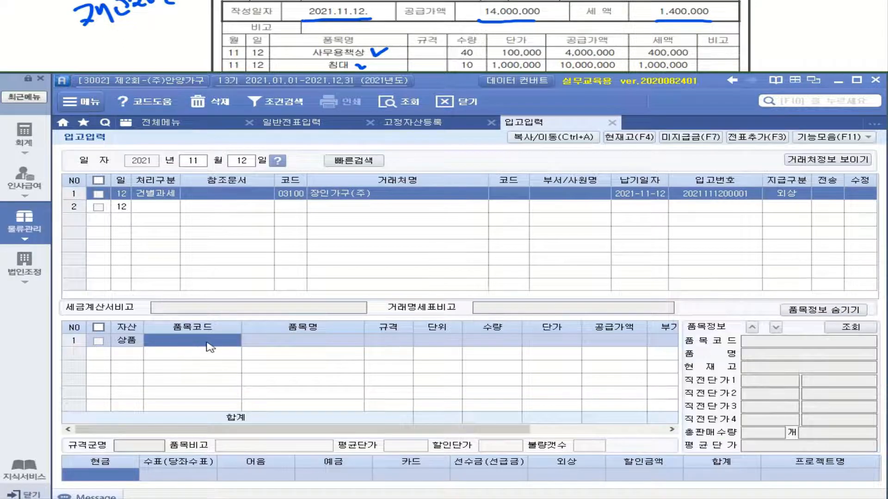
{"action": "double_click", "coordinate": [211, 347]}
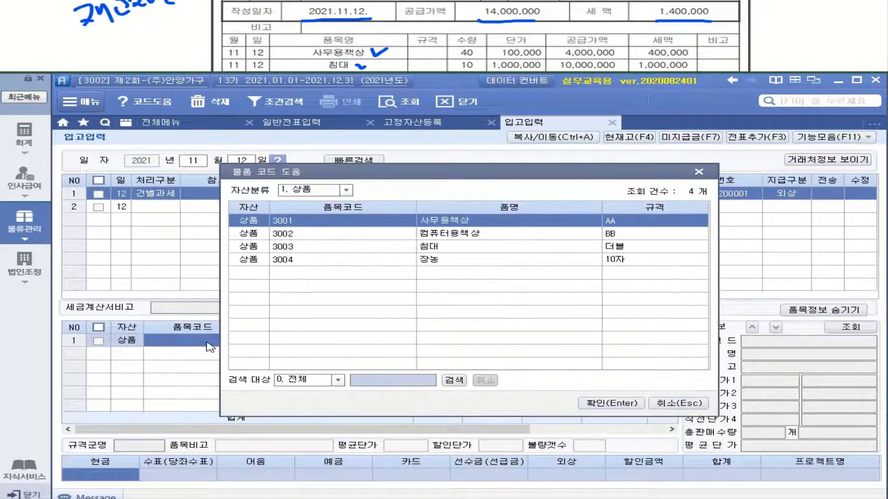
{"action": "double_click", "coordinate": [457, 221]}
{"action": "type", "text": "4"}
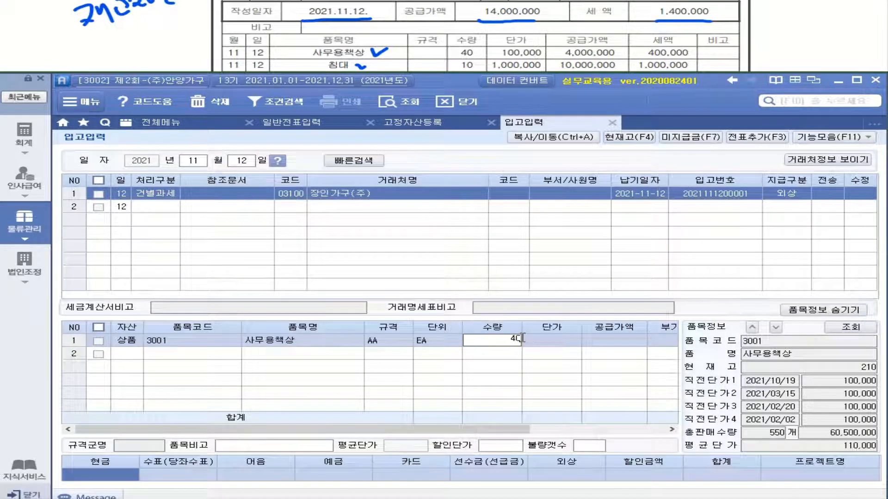
{"action": "type", "text": "0"}
{"action": "key", "text": "Return"}
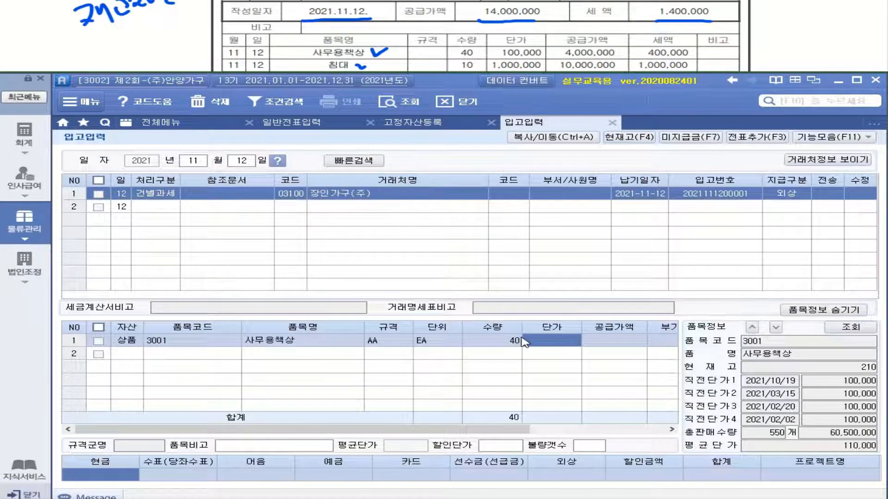
Set the unit price (단가) of the 사무용책상 line to 100,000
{"action": "type", "text": "4000000"}
{"action": "key", "text": "Return"}
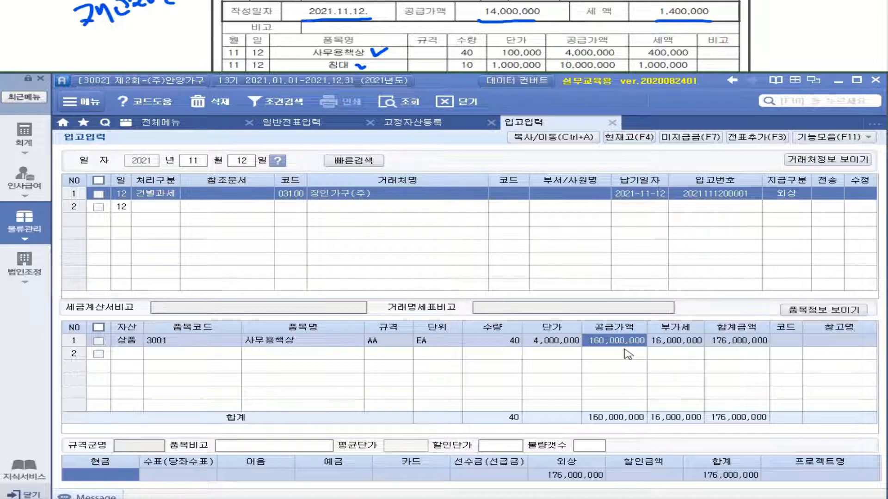
{"action": "left_click", "coordinate": [551, 341]}
{"action": "type", "text": "100000"}
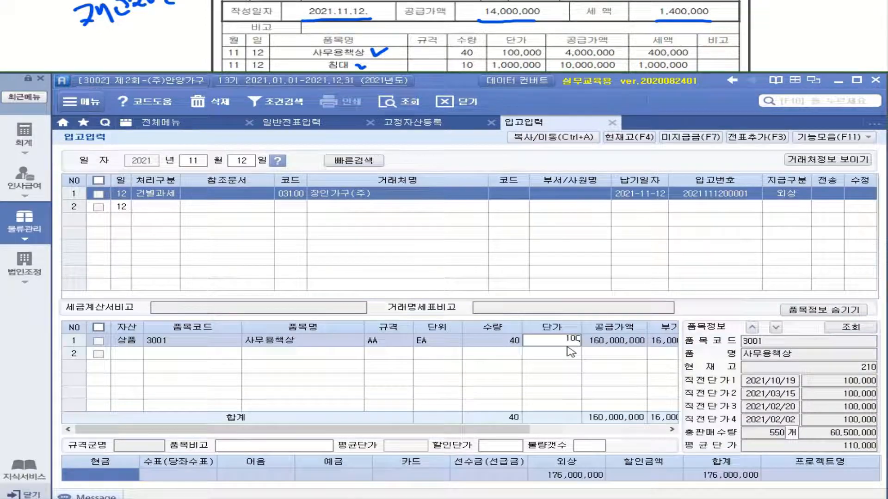
{"action": "key", "text": "Return"}
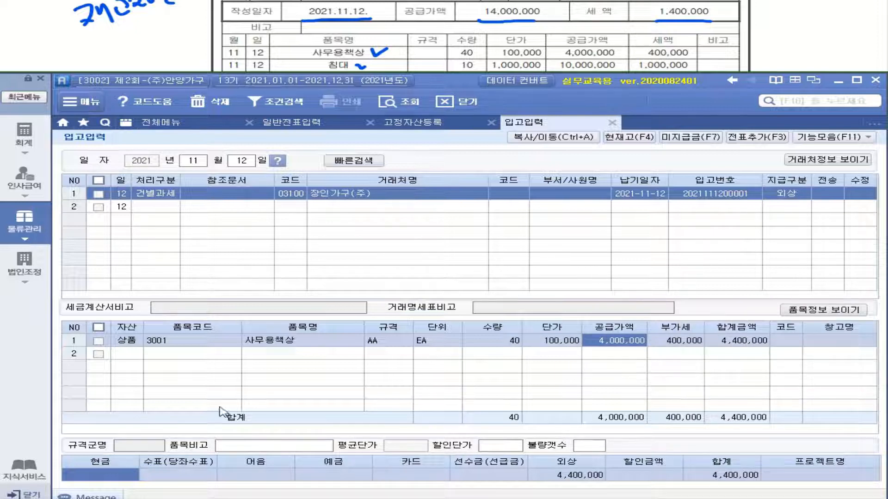
Add a second 상품 item line for 3003 침대 with a quantity of 10
{"action": "left_click", "coordinate": [136, 359]}
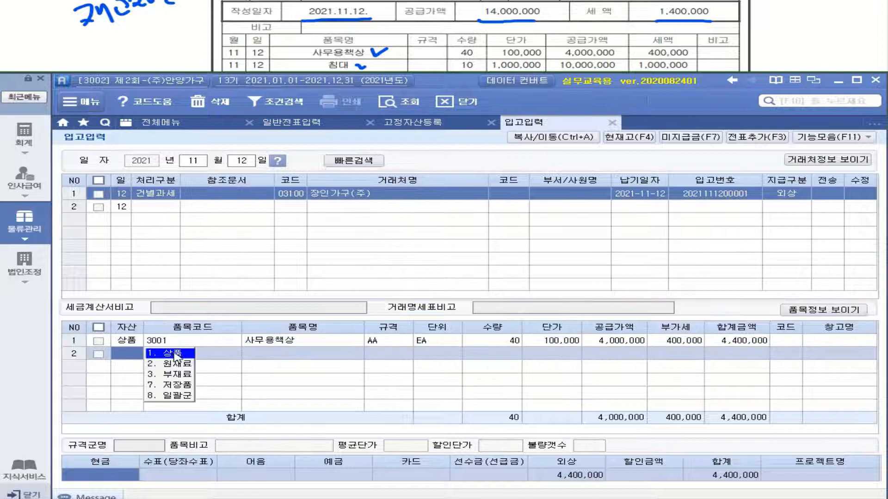
{"action": "left_click", "coordinate": [178, 357]}
{"action": "double_click", "coordinate": [190, 355]}
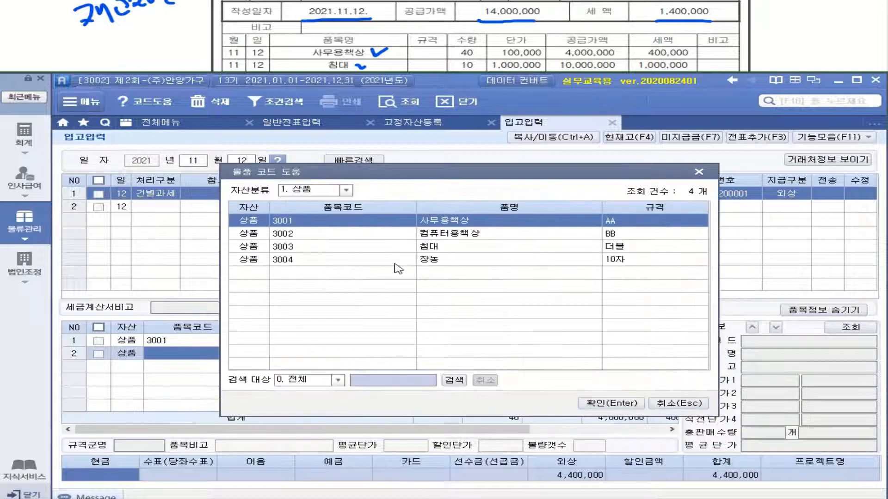
{"action": "double_click", "coordinate": [422, 249]}
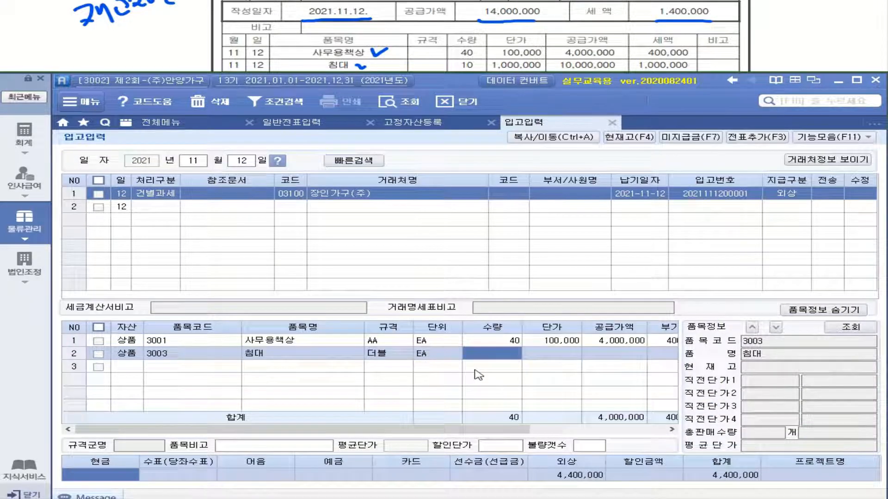
{"action": "type", "text": "10"}
{"action": "key", "text": "Return"}
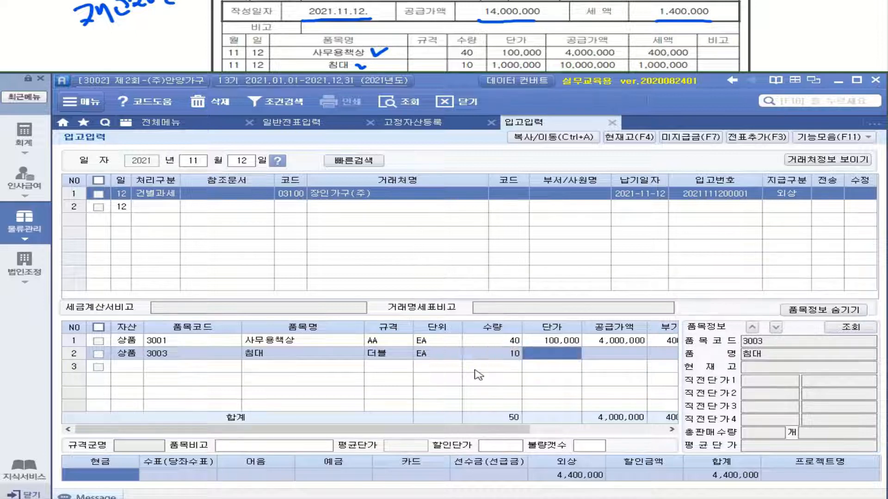
Set the unit price (단가) of the 침대 line to 1,000,000
{"action": "type", "text": "1000000"}
{"action": "key", "text": "Return"}
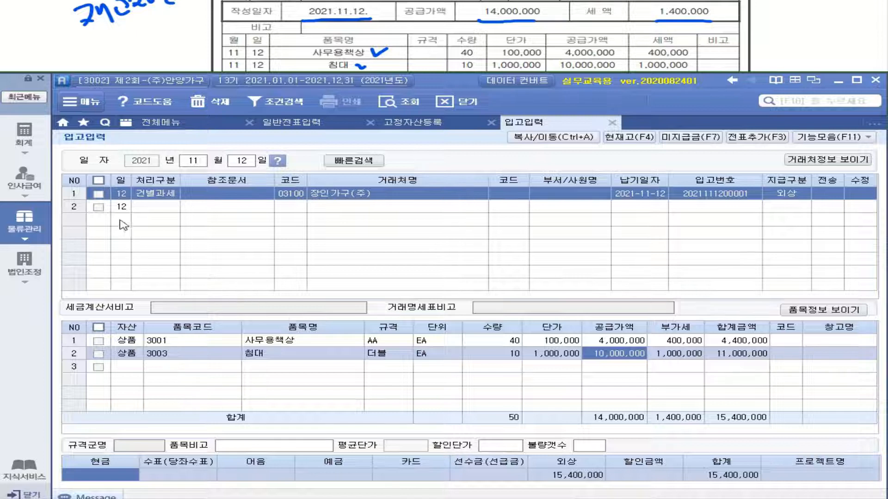
Select the 장인가구(주) receipt with both item lines, add its voucher (전표추가) as 건별 과세 and transmit it (전송)
{"action": "left_click", "coordinate": [99, 194]}
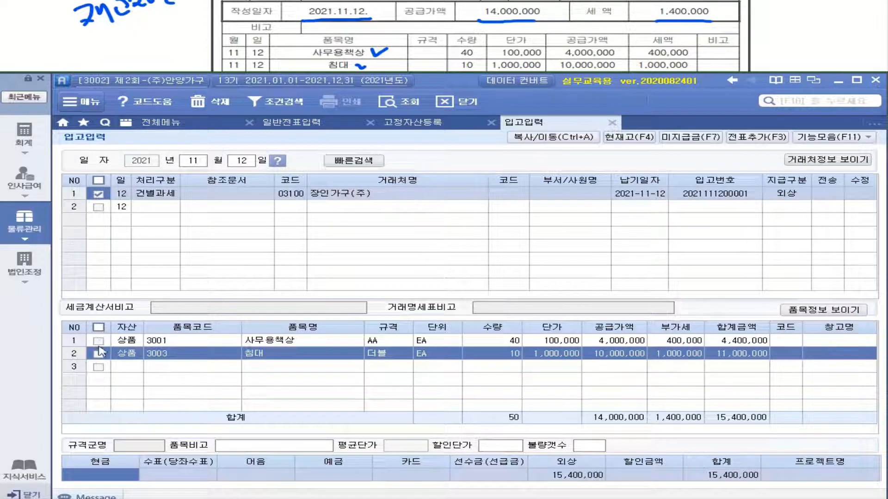
{"action": "left_click", "coordinate": [99, 341]}
{"action": "left_click", "coordinate": [98, 354]}
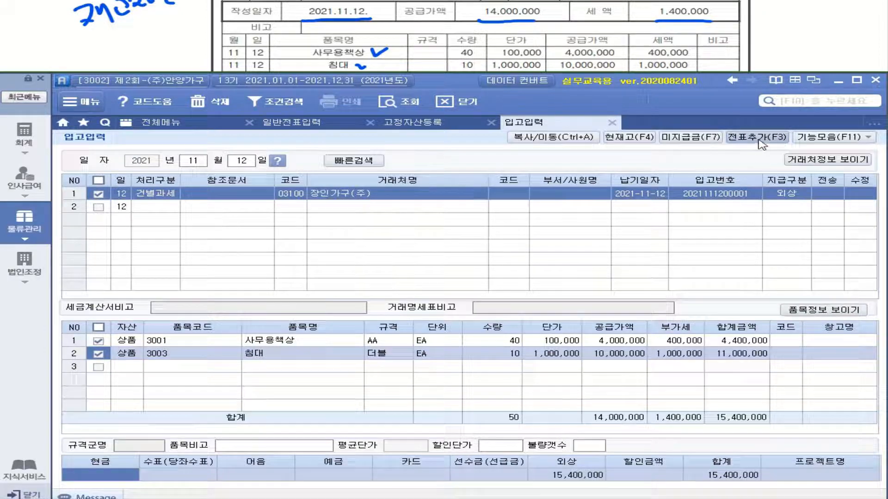
{"action": "key", "text": "F3"}
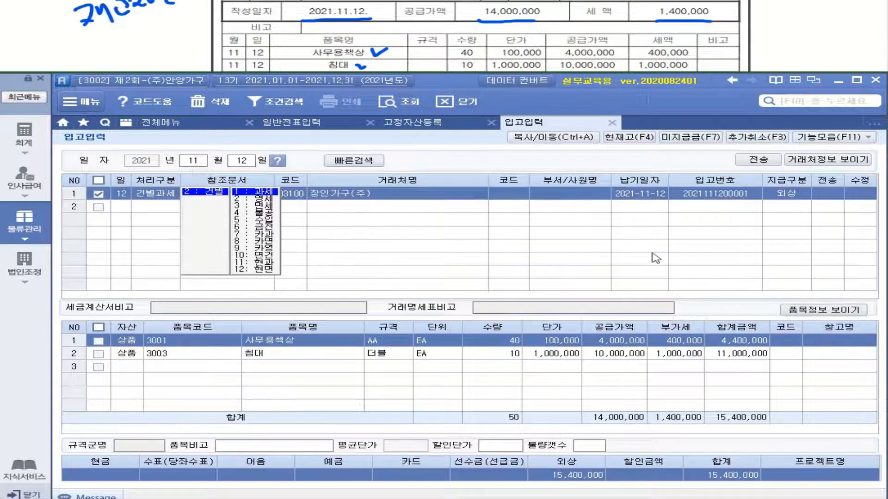
{"action": "left_click", "coordinate": [758, 160]}
{"action": "left_click", "coordinate": [530, 272]}
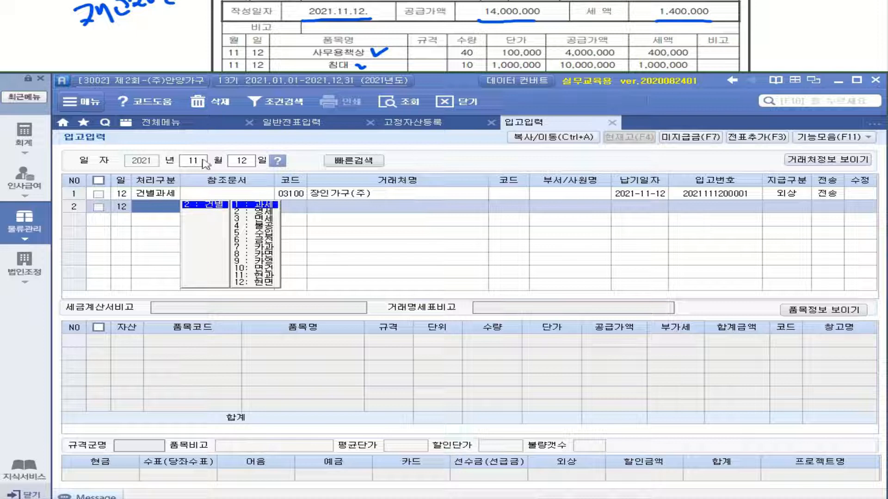
Open the purchase and sales voucher entry (매입매출전표입력) for November 12
{"action": "left_click", "coordinate": [23, 135]}
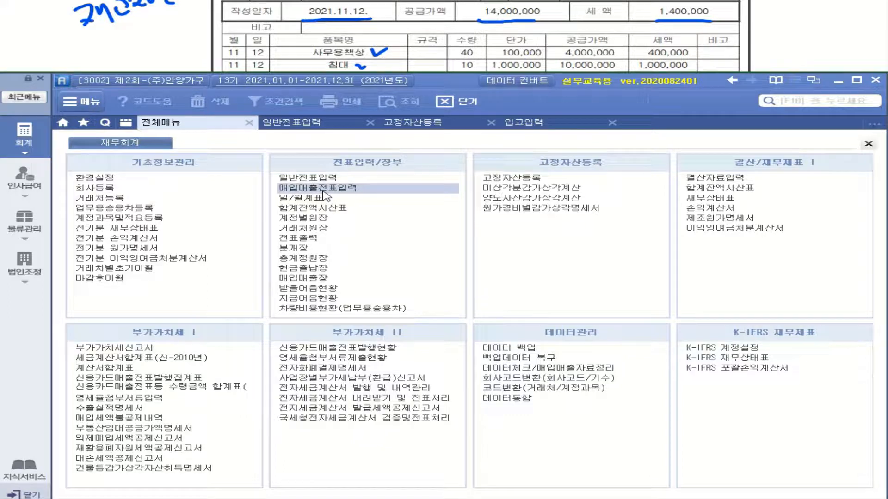
{"action": "left_click", "coordinate": [323, 189]}
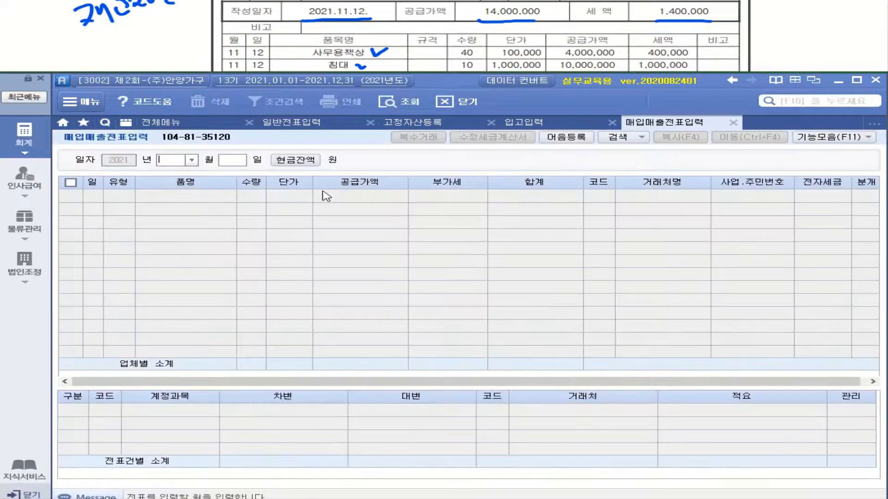
{"action": "left_click", "coordinate": [195, 164]}
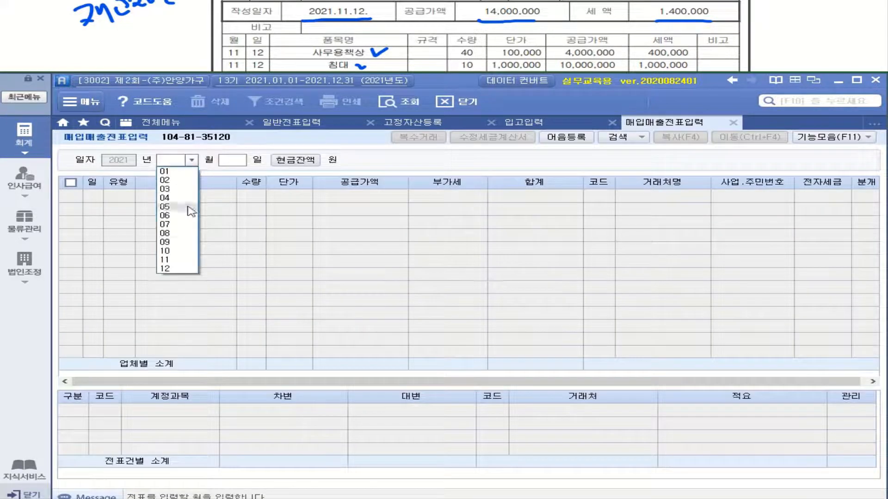
{"action": "left_click", "coordinate": [176, 262]}
{"action": "type", "text": "12"}
{"action": "key", "text": "Return"}
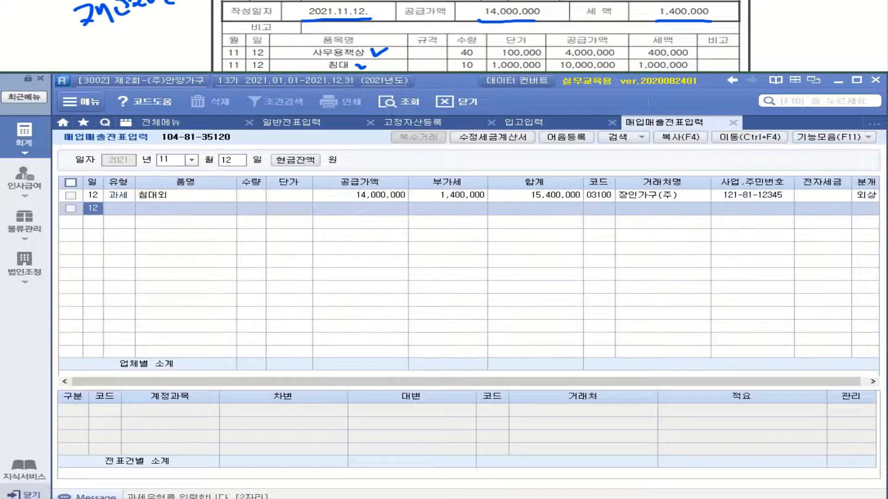
Set the electronic tax invoice field (전자세금) of the 장인가구(주) purchase voucher to 전자입력
{"action": "left_click", "coordinate": [250, 196]}
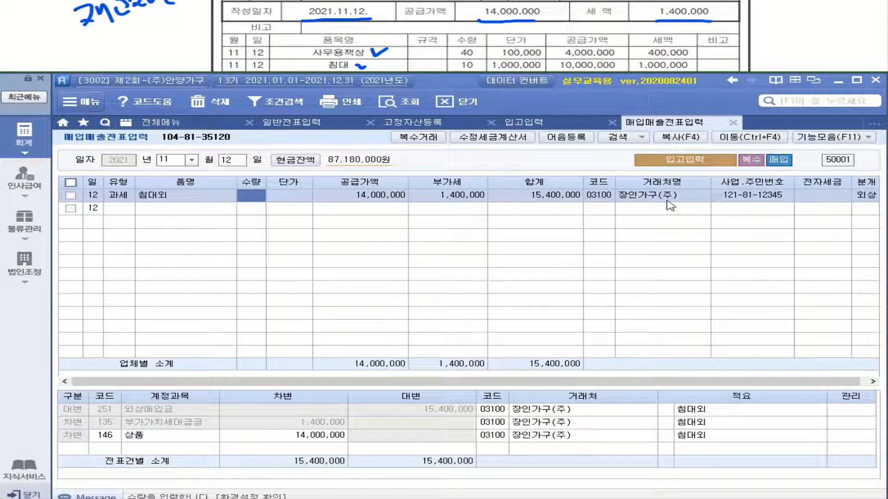
{"action": "left_click", "coordinate": [835, 200]}
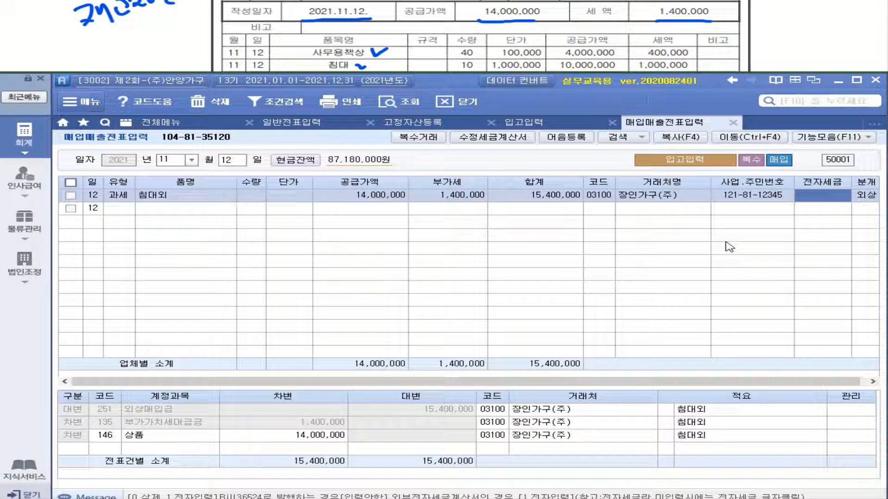
{"action": "type", "text": "1"}
{"action": "key", "text": "Return"}
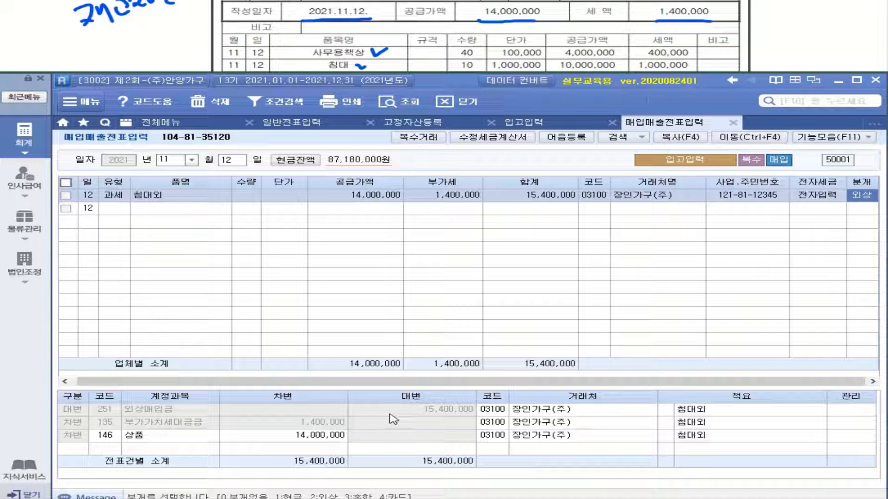
{"action": "left_click", "coordinate": [146, 209]}
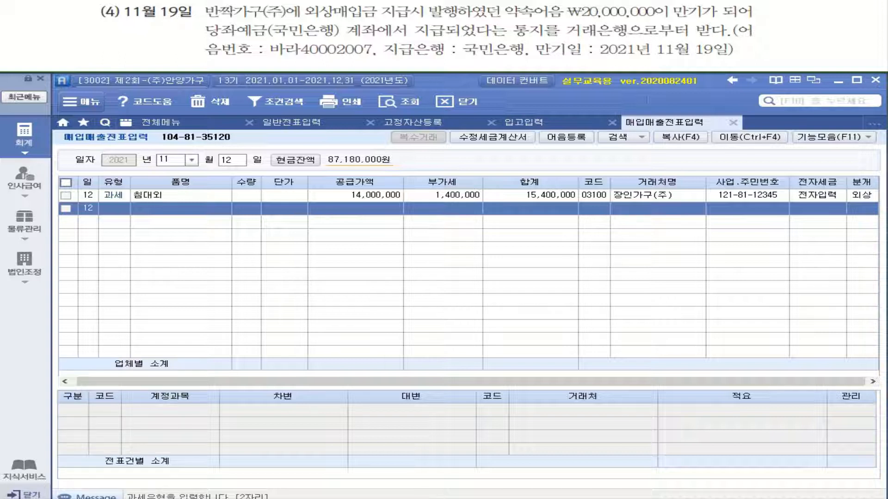
{"action": "mouse_move", "coordinate": [335, 1]}
{"action": "left_mouse_down"}
{"action": "mouse_move", "coordinate": [473, 15]}
{"action": "mouse_move", "coordinate": [323, 10]}
{"action": "mouse_move", "coordinate": [139, 31]}
{"action": "left_mouse_up"}
{"action": "mouse_move", "coordinate": [37, 32]}
{"action": "left_mouse_down"}
{"action": "mouse_move", "coordinate": [40, 48]}
{"action": "mouse_move", "coordinate": [63, 46]}
{"action": "left_mouse_up"}
{"action": "mouse_move", "coordinate": [69, 25]}
{"action": "left_mouse_down"}
{"action": "mouse_move", "coordinate": [72, 50]}
{"action": "mouse_move", "coordinate": [92, 34]}
{"action": "left_mouse_up"}
{"action": "mouse_move", "coordinate": [80, 35]}
{"action": "left_mouse_down"}
{"action": "mouse_move", "coordinate": [101, 31]}
{"action": "mouse_move", "coordinate": [84, 50]}
{"action": "left_mouse_up"}
{"action": "left_click_drag", "start_coordinate": [96, 36], "coordinate": [95, 50]}
{"action": "left_click_drag", "start_coordinate": [84, 44], "coordinate": [109, 38]}
{"action": "left_click_drag", "start_coordinate": [113, 39], "coordinate": [121, 36]}
{"action": "mouse_move", "coordinate": [121, 29]}
{"action": "left_mouse_down"}
{"action": "mouse_move", "coordinate": [125, 44]}
{"action": "mouse_move", "coordinate": [141, 28]}
{"action": "left_mouse_up"}
{"action": "mouse_move", "coordinate": [131, 36]}
{"action": "left_mouse_down"}
{"action": "mouse_move", "coordinate": [156, 32]}
{"action": "mouse_move", "coordinate": [136, 49]}
{"action": "left_mouse_up"}
{"action": "left_click_drag", "start_coordinate": [136, 40], "coordinate": [152, 48]}
{"action": "left_click_drag", "start_coordinate": [136, 48], "coordinate": [157, 48]}
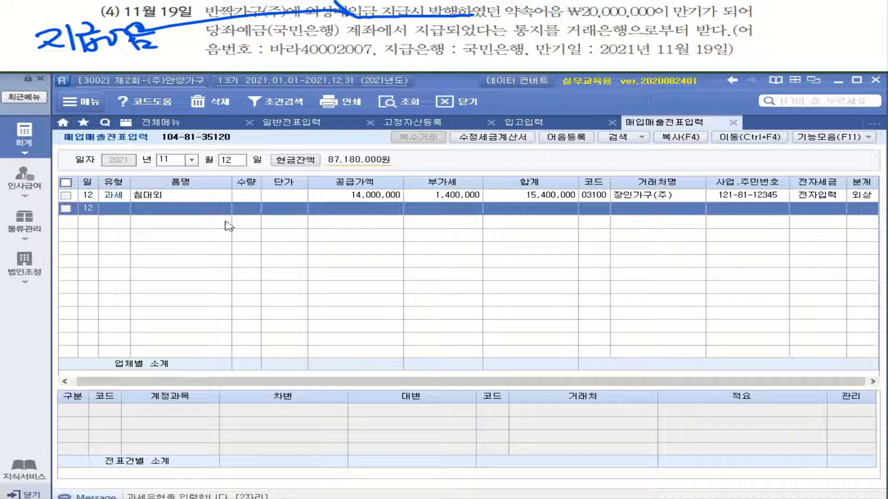
Switch to the general voucher entry (일반전표입력) and set the date to November 19
{"action": "left_click", "coordinate": [305, 125]}
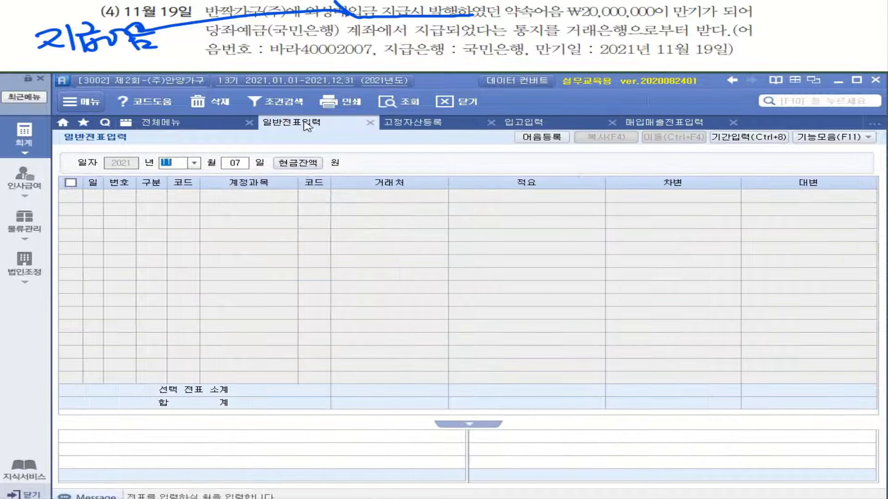
{"action": "left_click", "coordinate": [236, 163]}
{"action": "type", "text": "19"}
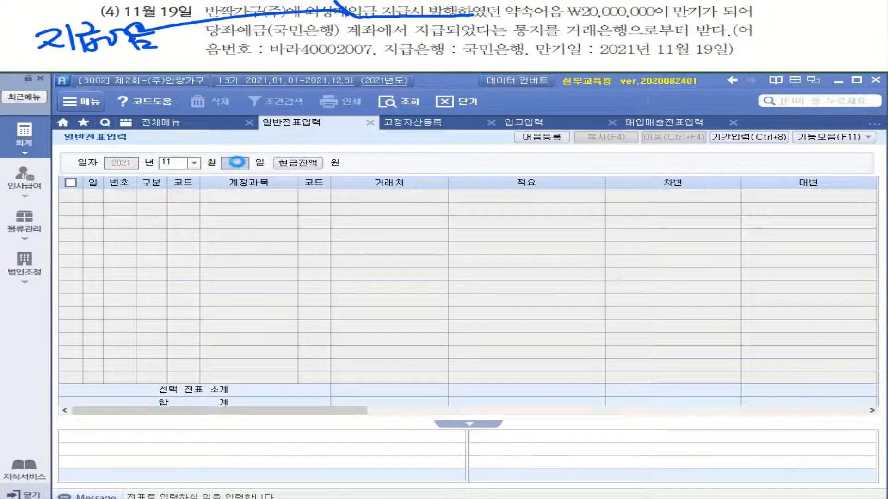
{"action": "key", "text": "Return"}
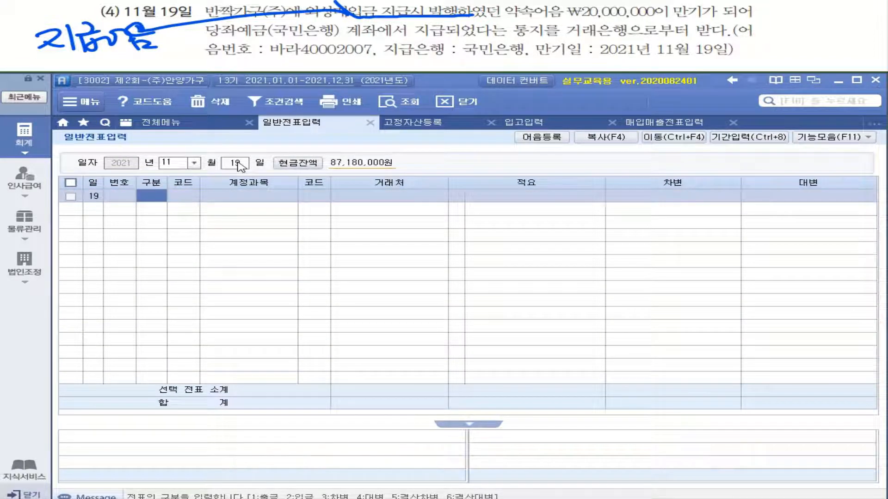
Enter a debit (차변) line for account 252 지급어음 with trading partner 반짝가구(주)
{"action": "type", "text": "3"}
{"action": "key", "text": "Return"}
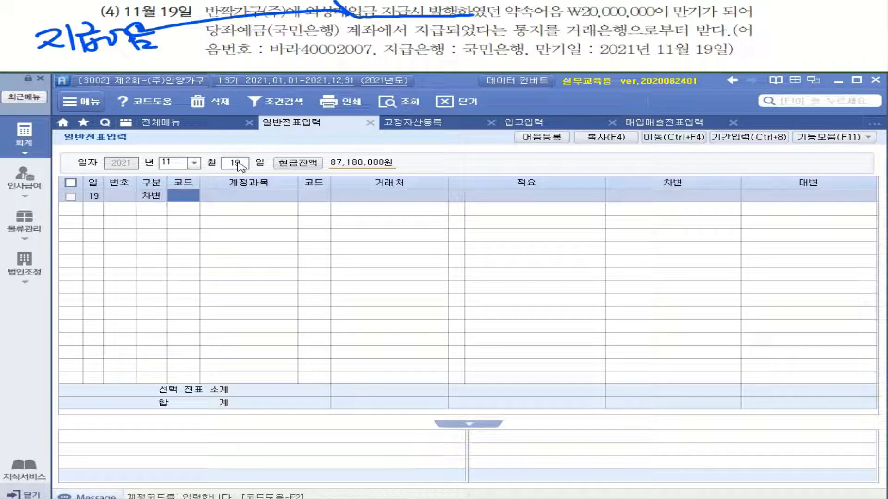
{"action": "type", "text": "직"}
{"action": "type", "text": "급"}
{"action": "key", "text": "Return"}
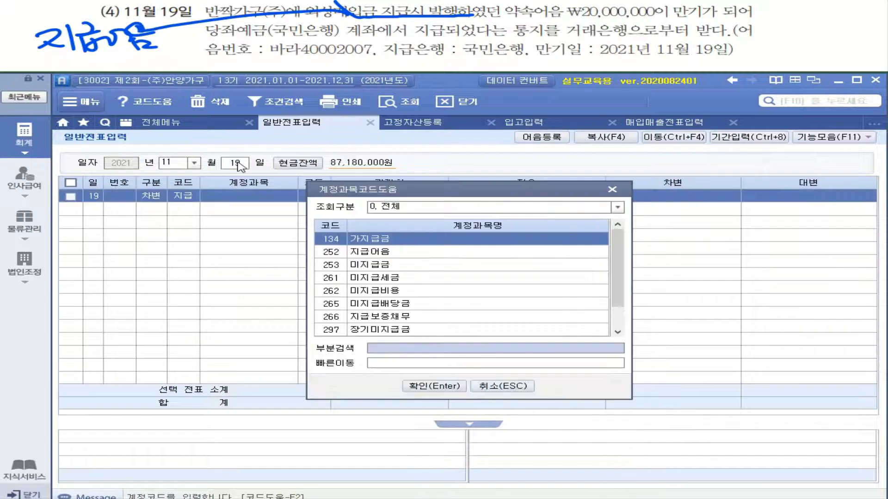
{"action": "key", "text": "Down"}
{"action": "key", "text": "Return"}
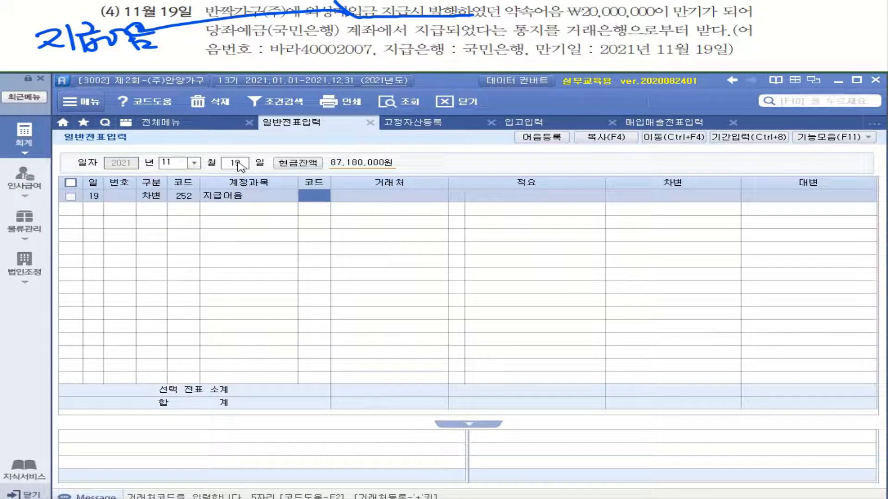
{"action": "type", "text": "반짝"}
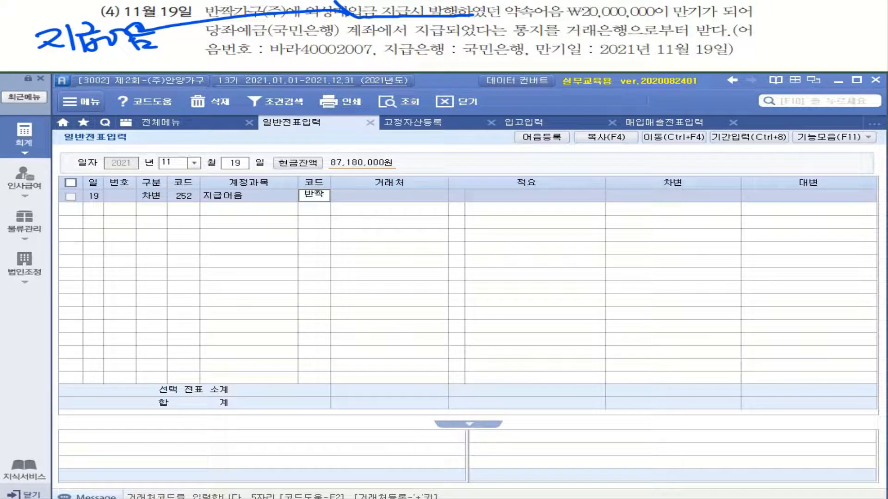
{"action": "key", "text": "Return"}
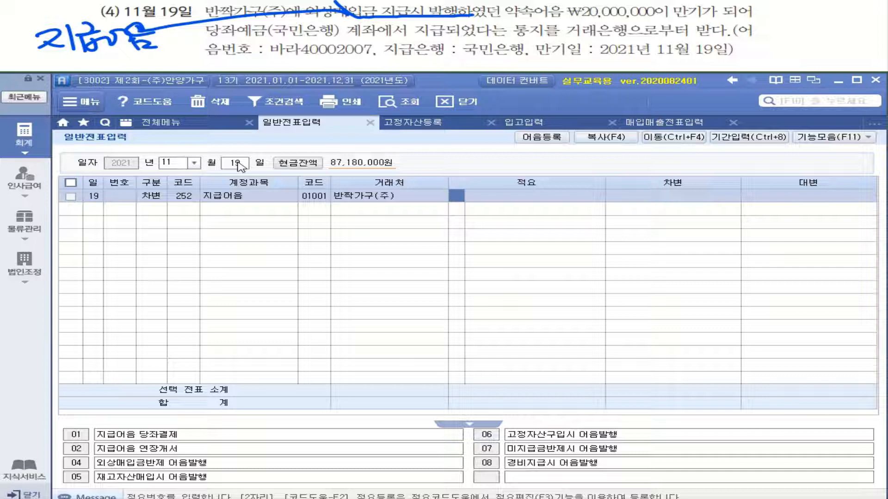
{"action": "mouse_move", "coordinate": [761, 42]}
{"action": "left_mouse_down"}
{"action": "mouse_move", "coordinate": [768, 58]}
{"action": "mouse_move", "coordinate": [775, 38]}
{"action": "mouse_move", "coordinate": [779, 47]}
{"action": "left_mouse_up"}
{"action": "left_click_drag", "start_coordinate": [788, 38], "coordinate": [787, 52]}
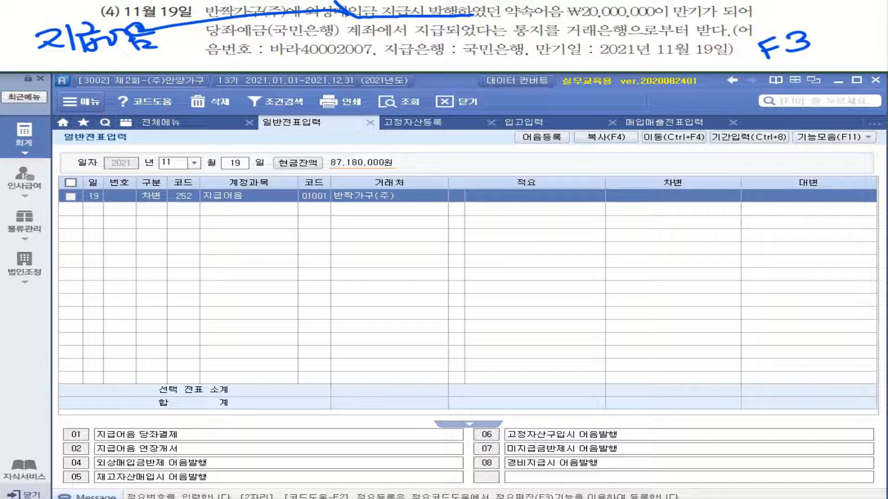
{"action": "left_click", "coordinate": [842, 141]}
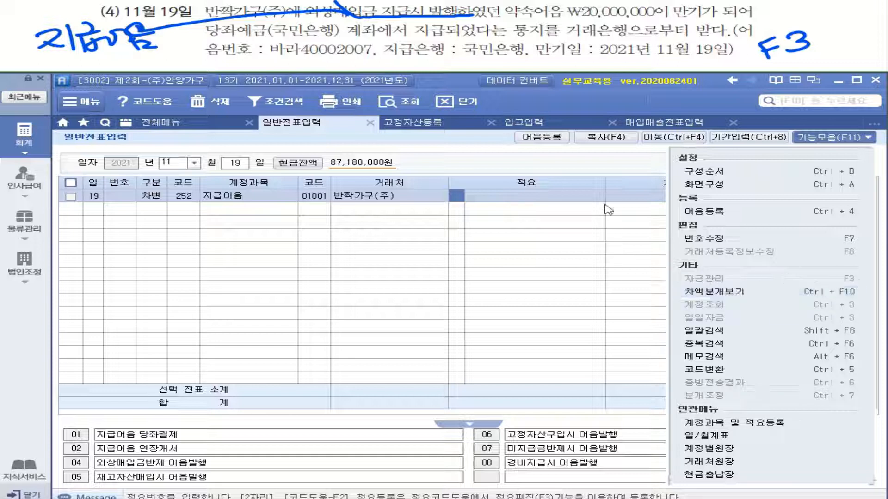
{"action": "left_click", "coordinate": [647, 198]}
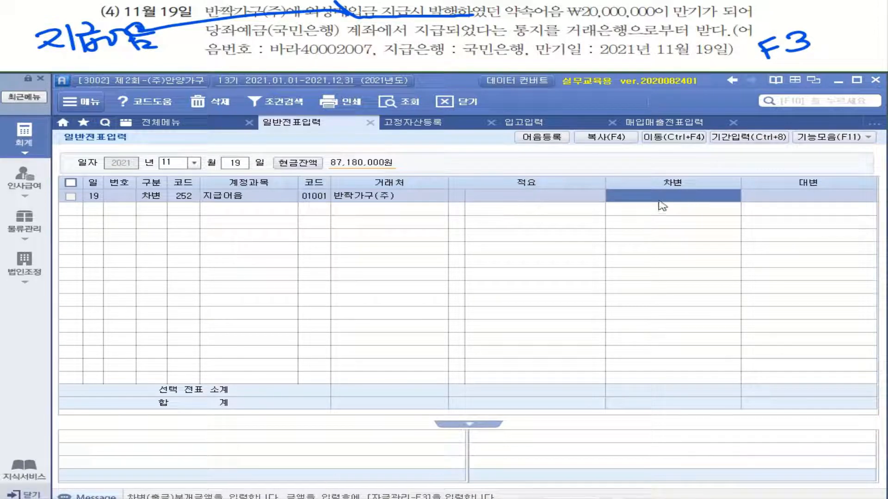
{"action": "left_click", "coordinate": [830, 137]}
{"action": "left_click", "coordinate": [485, 226]}
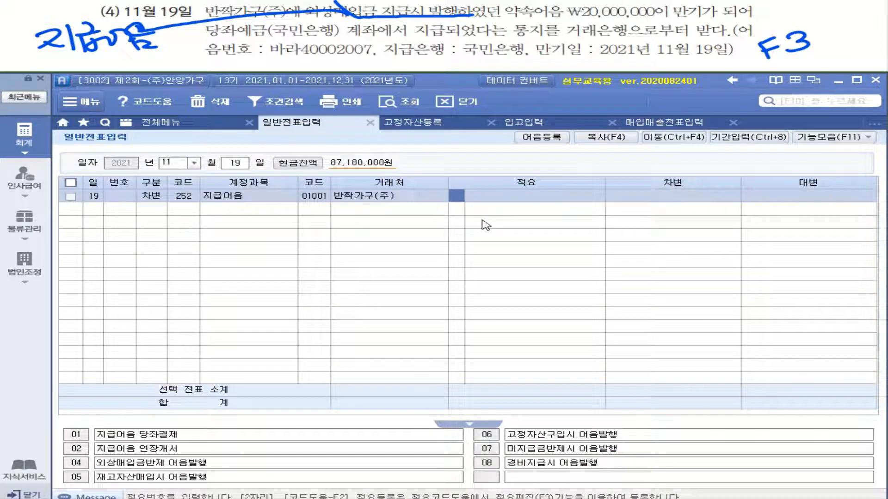
Start funds management (자금관리) for the 지급어음 line and enter its amount as 20,000,000
{"action": "key", "text": "F3"}
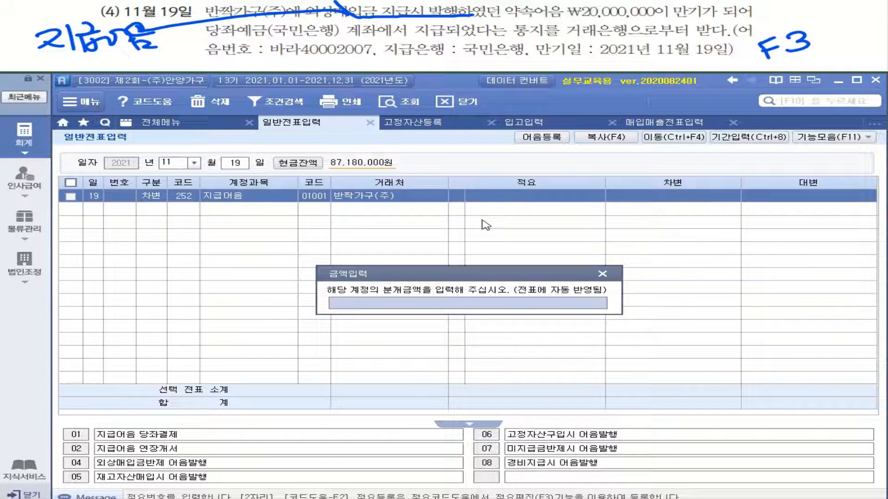
{"action": "type", "text": "20000000"}
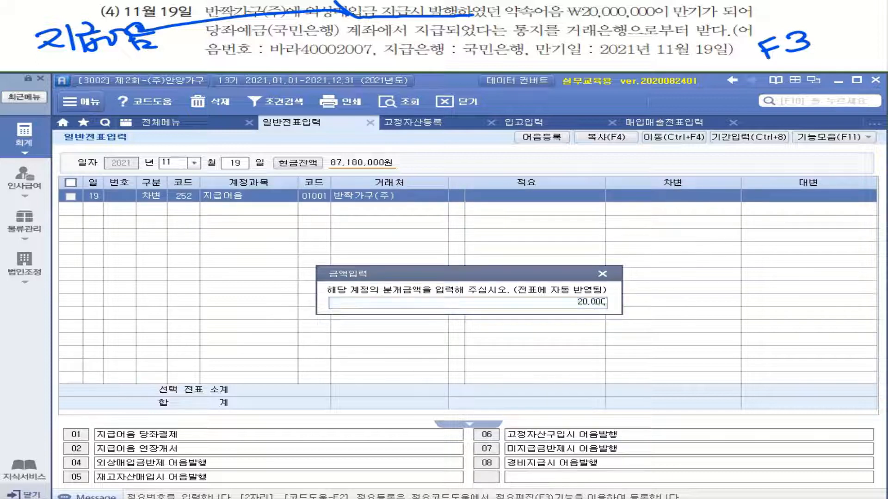
{"action": "key", "text": "Return"}
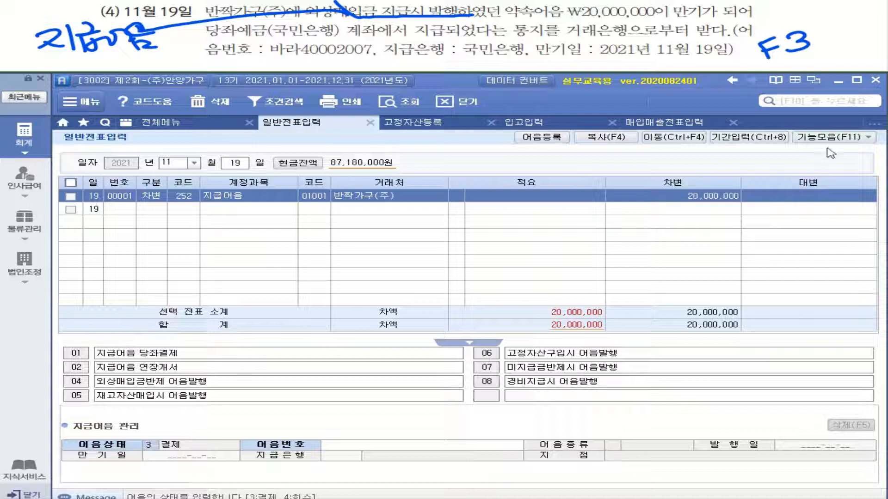
{"action": "left_click", "coordinate": [846, 141]}
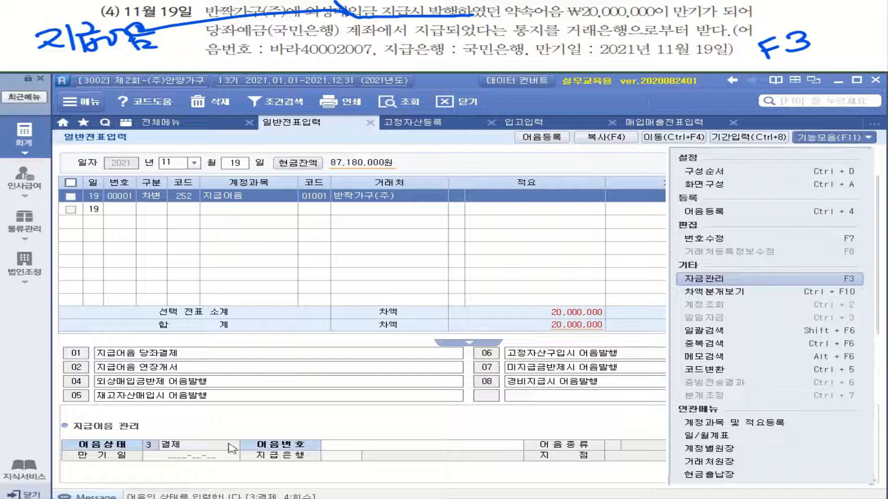
{"action": "left_click", "coordinate": [345, 447]}
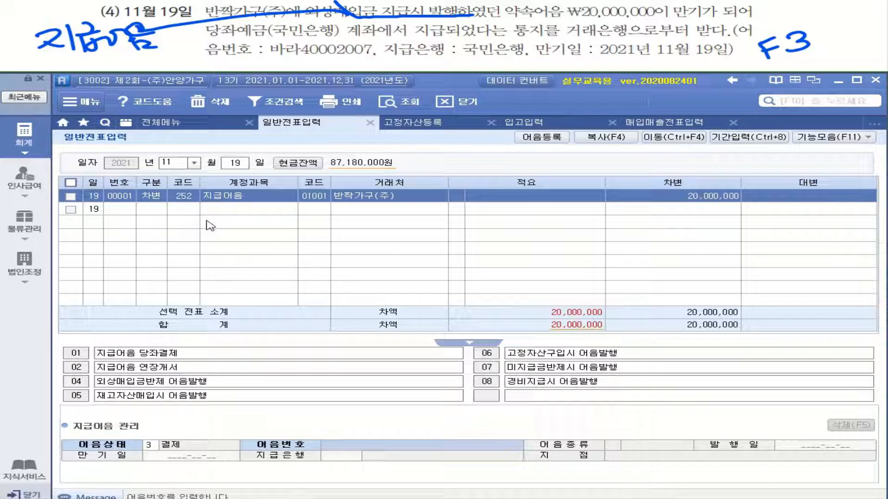
{"action": "left_click", "coordinate": [152, 444]}
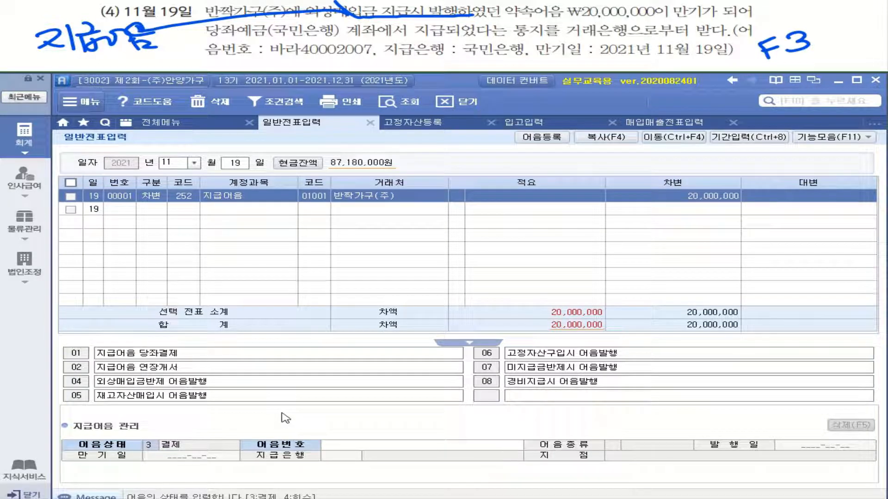
Assign note number 바라40002007 to the 지급어음 line as settled (결제) by selecting it from the note number lookup
{"action": "left_click", "coordinate": [453, 449]}
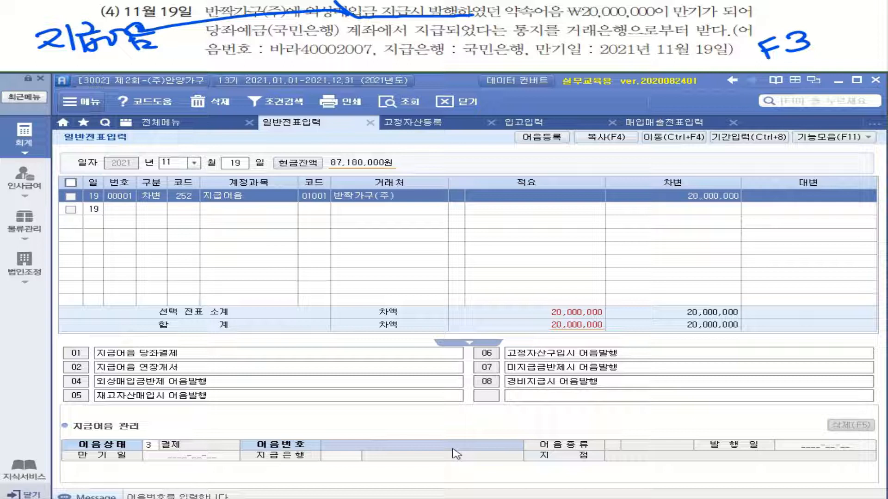
{"action": "left_click_drag", "start_coordinate": [266, 55], "coordinate": [370, 54]}
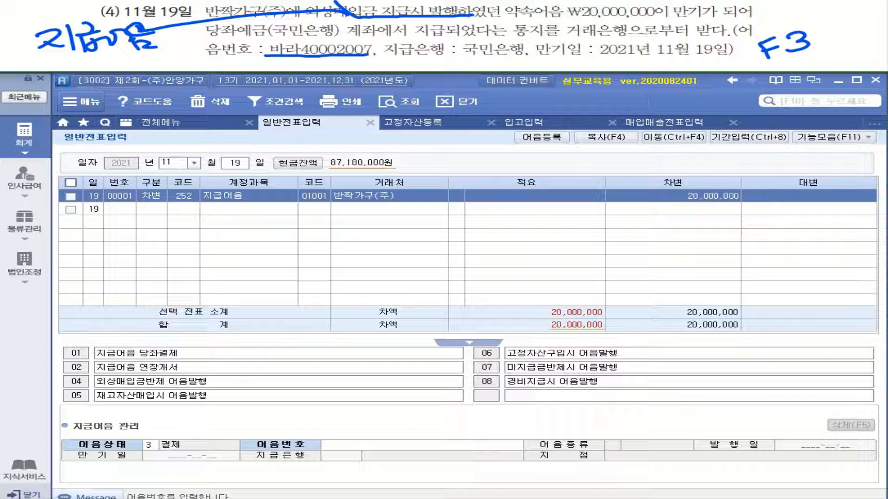
{"action": "left_click", "coordinate": [420, 449]}
{"action": "key", "text": "F2"}
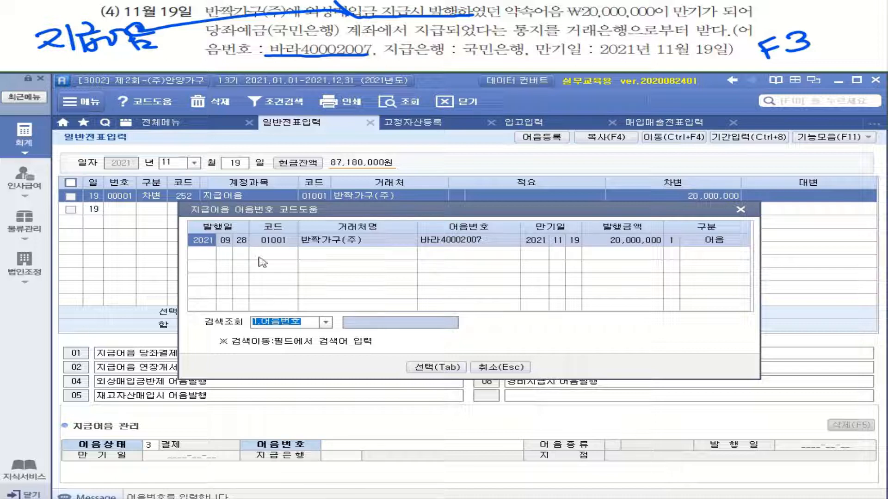
{"action": "left_click", "coordinate": [441, 370]}
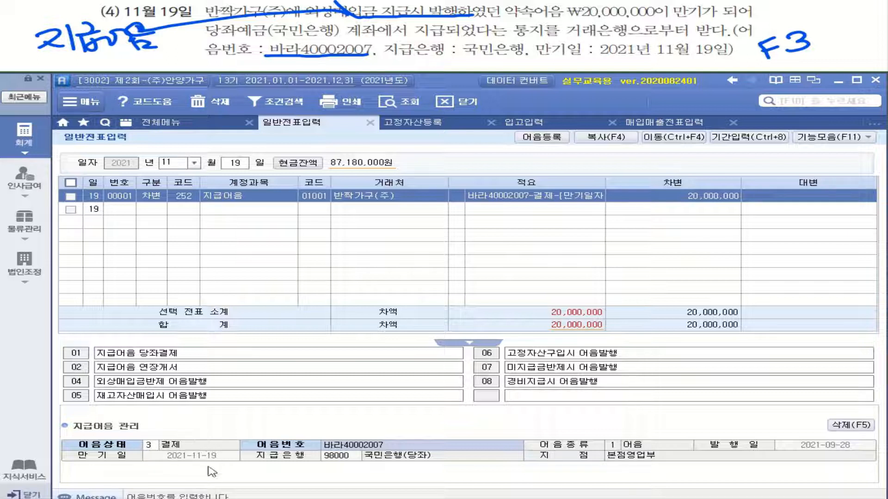
{"action": "left_click", "coordinate": [537, 201]}
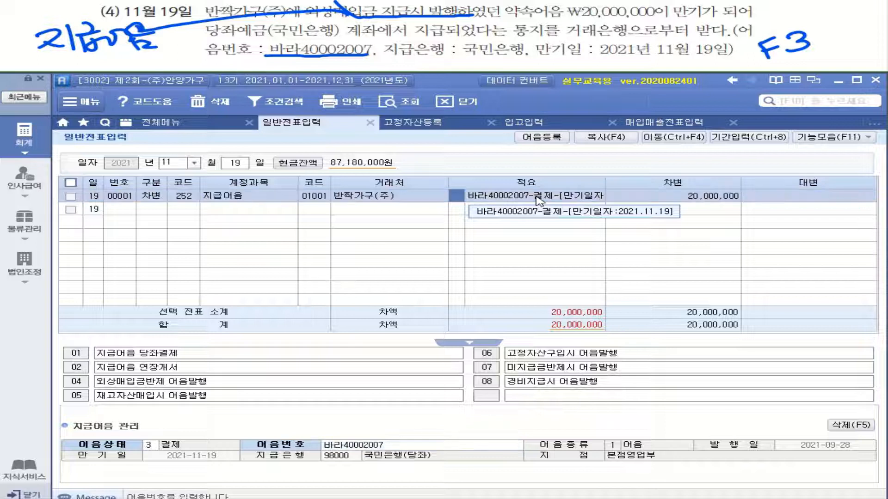
Add a credit (대변) line for account 102 당좌예금 with trading partner 국민은행(당좌) and an amount of 20,000,000
{"action": "left_click", "coordinate": [794, 198]}
{"action": "key", "text": "Return"}
{"action": "key", "text": "Return"}
{"action": "key", "text": "Return"}
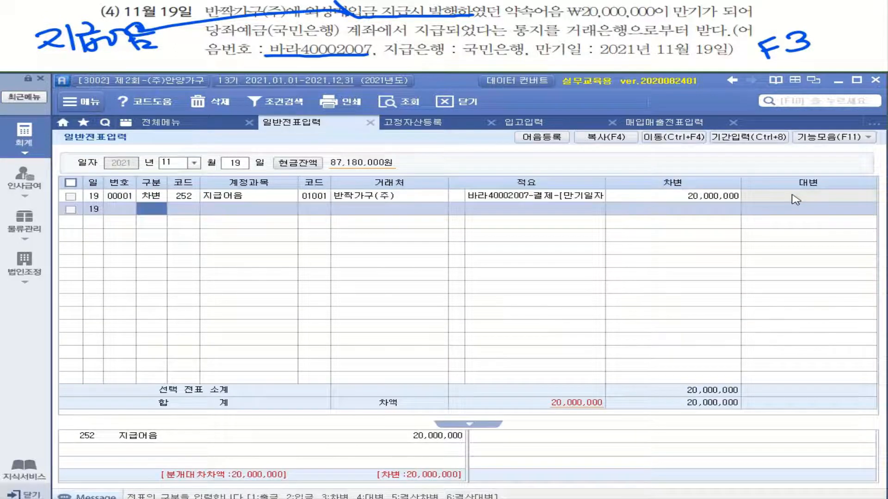
{"action": "type", "text": "4102"}
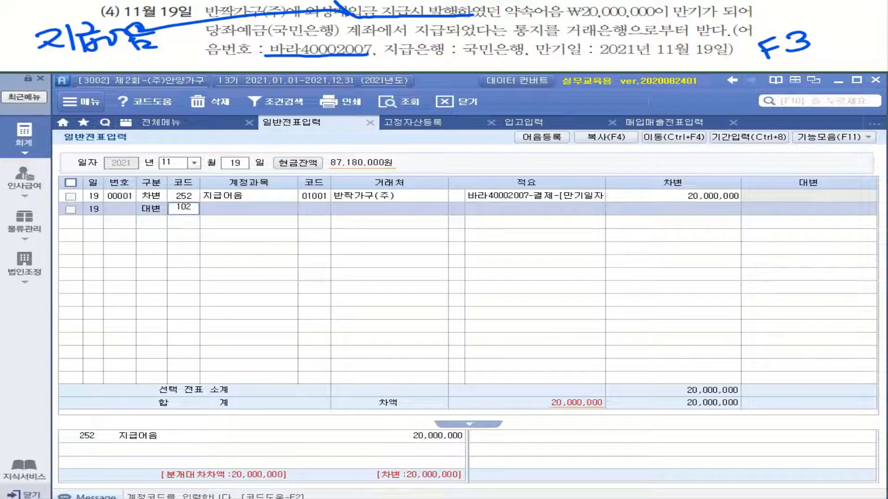
{"action": "key", "text": "Return"}
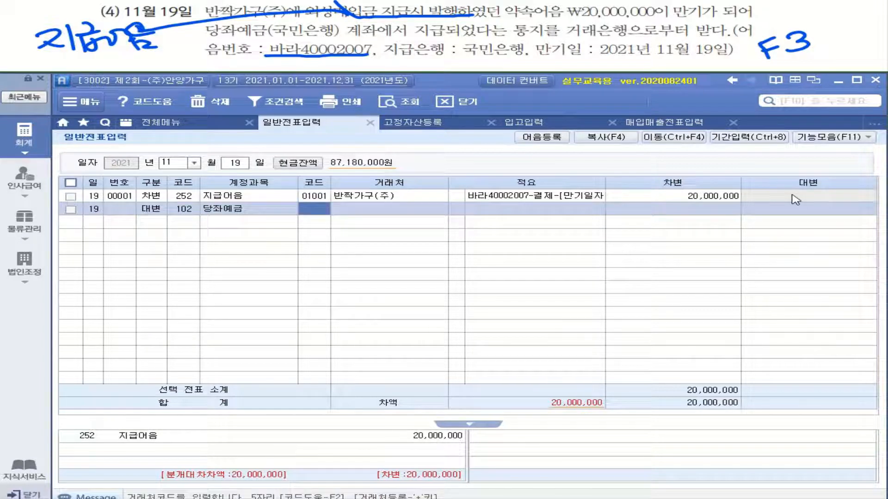
{"action": "type", "text": "국민"}
{"action": "key", "text": "Return"}
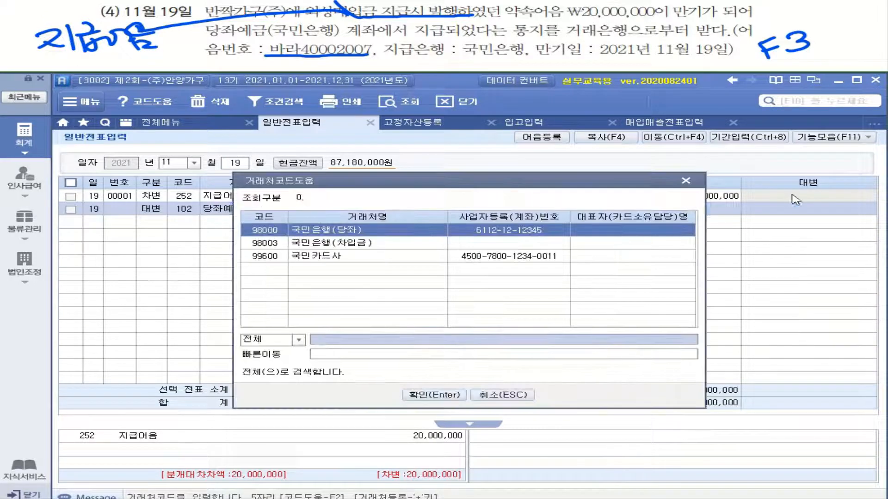
{"action": "key", "text": "Return"}
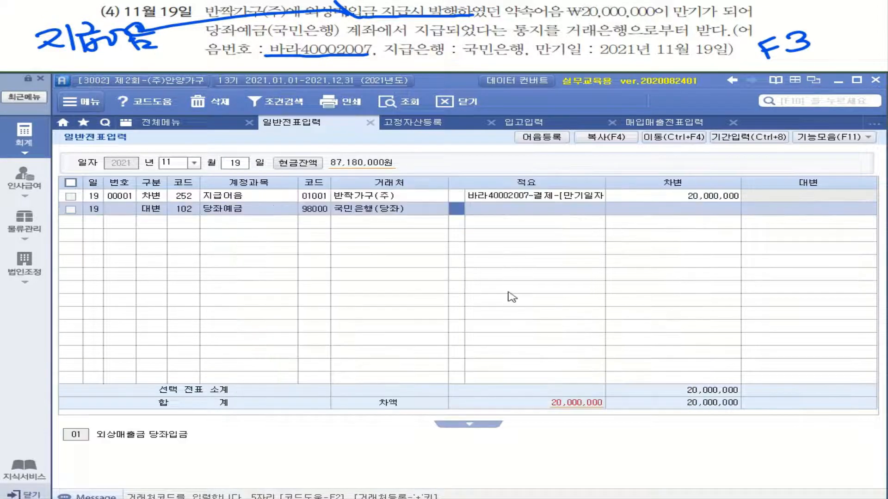
{"action": "key", "text": "Return"}
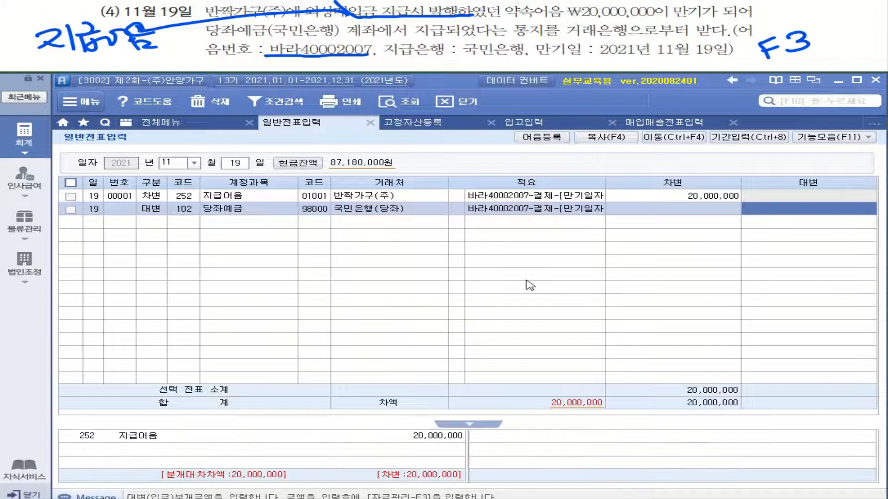
{"action": "type", "text": "20000000"}
{"action": "key", "text": "Return"}
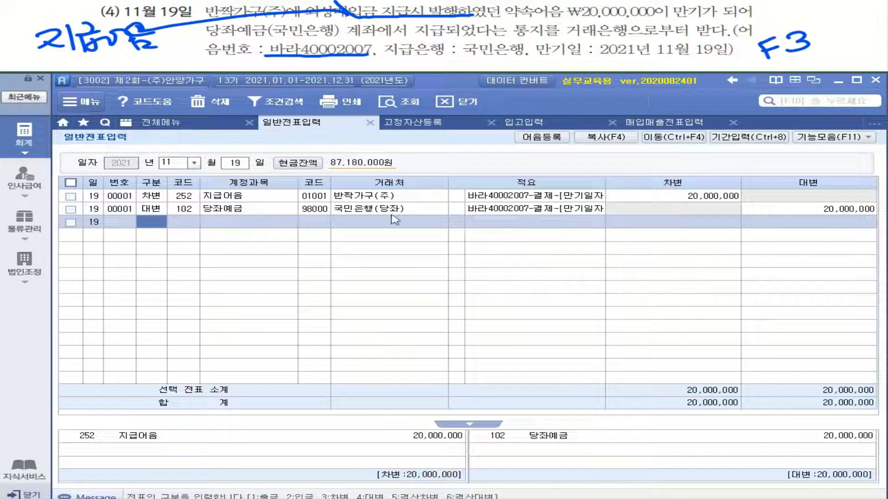
{"action": "left_click", "coordinate": [370, 199]}
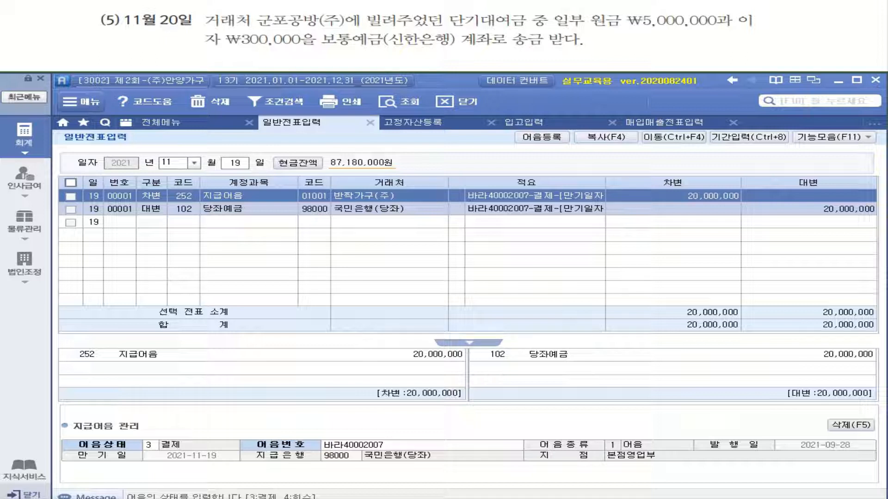
{"action": "left_click_drag", "start_coordinate": [256, 26], "coordinate": [337, 28]}
{"action": "left_click_drag", "start_coordinate": [447, 29], "coordinate": [516, 28]}
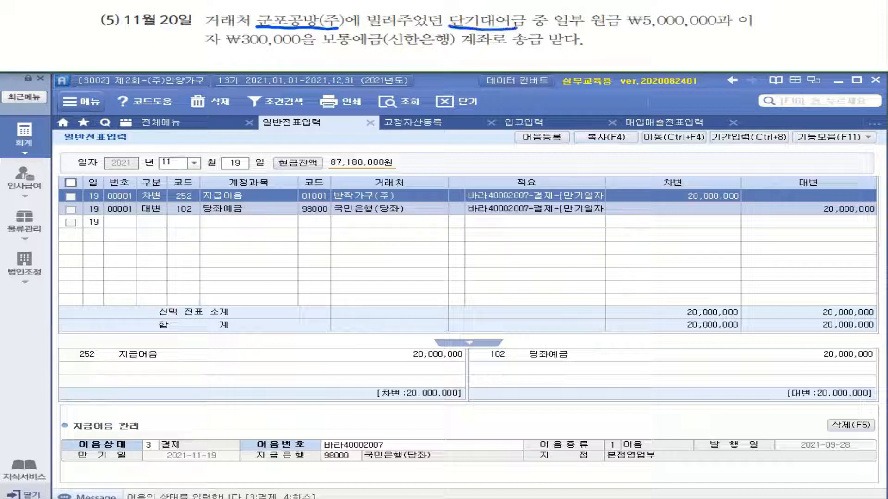
{"action": "mouse_move", "coordinate": [456, 27]}
{"action": "left_mouse_down"}
{"action": "mouse_move", "coordinate": [464, 9]}
{"action": "mouse_move", "coordinate": [479, 24]}
{"action": "left_mouse_up"}
{"action": "left_click_drag", "start_coordinate": [587, 30], "coordinate": [710, 28]}
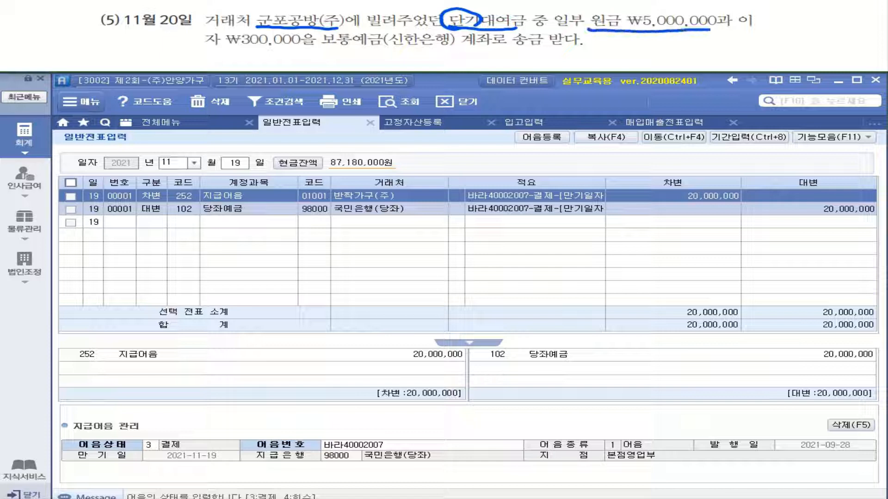
{"action": "left_click_drag", "start_coordinate": [201, 53], "coordinate": [283, 49]}
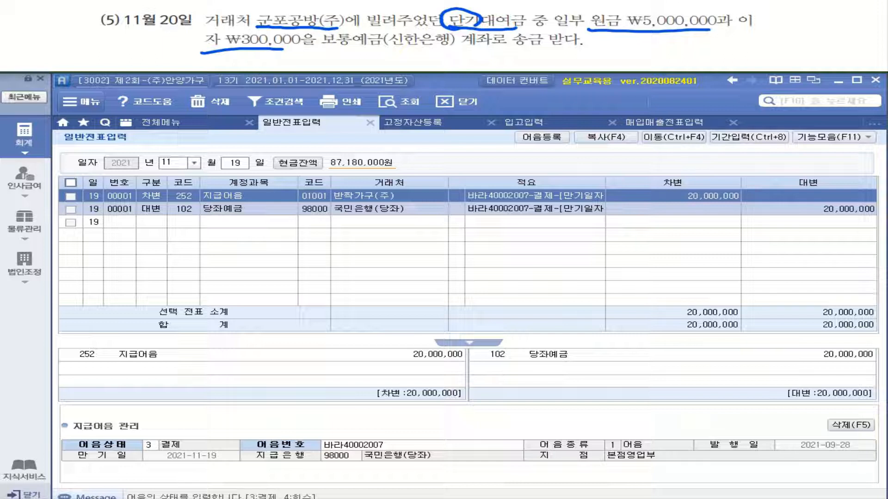
{"action": "mouse_move", "coordinate": [331, 46]}
{"action": "left_mouse_down"}
{"action": "mouse_move", "coordinate": [530, 49]}
{"action": "mouse_move", "coordinate": [545, 32]}
{"action": "mouse_move", "coordinate": [532, 48]}
{"action": "left_mouse_up"}
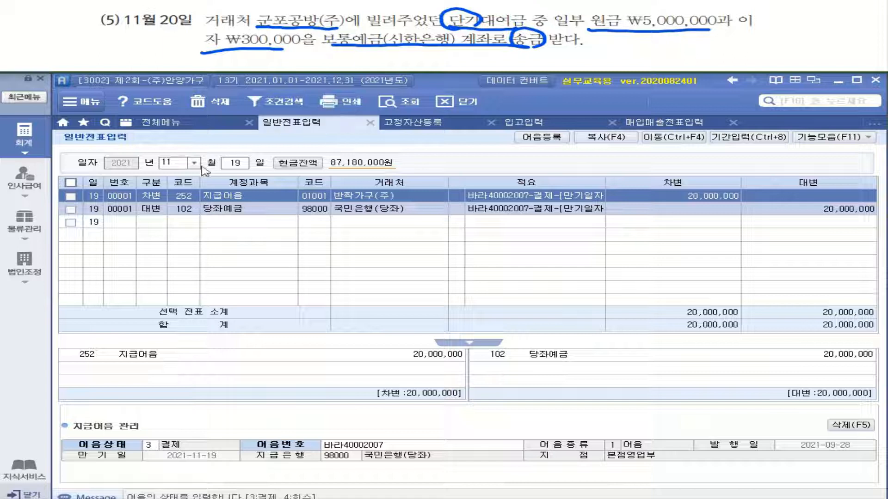
Set the general voucher date to November 20
{"action": "left_click", "coordinate": [247, 166]}
{"action": "type", "text": "20"}
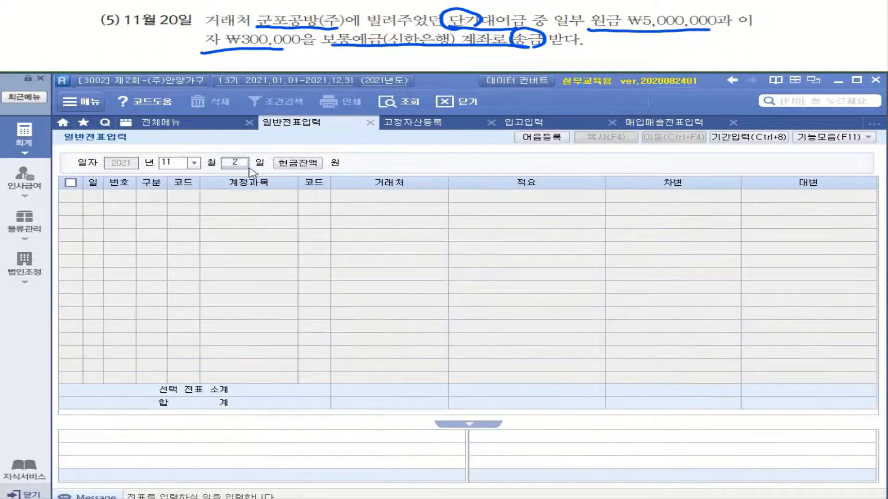
{"action": "key", "text": "Return"}
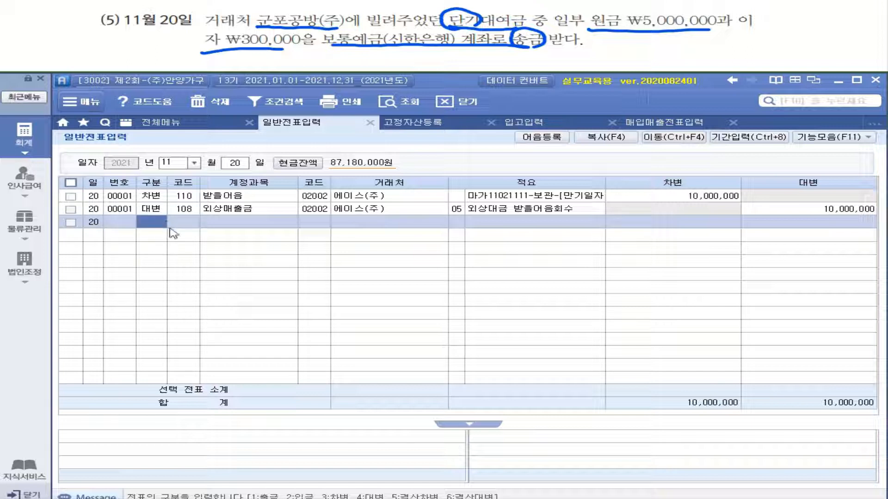
Add a debit (차변) line for account 103 보통예금 with trading partner 신한은행(보통) and an amount of 5,300,000
{"action": "type", "text": "3"}
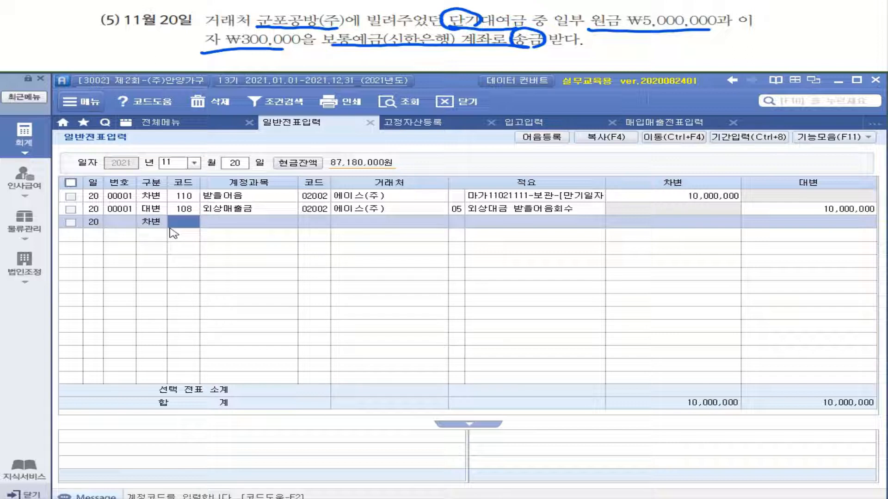
{"action": "type", "text": "103"}
{"action": "key", "text": "Return"}
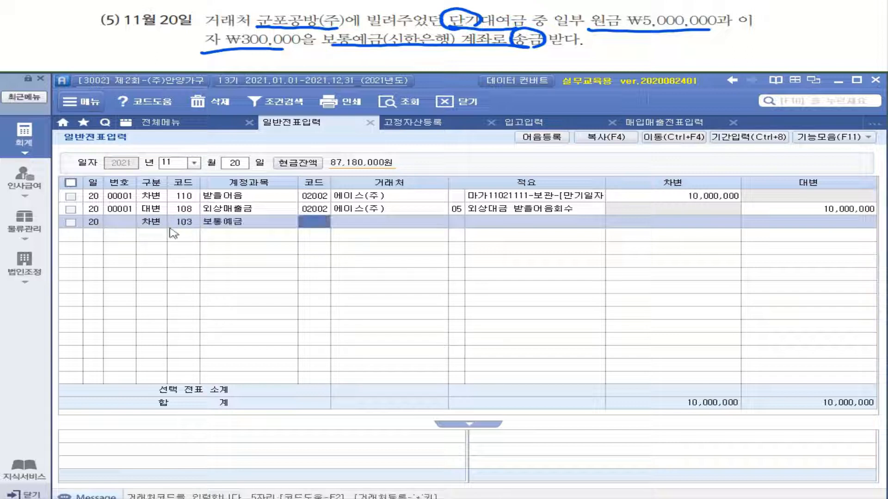
{"action": "type", "text": "신한"}
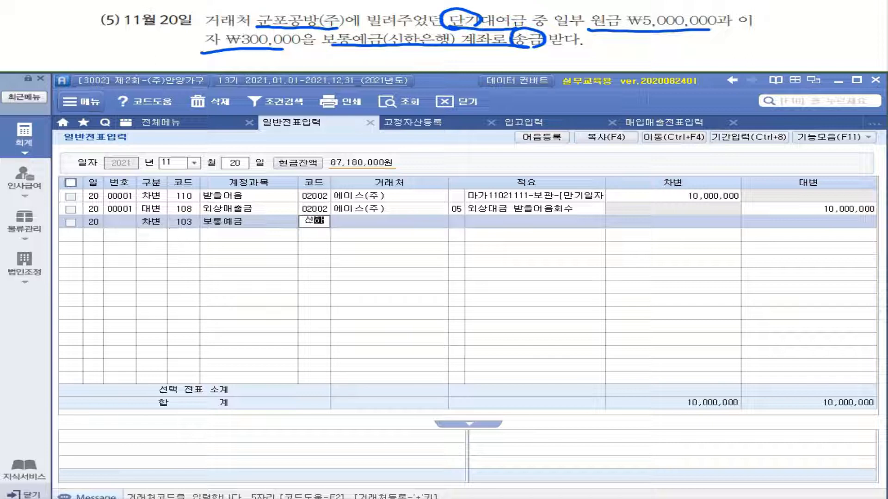
{"action": "key", "text": "Return"}
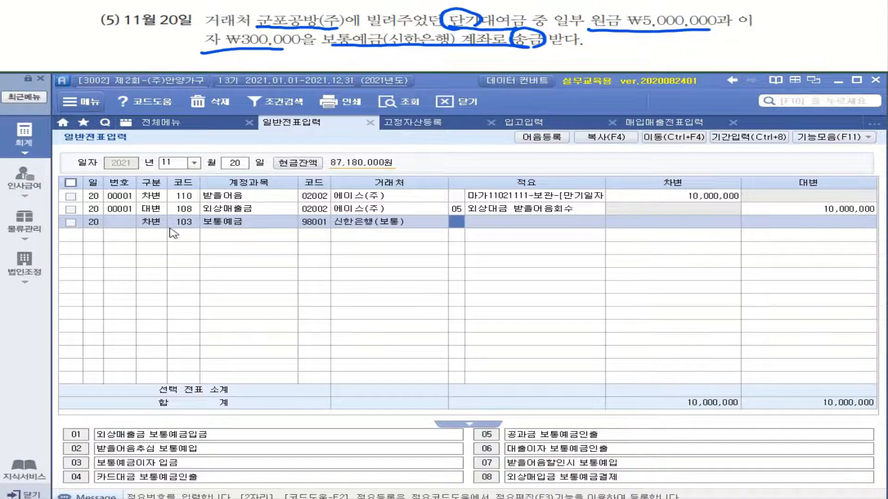
{"action": "key", "text": "Return"}
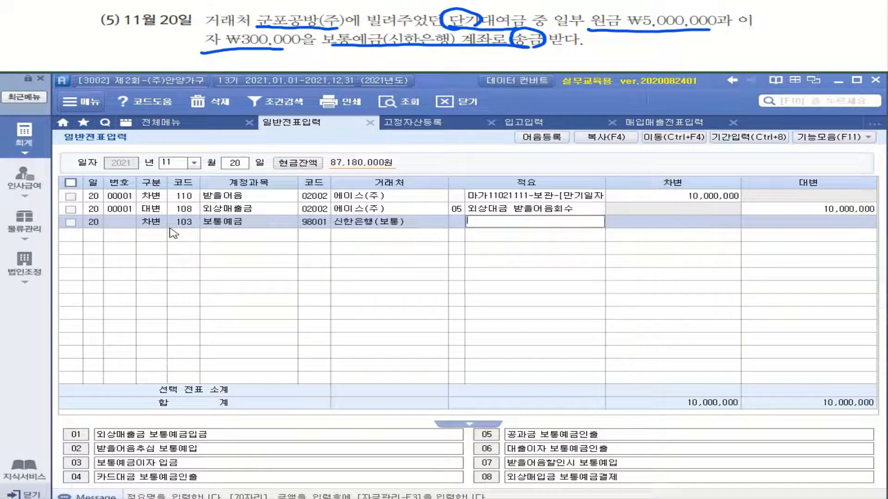
{"action": "key", "text": "Return"}
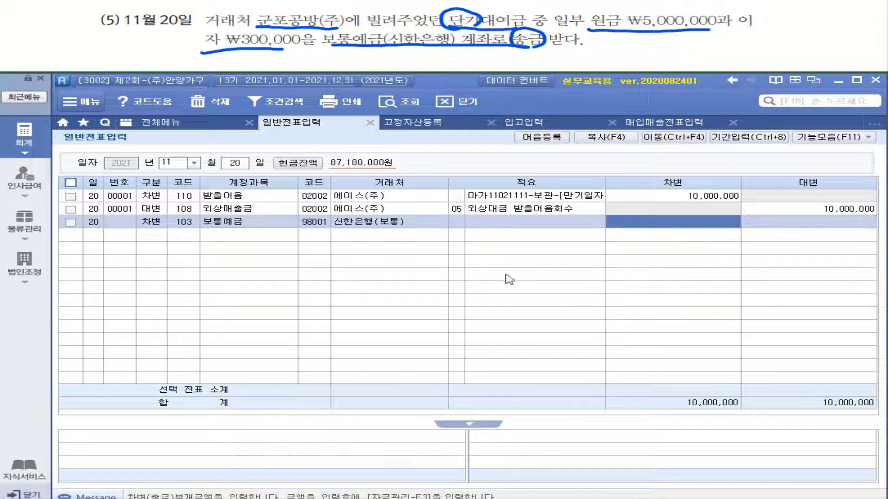
{"action": "type", "text": "5300000"}
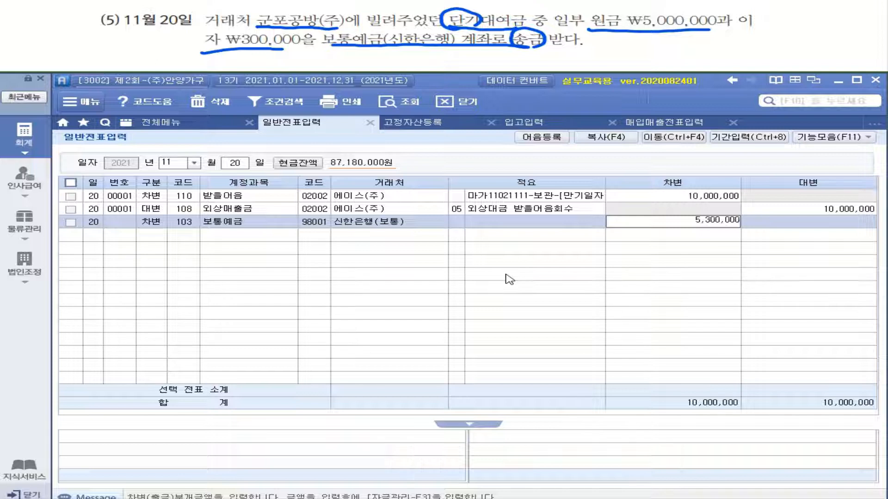
{"action": "key", "text": "Return"}
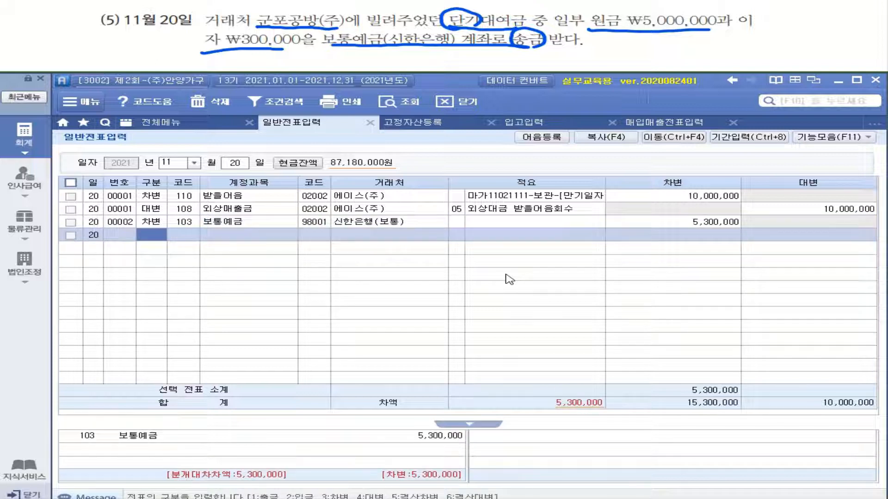
Add a credit (대변) line for account 114 단기대여금 with trading partner 군포공방(주) and an amount of 5,000,000
{"action": "type", "text": "4"}
{"action": "key", "text": "Return"}
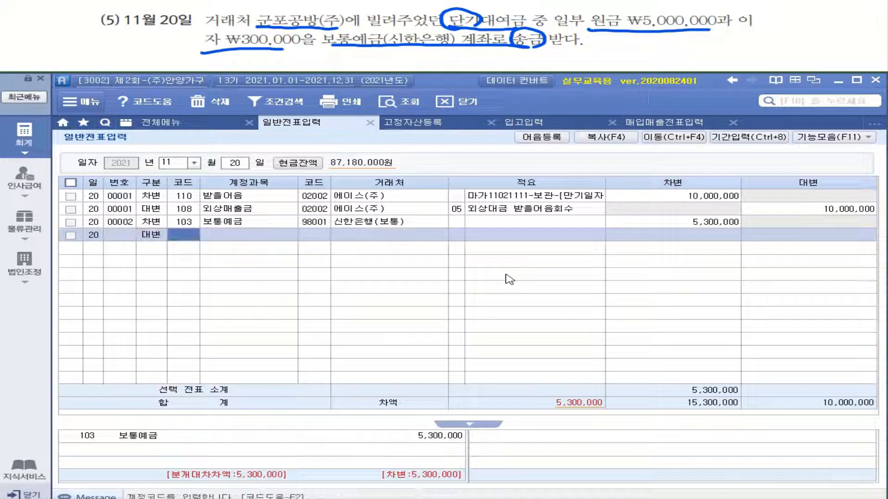
{"action": "type", "text": "단기"}
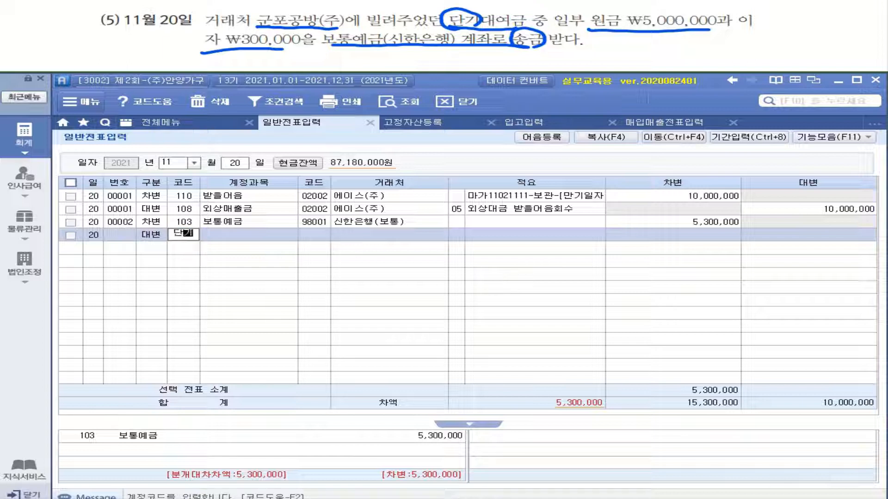
{"action": "key", "text": "Return"}
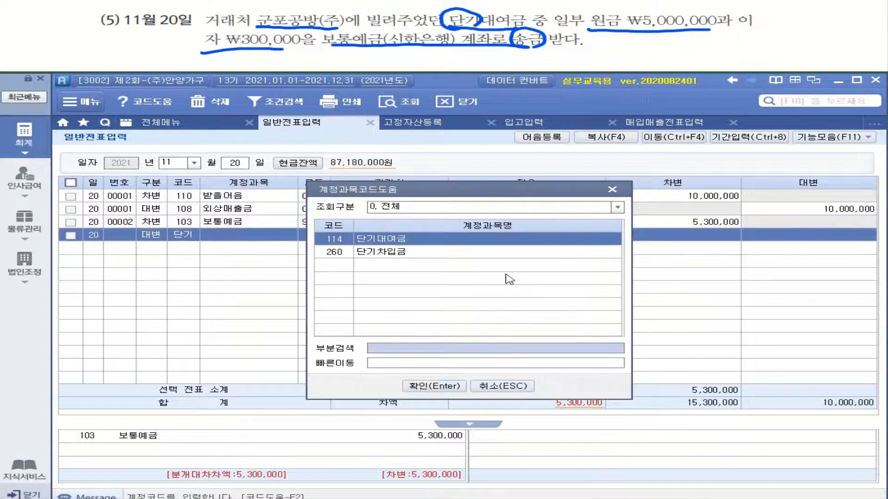
{"action": "double_click", "coordinate": [397, 240]}
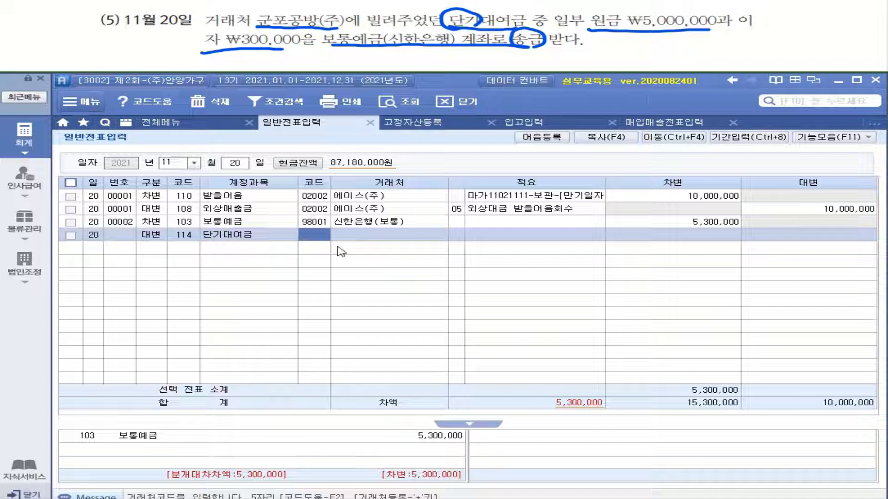
{"action": "type", "text": "군포"}
{"action": "key", "text": "Return"}
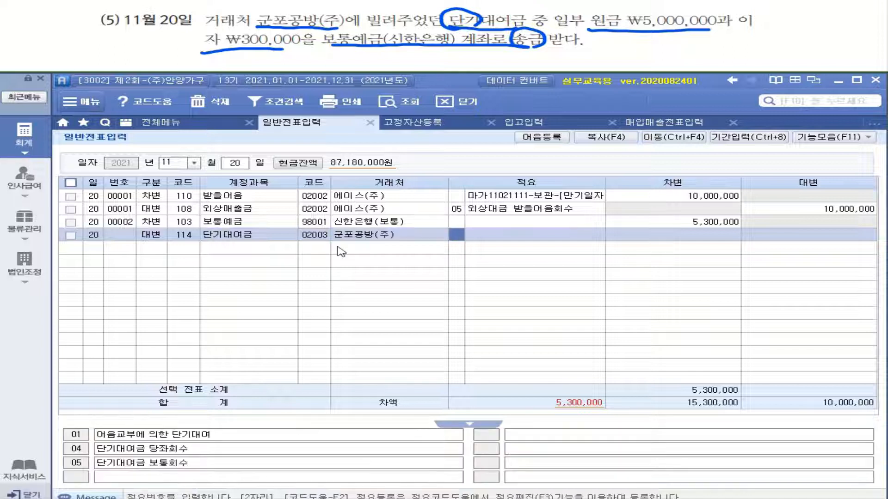
{"action": "key", "text": "Return"}
{"action": "type", "text": "5000000"}
{"action": "key", "text": "Return"}
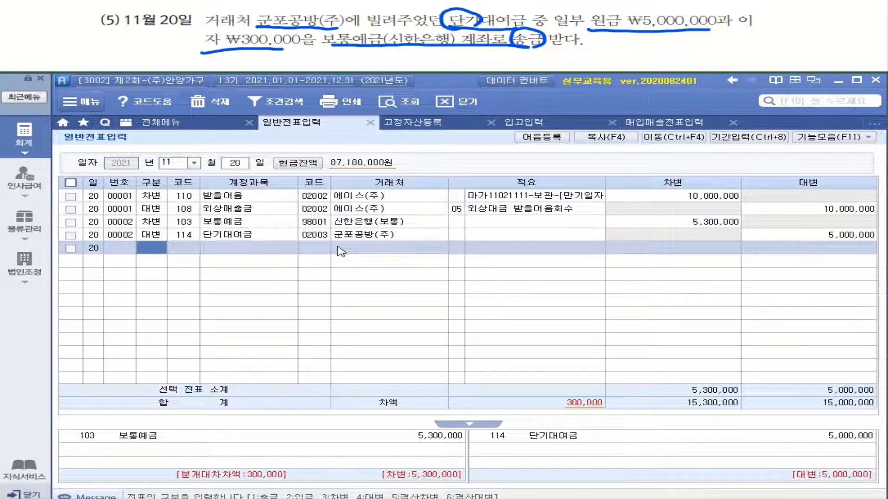
Add a credit (대변) line for account 901 이자수익 with an amount of 300,000 to the November 20 voucher
{"action": "type", "text": "4"}
{"action": "key", "text": "Return"}
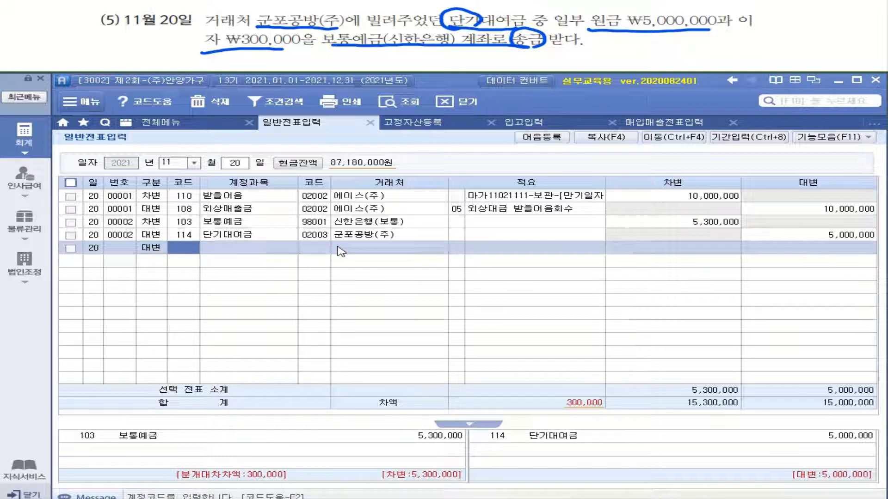
{"action": "type", "text": "이자"}
{"action": "key", "text": "Return"}
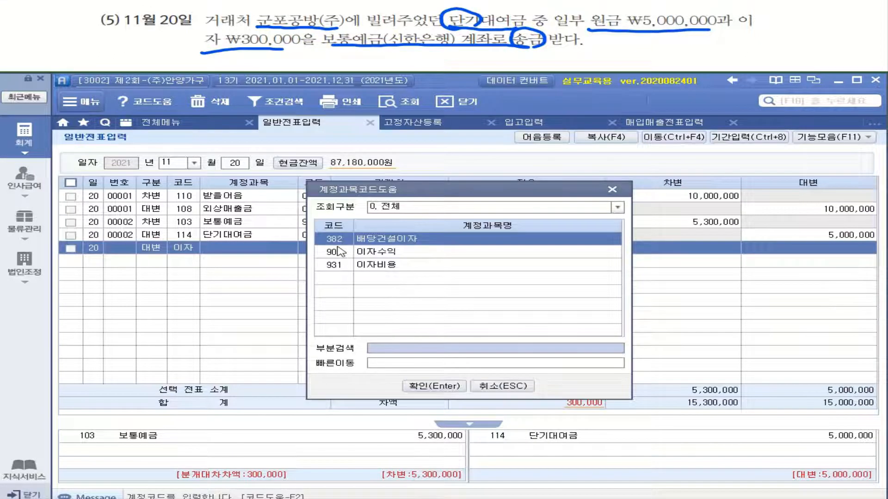
{"action": "left_click", "coordinate": [340, 252]}
{"action": "key", "text": "Return"}
{"action": "key", "text": "Return"}
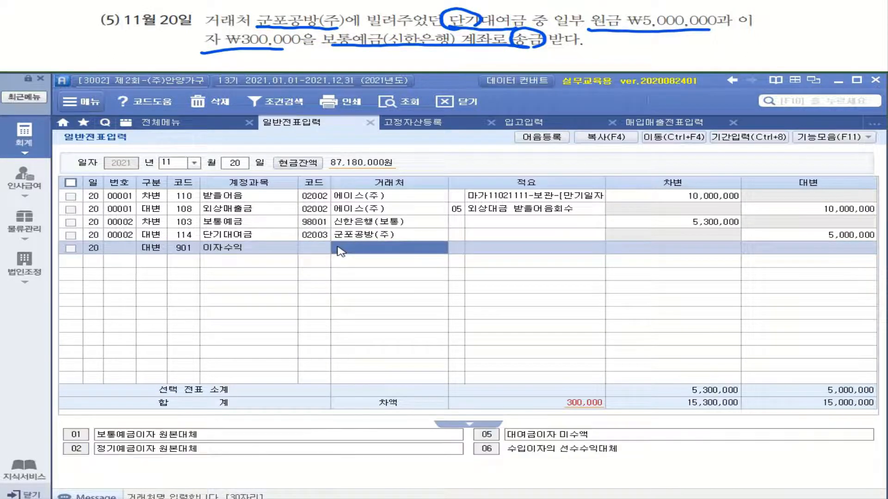
{"action": "key", "text": "Return"}
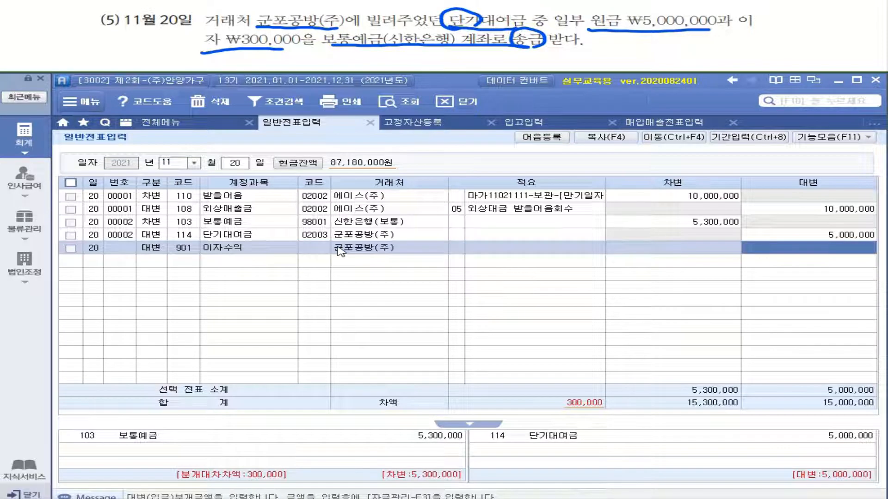
{"action": "type", "text": "300+"}
{"action": "key", "text": "Return"}
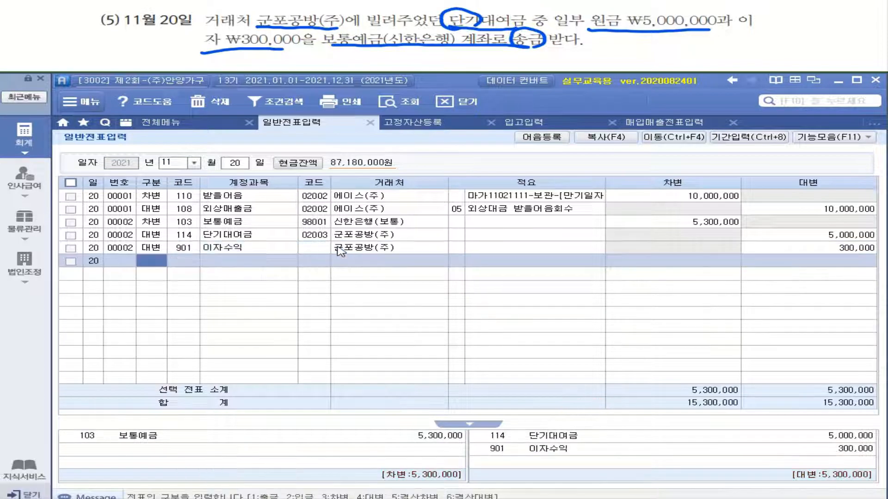
Clear the trading partner name from the 이자수익 line of the November 20 voucher
{"action": "left_click", "coordinate": [375, 250]}
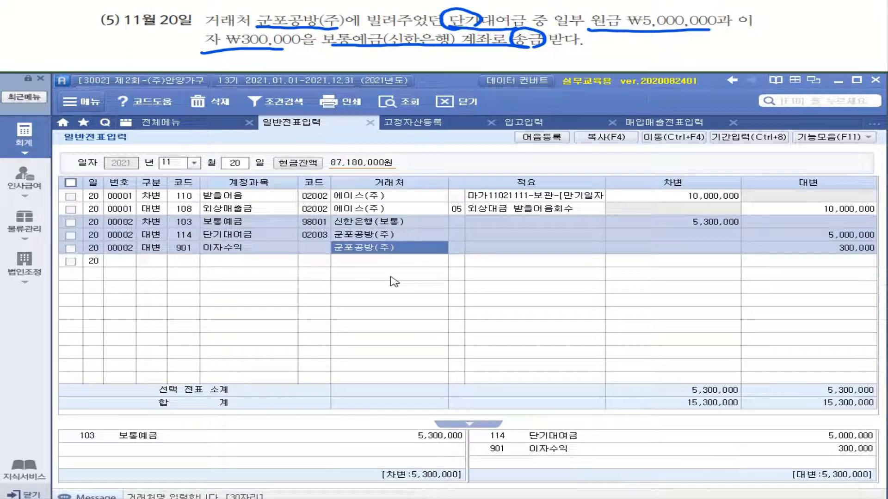
{"action": "left_click", "coordinate": [405, 253]}
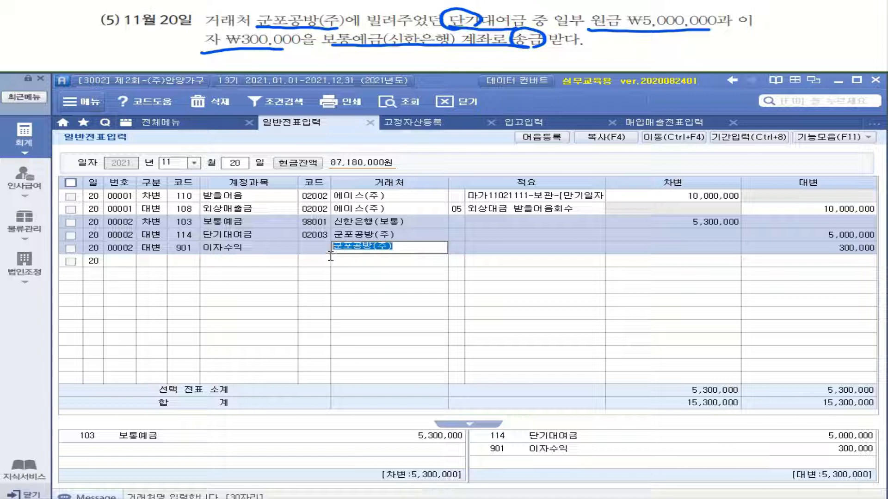
{"action": "key", "text": "BackSpace"}
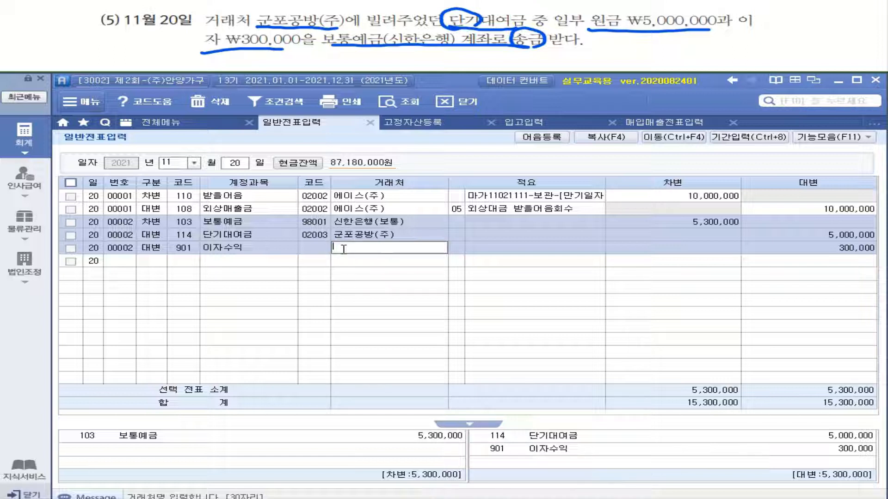
{"action": "key", "text": "Return"}
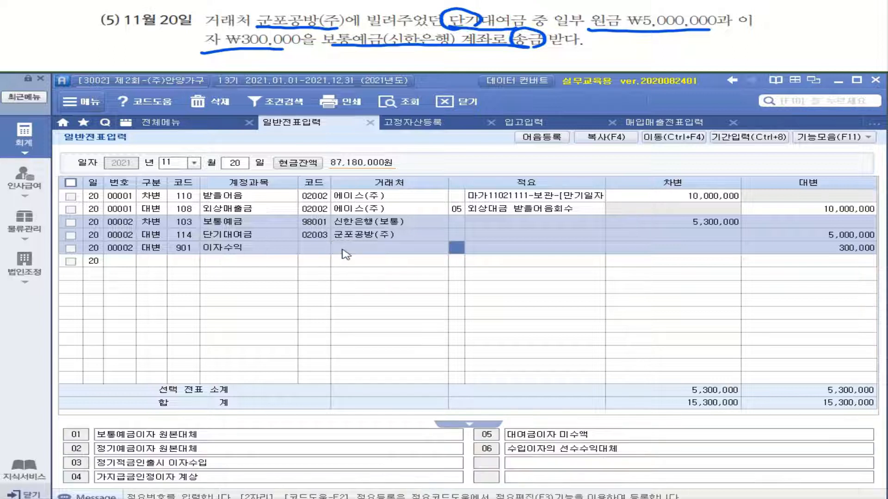
{"action": "left_click", "coordinate": [316, 223]}
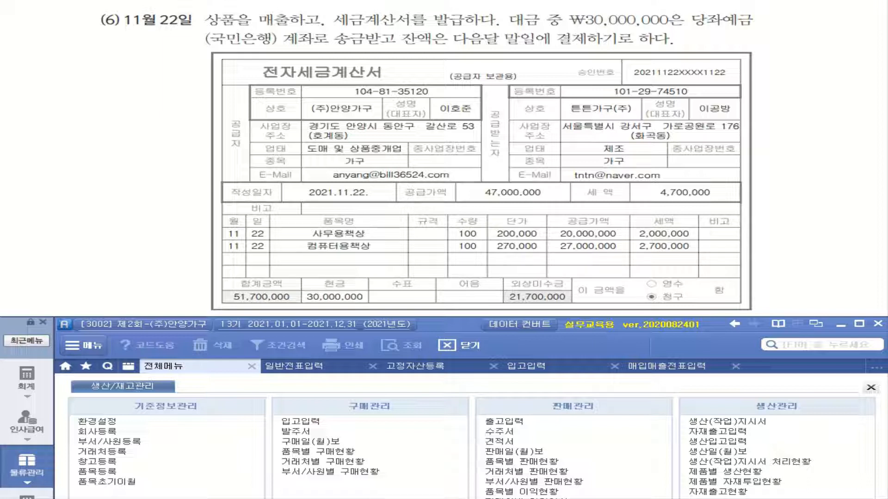
Examine the November 22 sales tax invoice for its parties, date, amounts, items and the split between 당좌예금 and 외상
{"action": "mouse_move", "coordinate": [280, 26]}
{"action": "left_mouse_down"}
{"action": "mouse_move", "coordinate": [255, 16]}
{"action": "mouse_move", "coordinate": [279, 28]}
{"action": "left_mouse_up"}
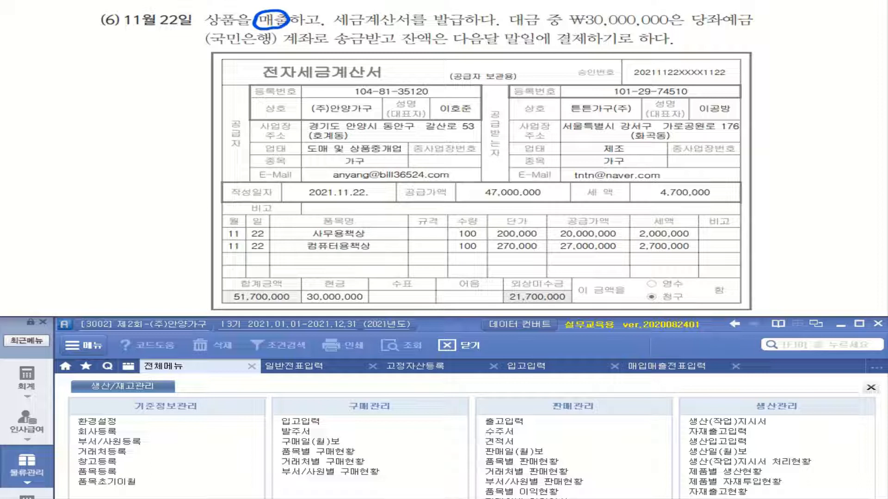
{"action": "mouse_move", "coordinate": [290, 84]}
{"action": "left_mouse_down"}
{"action": "mouse_move", "coordinate": [279, 56]}
{"action": "mouse_move", "coordinate": [289, 83]}
{"action": "mouse_move", "coordinate": [387, 82]}
{"action": "left_mouse_up"}
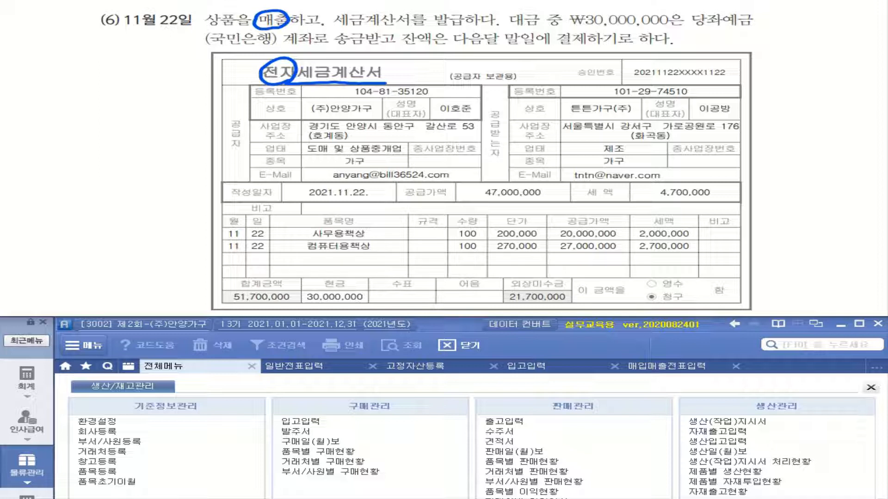
{"action": "left_click_drag", "start_coordinate": [564, 31], "coordinate": [753, 28]}
{"action": "left_click_drag", "start_coordinate": [206, 47], "coordinate": [298, 42]}
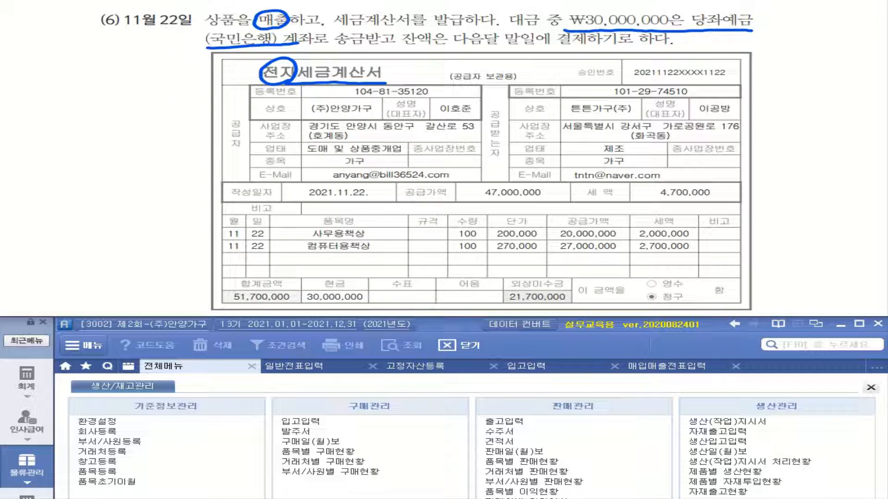
{"action": "mouse_move", "coordinate": [451, 47]}
{"action": "left_mouse_down"}
{"action": "mouse_move", "coordinate": [788, 46]}
{"action": "mouse_move", "coordinate": [803, 54]}
{"action": "mouse_move", "coordinate": [798, 67]}
{"action": "left_mouse_up"}
{"action": "mouse_move", "coordinate": [803, 52]}
{"action": "left_mouse_down"}
{"action": "mouse_move", "coordinate": [823, 45]}
{"action": "mouse_move", "coordinate": [808, 57]}
{"action": "left_mouse_up"}
{"action": "left_click_drag", "start_coordinate": [814, 50], "coordinate": [822, 55]}
{"action": "mouse_move", "coordinate": [829, 44]}
{"action": "left_mouse_down"}
{"action": "mouse_move", "coordinate": [829, 54]}
{"action": "mouse_move", "coordinate": [838, 47]}
{"action": "left_mouse_up"}
{"action": "mouse_move", "coordinate": [816, 59]}
{"action": "left_mouse_down"}
{"action": "mouse_move", "coordinate": [809, 66]}
{"action": "mouse_move", "coordinate": [816, 59]}
{"action": "left_mouse_up"}
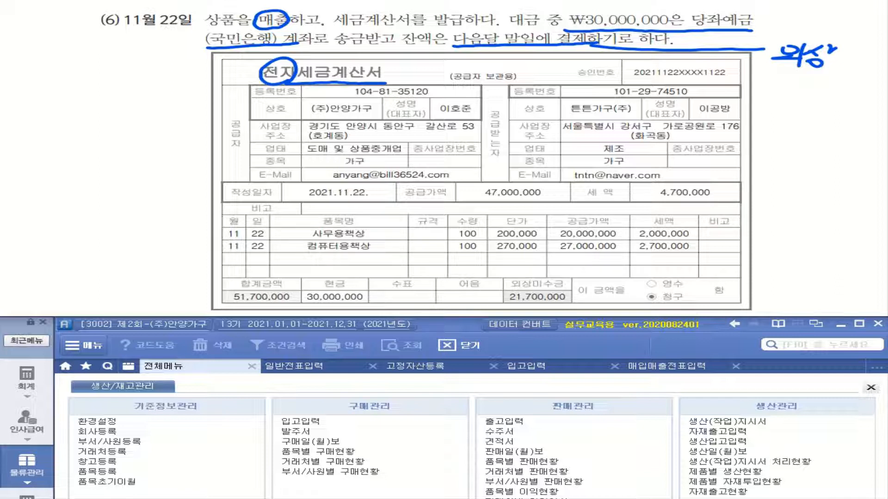
{"action": "mouse_move", "coordinate": [240, 156]}
{"action": "left_mouse_down"}
{"action": "mouse_move", "coordinate": [235, 114]}
{"action": "mouse_move", "coordinate": [234, 156]}
{"action": "left_mouse_up"}
{"action": "left_click_drag", "start_coordinate": [301, 115], "coordinate": [342, 112]}
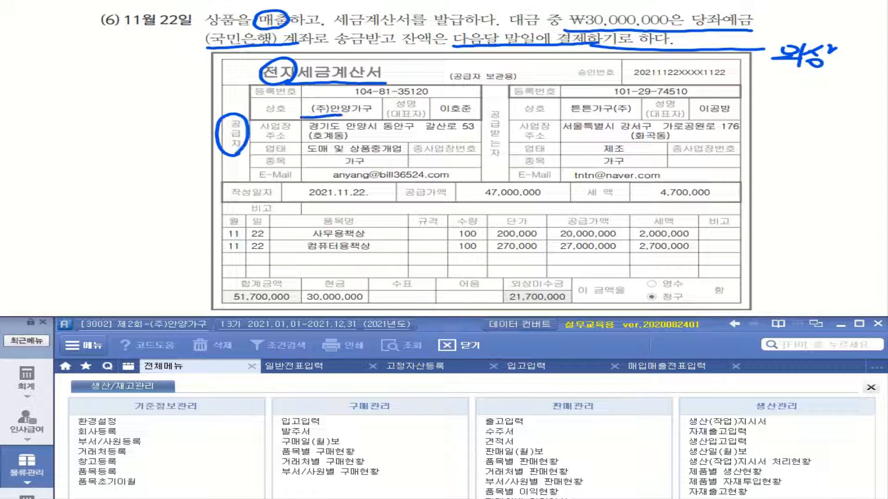
{"action": "mouse_move", "coordinate": [563, 119]}
{"action": "left_mouse_down"}
{"action": "mouse_move", "coordinate": [631, 116]}
{"action": "mouse_move", "coordinate": [763, 131]}
{"action": "left_mouse_up"}
{"action": "mouse_move", "coordinate": [773, 124]}
{"action": "left_mouse_down"}
{"action": "mouse_move", "coordinate": [782, 122]}
{"action": "mouse_move", "coordinate": [782, 134]}
{"action": "left_mouse_up"}
{"action": "left_click_drag", "start_coordinate": [788, 118], "coordinate": [803, 127]}
{"action": "left_click_drag", "start_coordinate": [805, 119], "coordinate": [813, 131]}
{"action": "mouse_move", "coordinate": [827, 112]}
{"action": "left_mouse_down"}
{"action": "mouse_move", "coordinate": [834, 114]}
{"action": "mouse_move", "coordinate": [823, 131]}
{"action": "left_mouse_up"}
{"action": "left_click_drag", "start_coordinate": [829, 125], "coordinate": [842, 134]}
{"action": "left_click_drag", "start_coordinate": [295, 201], "coordinate": [369, 200]}
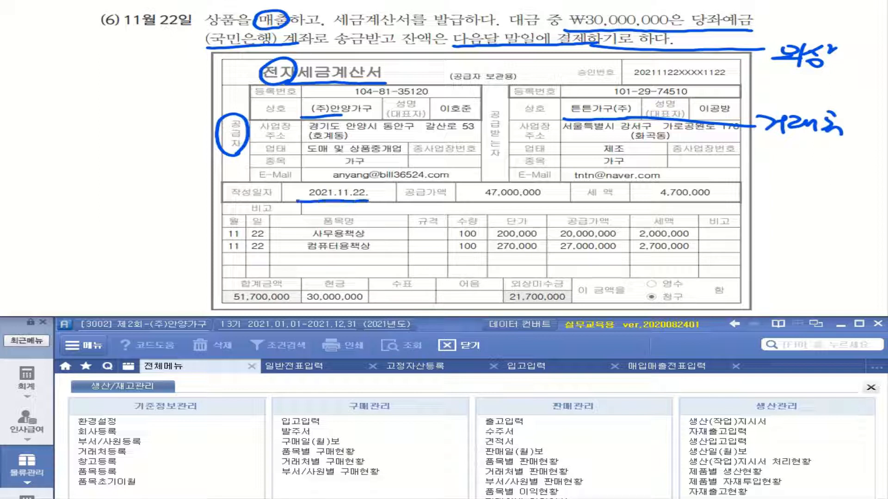
{"action": "left_click_drag", "start_coordinate": [479, 200], "coordinate": [537, 201]}
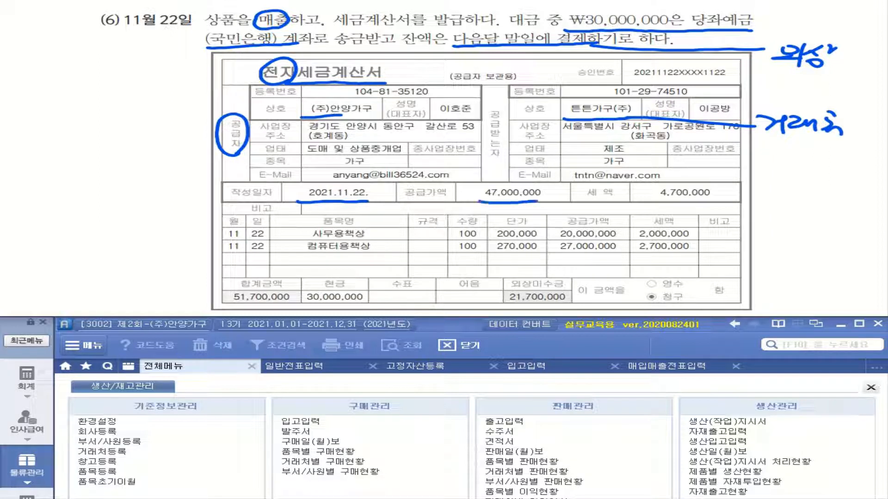
{"action": "left_click_drag", "start_coordinate": [651, 201], "coordinate": [716, 200]}
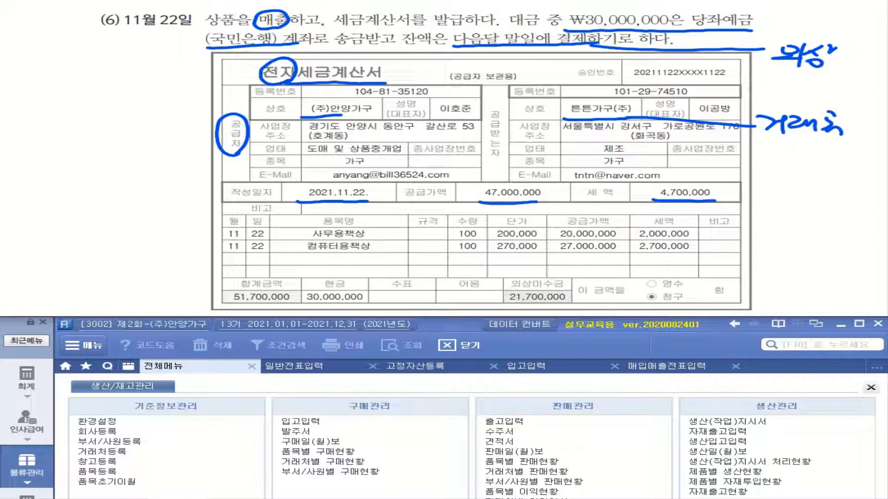
{"action": "mouse_move", "coordinate": [377, 229]}
{"action": "left_mouse_down"}
{"action": "mouse_move", "coordinate": [392, 225]}
{"action": "mouse_move", "coordinate": [398, 241]}
{"action": "left_mouse_up"}
{"action": "mouse_move", "coordinate": [292, 294]}
{"action": "left_mouse_down"}
{"action": "mouse_move", "coordinate": [303, 306]}
{"action": "mouse_move", "coordinate": [368, 301]}
{"action": "mouse_move", "coordinate": [307, 284]}
{"action": "mouse_move", "coordinate": [292, 295]}
{"action": "mouse_move", "coordinate": [160, 276]}
{"action": "left_mouse_up"}
{"action": "mouse_move", "coordinate": [17, 254]}
{"action": "left_mouse_down"}
{"action": "mouse_move", "coordinate": [39, 250]}
{"action": "mouse_move", "coordinate": [14, 266]}
{"action": "mouse_move", "coordinate": [22, 273]}
{"action": "mouse_move", "coordinate": [54, 252]}
{"action": "mouse_move", "coordinate": [70, 267]}
{"action": "mouse_move", "coordinate": [91, 252]}
{"action": "mouse_move", "coordinate": [97, 262]}
{"action": "left_mouse_up"}
{"action": "left_click_drag", "start_coordinate": [106, 245], "coordinate": [117, 252]}
{"action": "mouse_move", "coordinate": [99, 253]}
{"action": "left_mouse_down"}
{"action": "mouse_move", "coordinate": [126, 251]}
{"action": "mouse_move", "coordinate": [103, 269]}
{"action": "left_mouse_up"}
{"action": "left_click_drag", "start_coordinate": [105, 259], "coordinate": [124, 267]}
{"action": "mouse_move", "coordinate": [499, 305]}
{"action": "left_mouse_down"}
{"action": "mouse_move", "coordinate": [510, 307]}
{"action": "mouse_move", "coordinate": [548, 276]}
{"action": "mouse_move", "coordinate": [506, 281]}
{"action": "left_mouse_up"}
{"action": "left_click_drag", "start_coordinate": [575, 285], "coordinate": [768, 263]}
{"action": "mouse_move", "coordinate": [748, 273]}
{"action": "left_mouse_down"}
{"action": "mouse_move", "coordinate": [780, 275]}
{"action": "mouse_move", "coordinate": [805, 262]}
{"action": "left_mouse_up"}
{"action": "left_click_drag", "start_coordinate": [788, 268], "coordinate": [828, 268]}
{"action": "mouse_move", "coordinate": [832, 255]}
{"action": "left_mouse_down"}
{"action": "mouse_move", "coordinate": [837, 269]}
{"action": "mouse_move", "coordinate": [842, 252]}
{"action": "left_mouse_up"}
{"action": "mouse_move", "coordinate": [837, 256]}
{"action": "left_mouse_down"}
{"action": "mouse_move", "coordinate": [853, 254]}
{"action": "mouse_move", "coordinate": [856, 262]}
{"action": "left_mouse_up"}
{"action": "left_click_drag", "start_coordinate": [837, 264], "coordinate": [851, 271]}
{"action": "left_click_drag", "start_coordinate": [799, 280], "coordinate": [827, 283]}
{"action": "left_click_drag", "start_coordinate": [800, 289], "coordinate": [802, 296]}
{"action": "left_click_drag", "start_coordinate": [802, 289], "coordinate": [818, 297]}
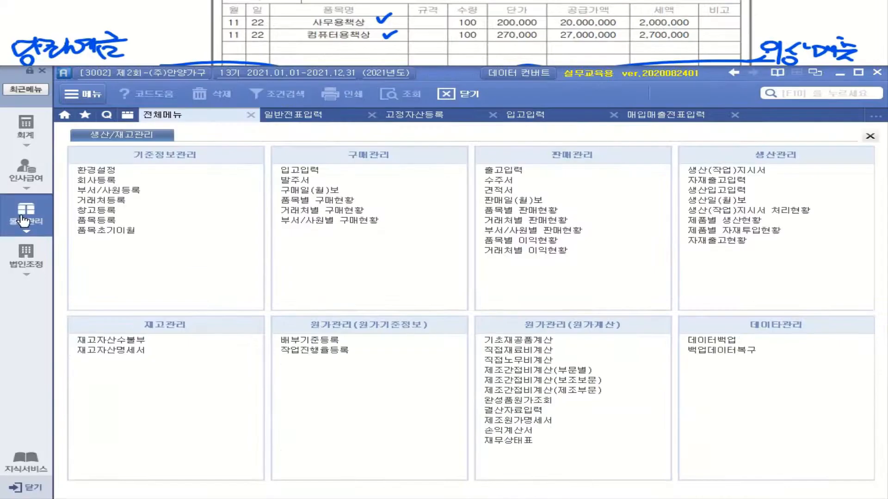
Open the 출고입력 screen under 물류관리 and set its date to November 22
{"action": "left_click", "coordinate": [23, 468]}
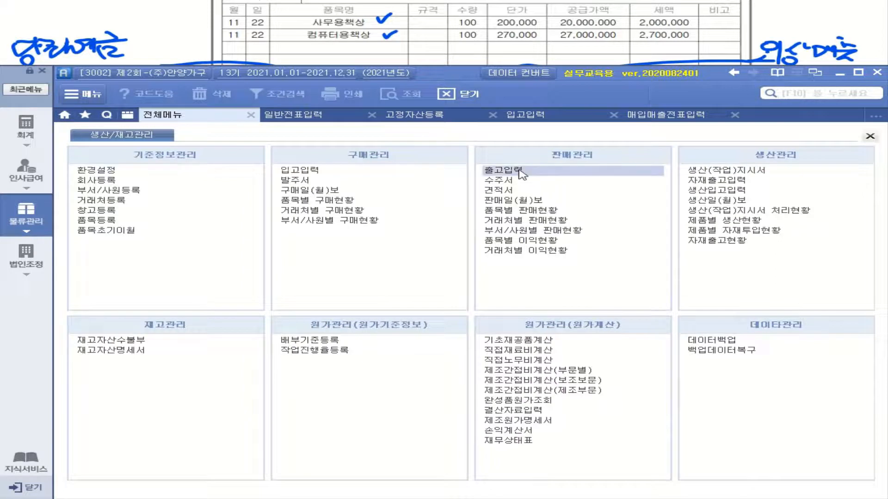
{"action": "left_click", "coordinate": [501, 170]}
{"action": "left_click", "coordinate": [194, 153]}
{"action": "type", "text": "11"}
{"action": "key", "text": "Return"}
{"action": "type", "text": "2"}
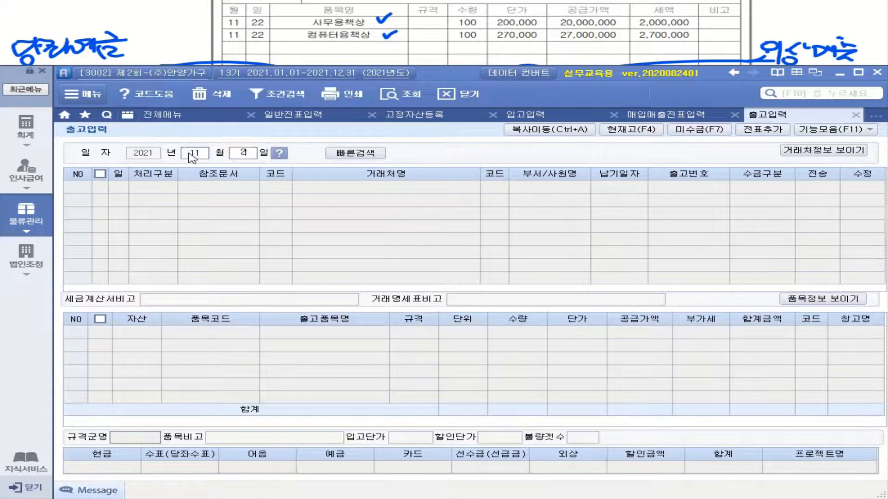
{"action": "type", "text": "2"}
{"action": "key", "text": "Return"}
Start a shipment entry with processing type 건별과세 for the trading partner 튼튼가구(주)
{"action": "left_click", "coordinate": [217, 185]}
{"action": "left_click", "coordinate": [254, 185]}
{"action": "left_click", "coordinate": [282, 186]}
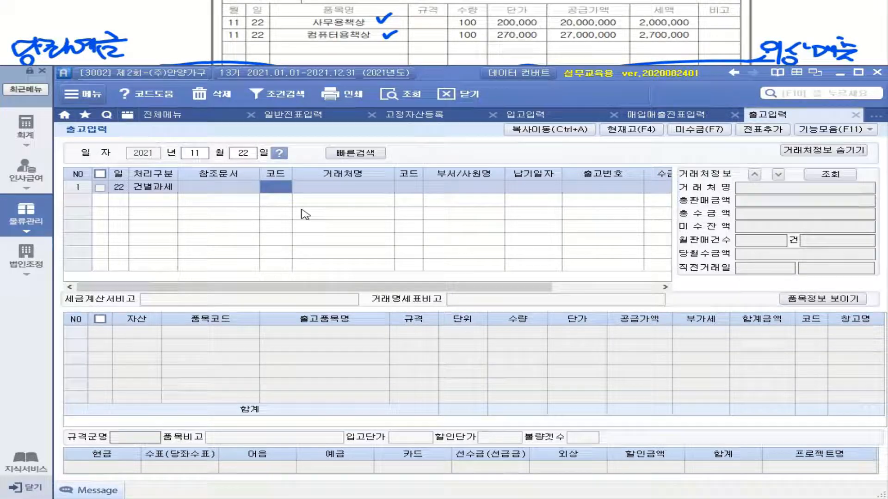
{"action": "left_click", "coordinate": [279, 192]}
{"action": "type", "text": "튼튼"}
{"action": "key", "text": "Return"}
{"action": "left_click", "coordinate": [279, 192]}
{"action": "type", "text": "튼튼"}
{"action": "key", "text": "Return"}
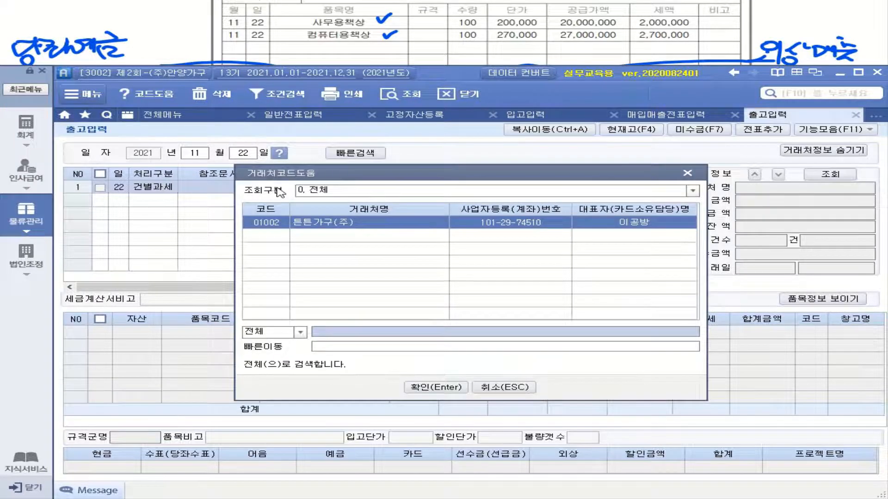
{"action": "key", "text": "Return"}
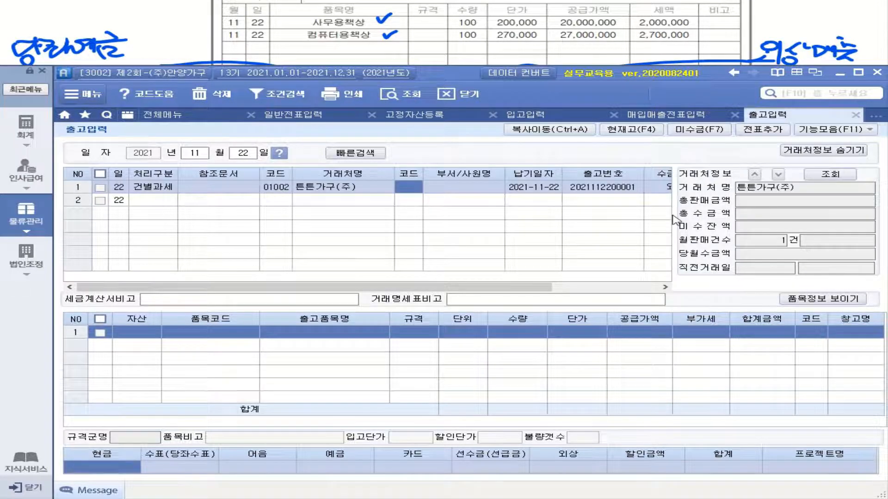
Hide the trading partner information and set the shipment's 수금구분 to 혼합
{"action": "left_click", "coordinate": [829, 160]}
{"action": "left_click", "coordinate": [760, 192]}
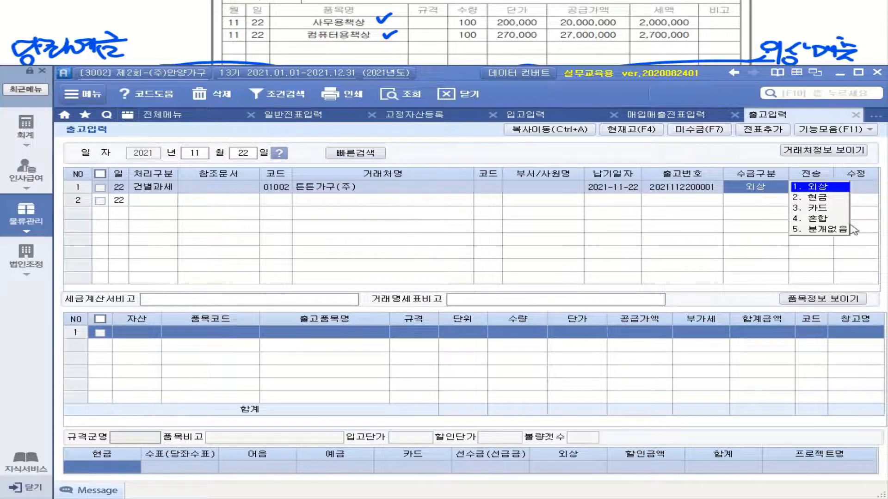
{"action": "left_click", "coordinate": [812, 224]}
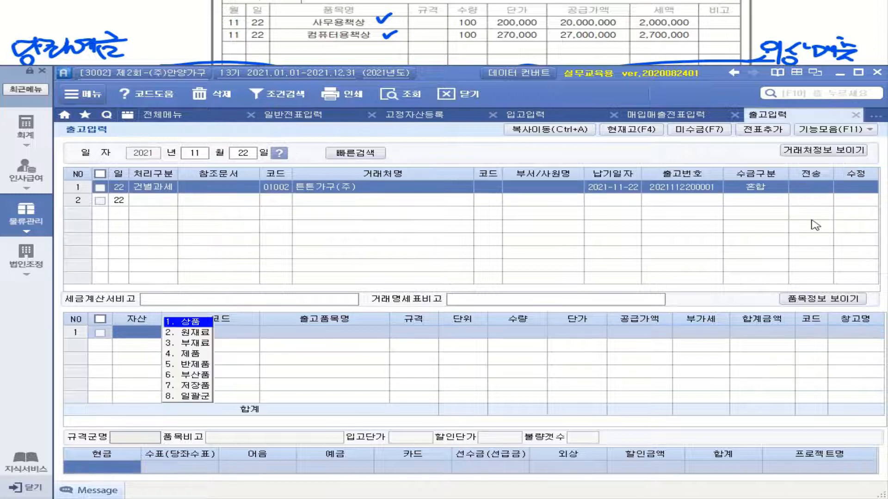
Add the 상품 item 3001 사무용책상 to the shipment with quantity 100 and unit price 200,000
{"action": "left_click", "coordinate": [195, 322]}
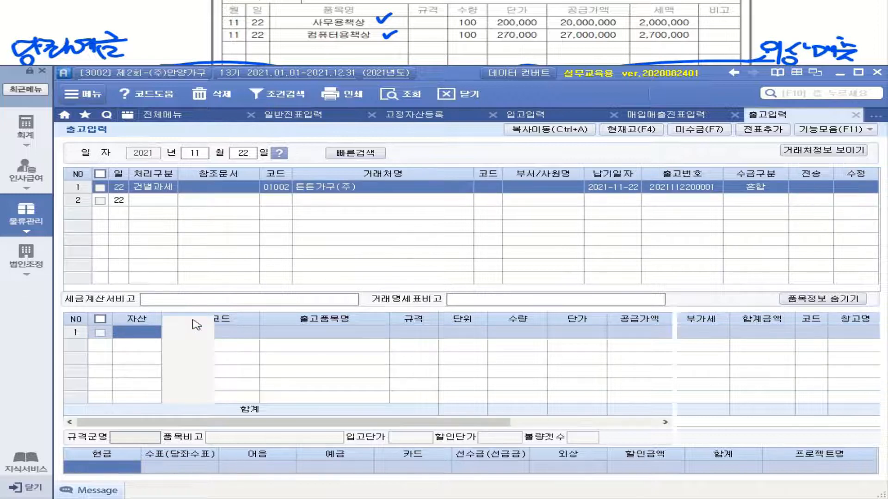
{"action": "double_click", "coordinate": [225, 337]}
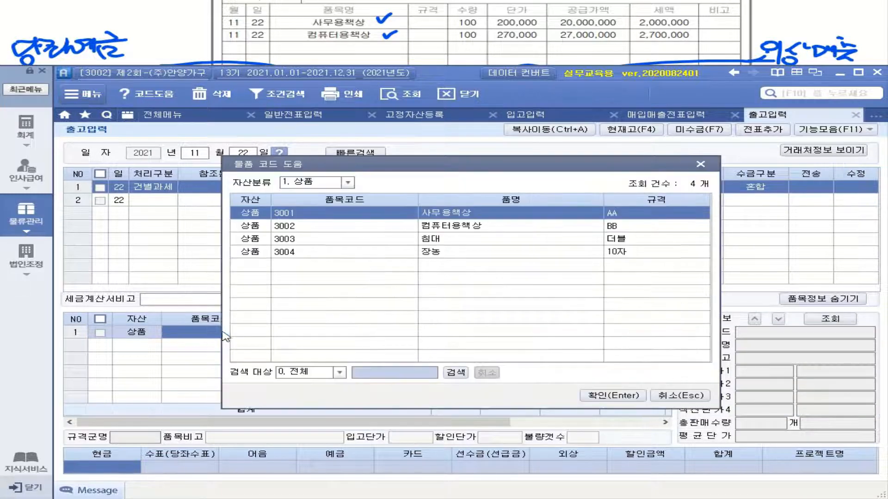
{"action": "double_click", "coordinate": [449, 214]}
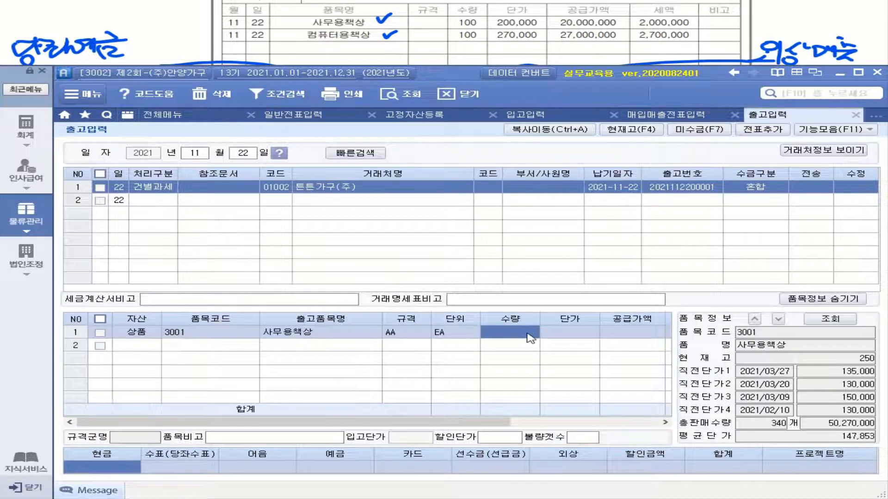
{"action": "type", "text": "100"}
{"action": "key", "text": "Return"}
{"action": "type", "text": "2"}
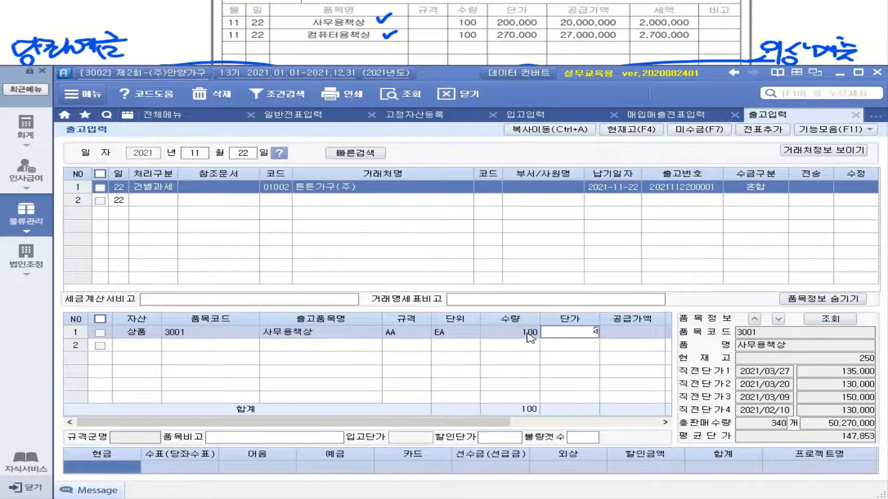
{"action": "type", "text": "00,000"}
{"action": "key", "text": "Return"}
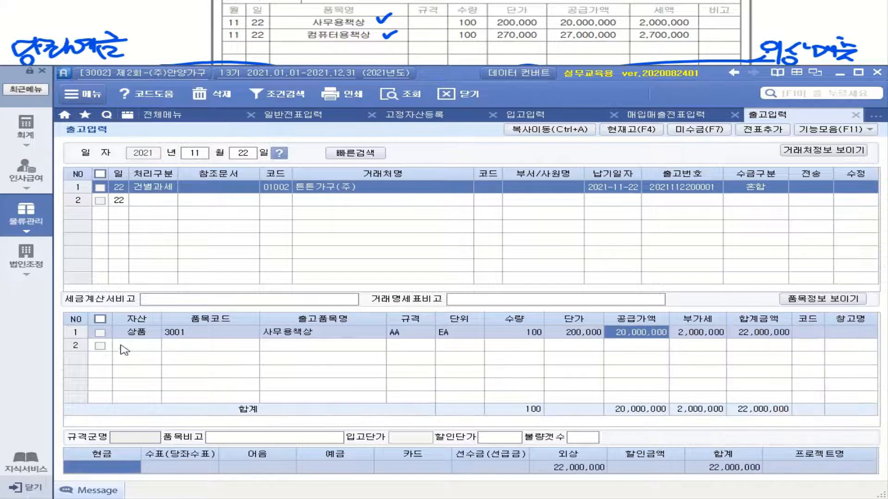
Add the 상품 item 3002 컴퓨터용책상 to the shipment with quantity 100 and unit price 270,000
{"action": "left_click", "coordinate": [131, 354]}
{"action": "left_click", "coordinate": [192, 324]}
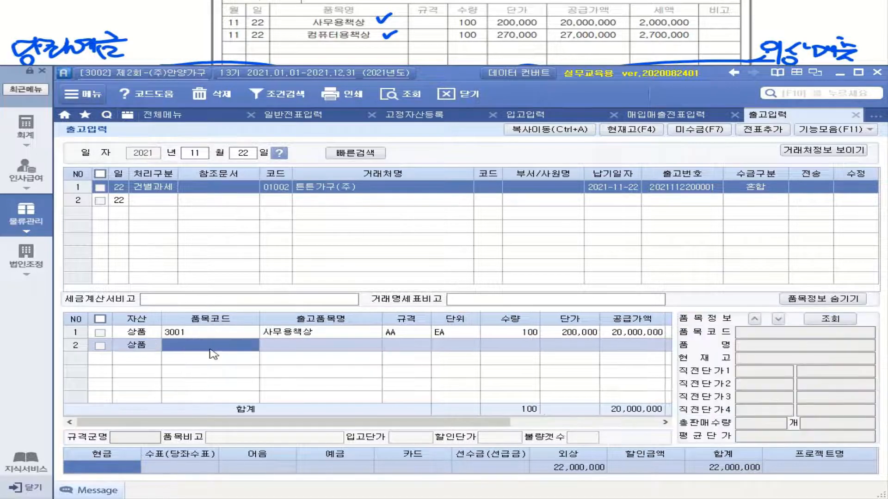
{"action": "double_click", "coordinate": [451, 226]}
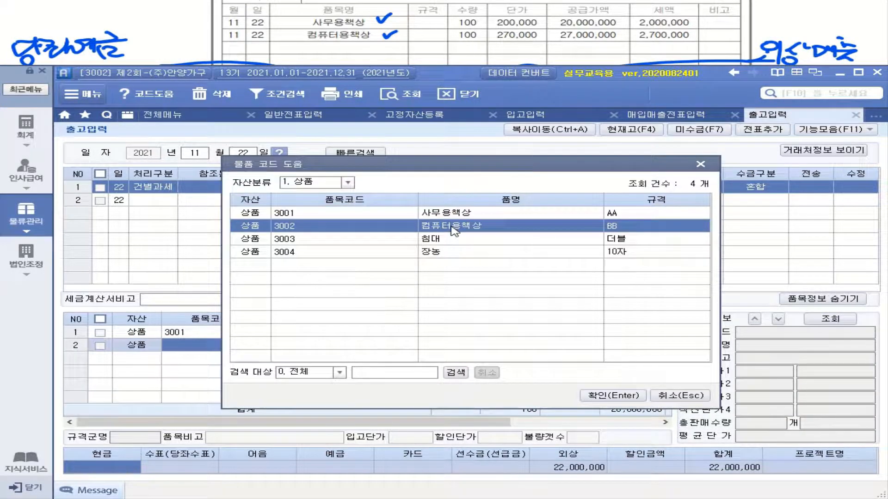
{"action": "type", "text": "100"}
{"action": "key", "text": "Return"}
{"action": "type", "text": "2700000"}
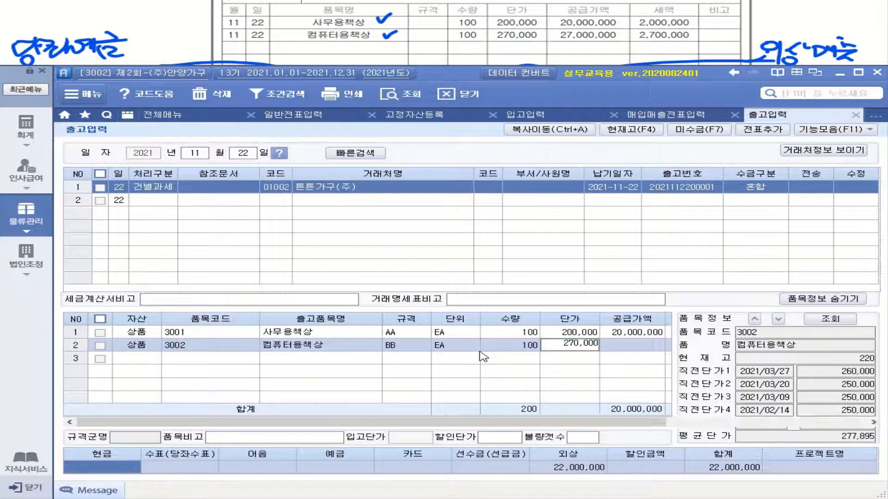
{"action": "key", "text": "Return"}
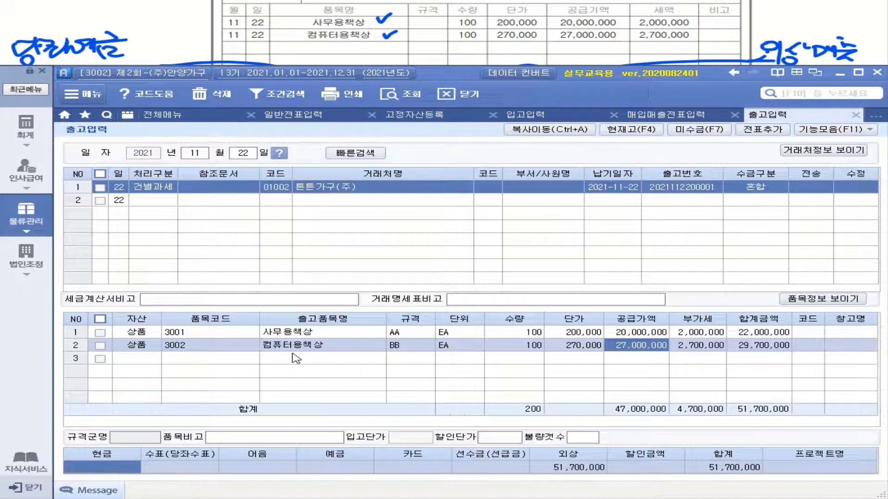
Allocate 30,000,000 of the shipment's settlement to 예금, with the remainder on 외상
{"action": "left_click", "coordinate": [344, 469]}
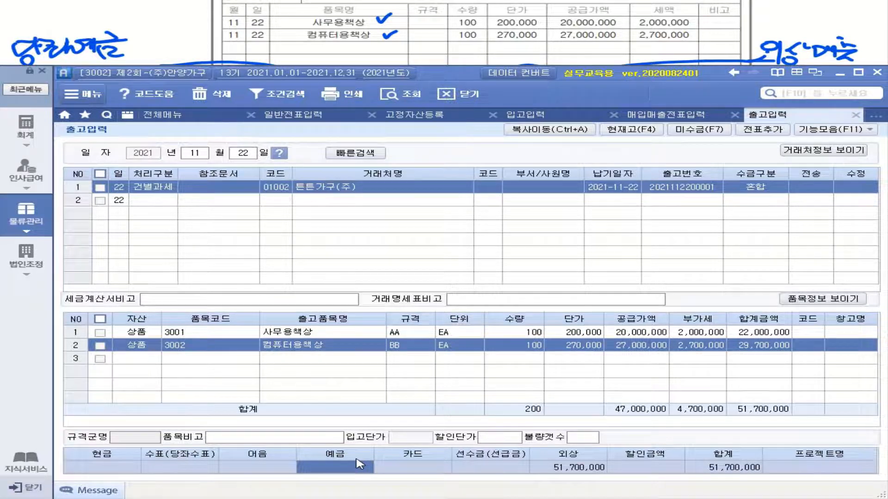
{"action": "type", "text": "30000000"}
{"action": "key", "text": "Return"}
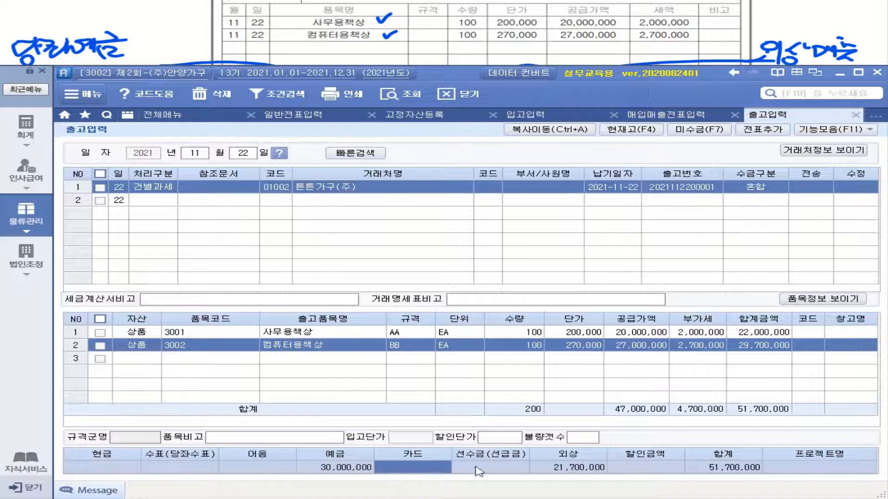
{"action": "left_click", "coordinate": [582, 469]}
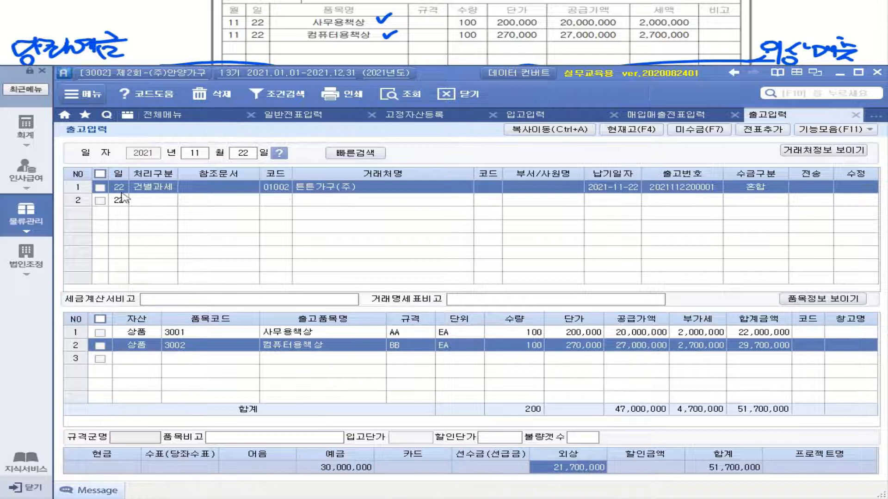
Add an accounting slip for the November 22 shipment to 튼튼가구(주) and transmit it
{"action": "left_click", "coordinate": [100, 187]}
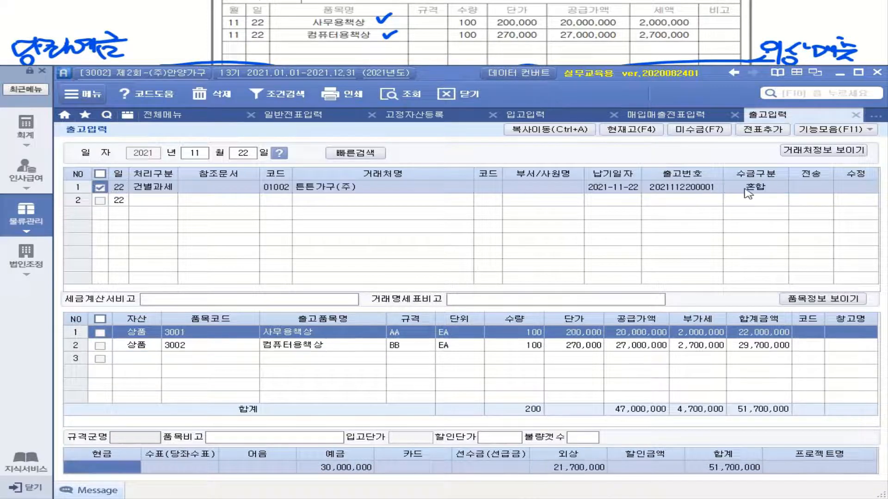
{"action": "left_click", "coordinate": [768, 131]}
{"action": "left_click", "coordinate": [516, 237]}
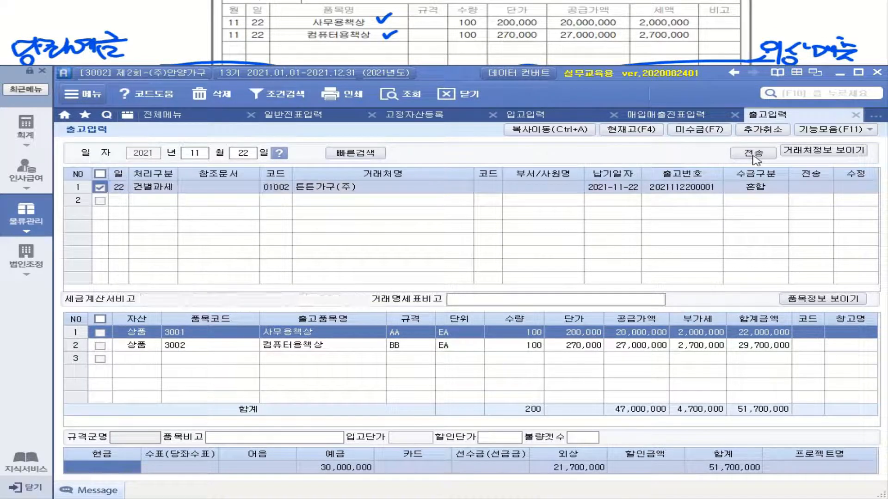
{"action": "left_click", "coordinate": [753, 153]}
{"action": "left_click", "coordinate": [522, 269]}
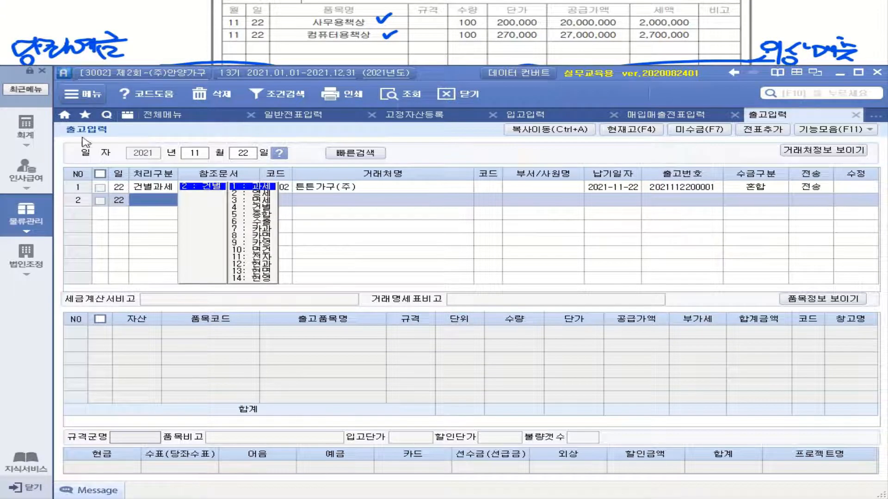
Bring up the November 22 entries in 매입매출전표입력 and set the 튼튼가구(주) sale's 전자세금 to 전자입력
{"action": "left_click", "coordinate": [26, 129]}
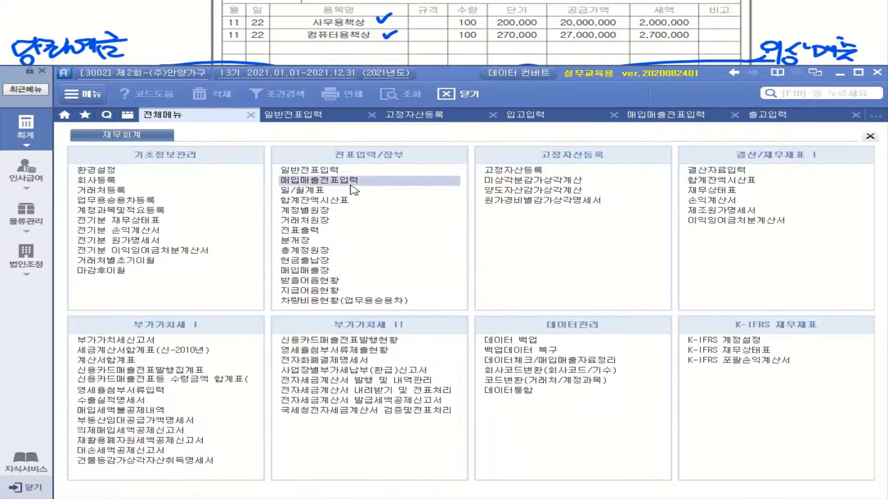
{"action": "left_click", "coordinate": [351, 185]}
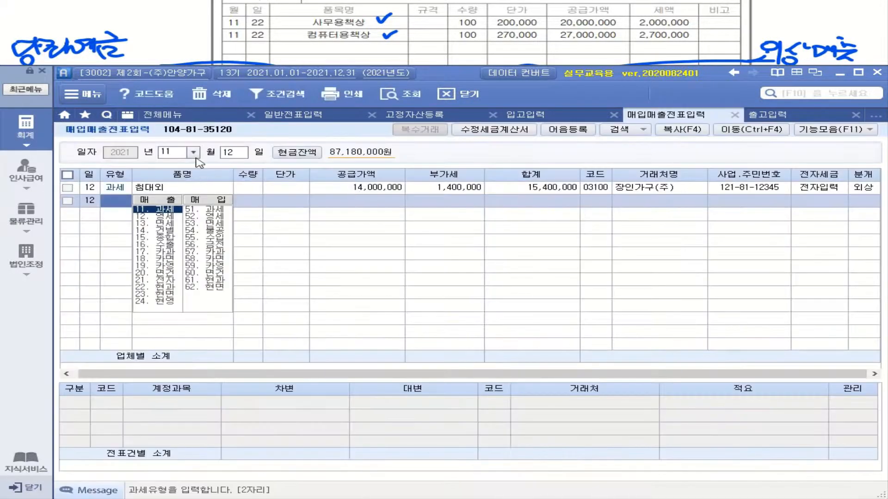
{"action": "left_click", "coordinate": [236, 154]}
{"action": "type", "text": "22"}
{"action": "key", "text": "Return"}
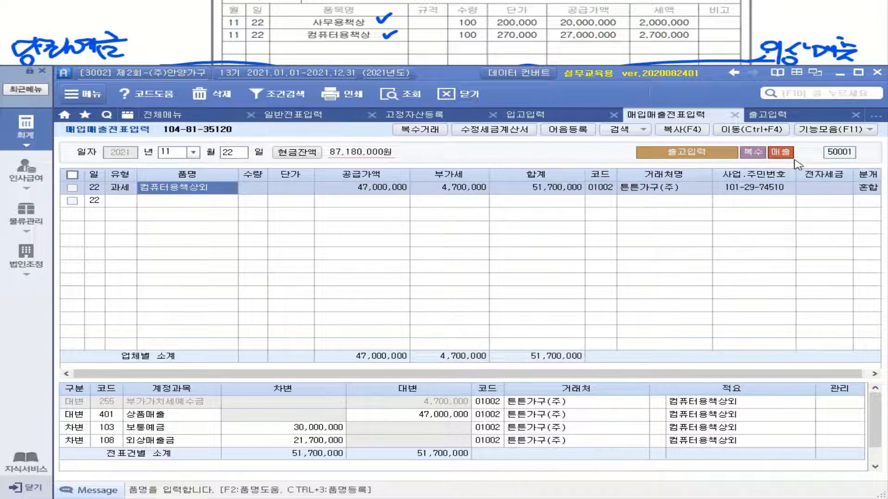
{"action": "left_click", "coordinate": [830, 191]}
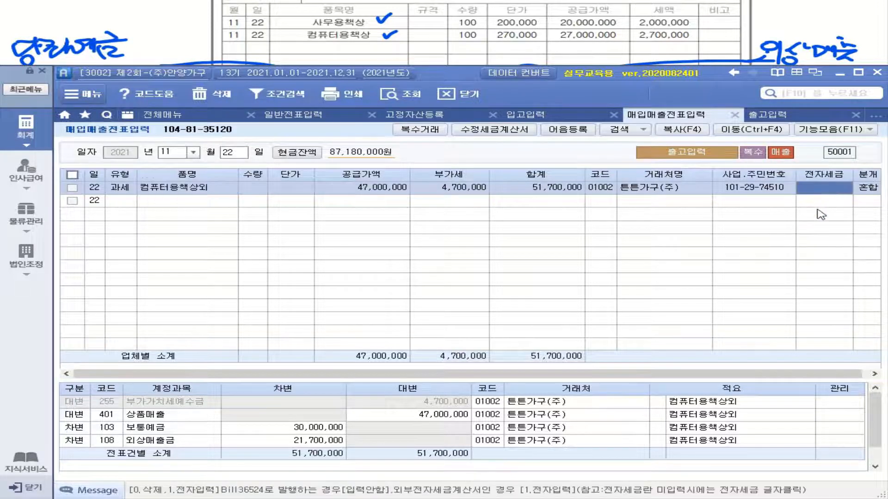
{"action": "type", "text": "1"}
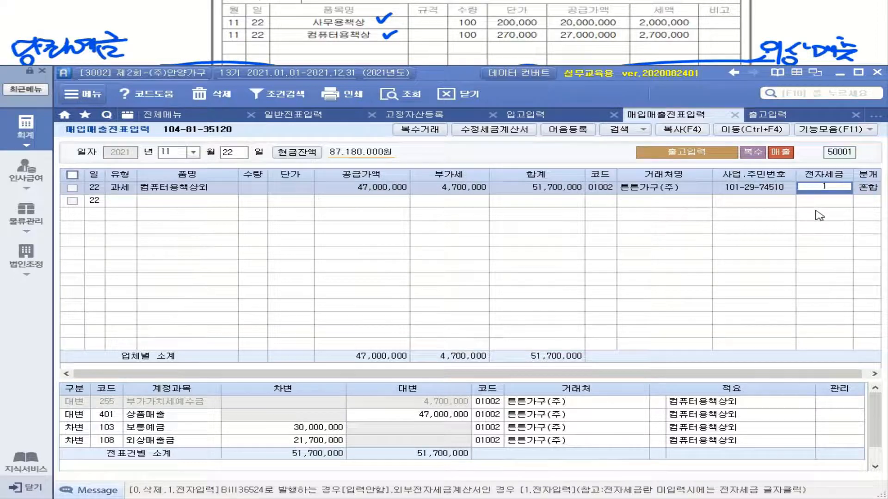
{"action": "key", "text": "Return"}
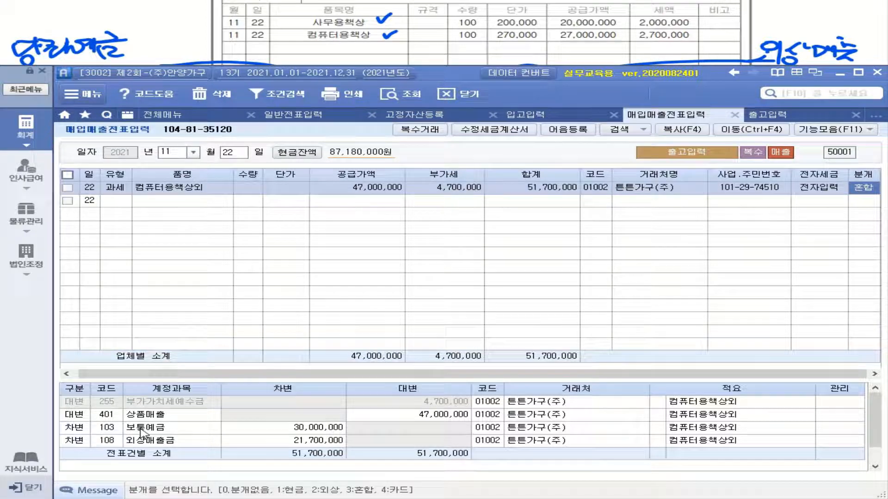
Change the sale's 보통예금 debit line to account 102 당좌예금 with 국민은행(당좌) as its trading partner
{"action": "left_click", "coordinate": [110, 428]}
{"action": "type", "text": "102"}
{"action": "key", "text": "Return"}
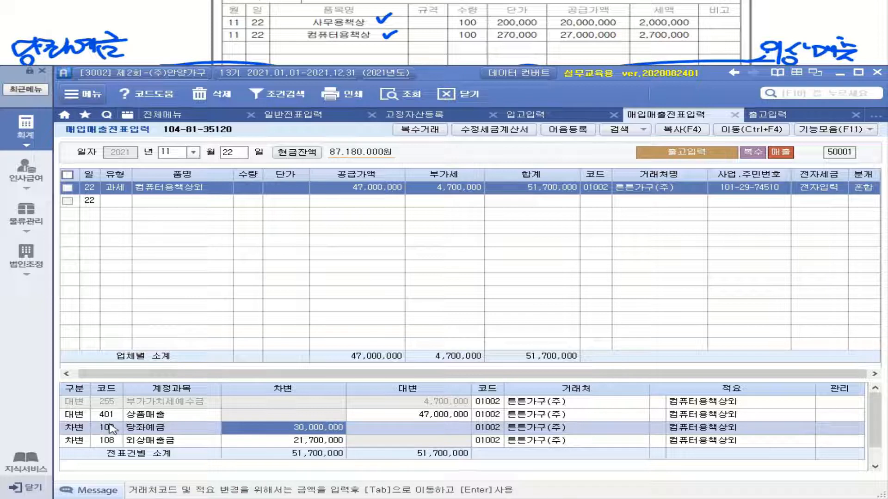
{"action": "left_click", "coordinate": [494, 428]}
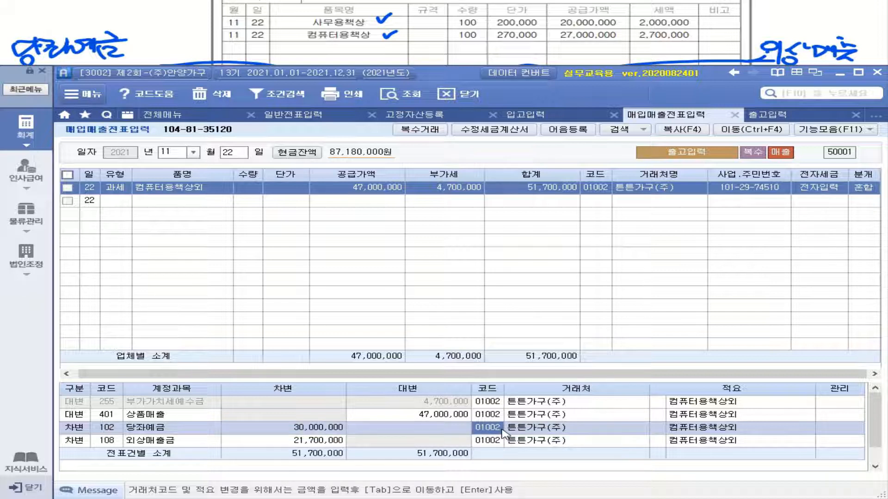
{"action": "type", "text": "국민"}
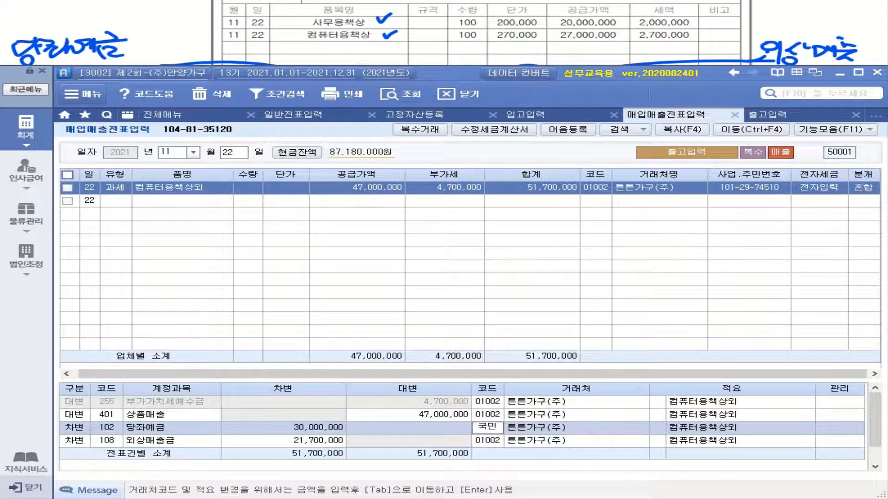
{"action": "key", "text": "Return"}
{"action": "double_click", "coordinate": [391, 223]}
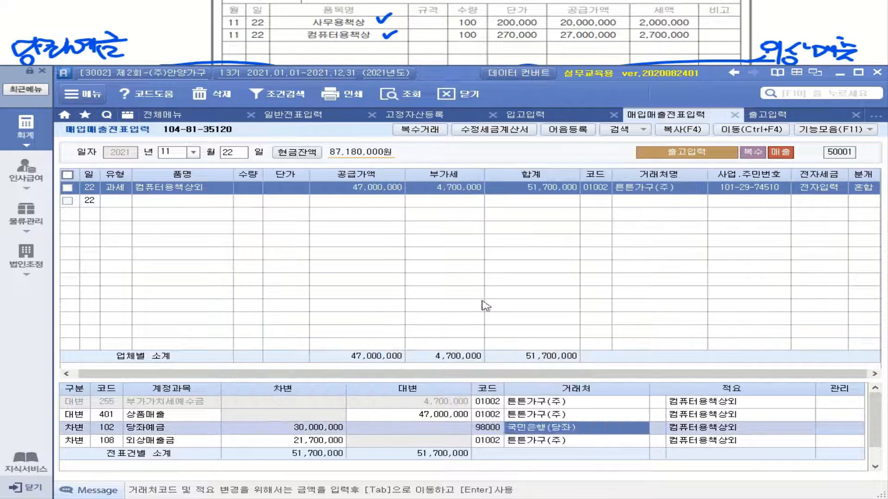
{"action": "left_click", "coordinate": [497, 441]}
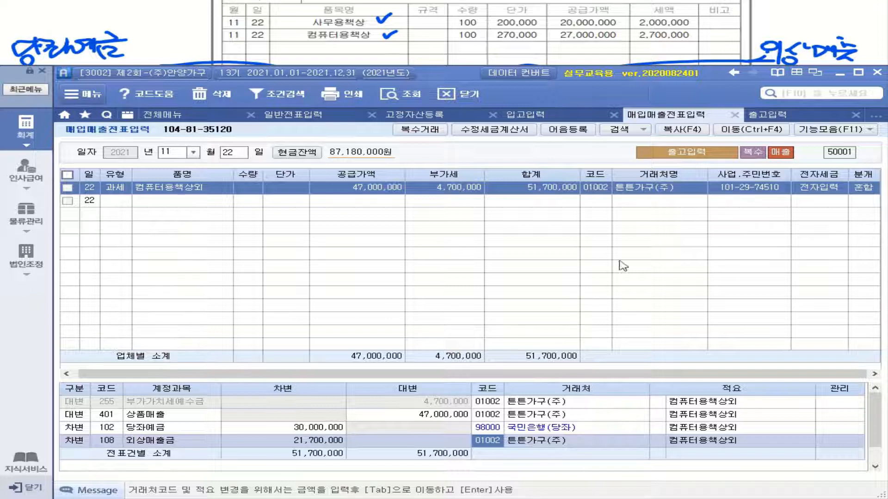
{"action": "left_click", "coordinate": [601, 190]}
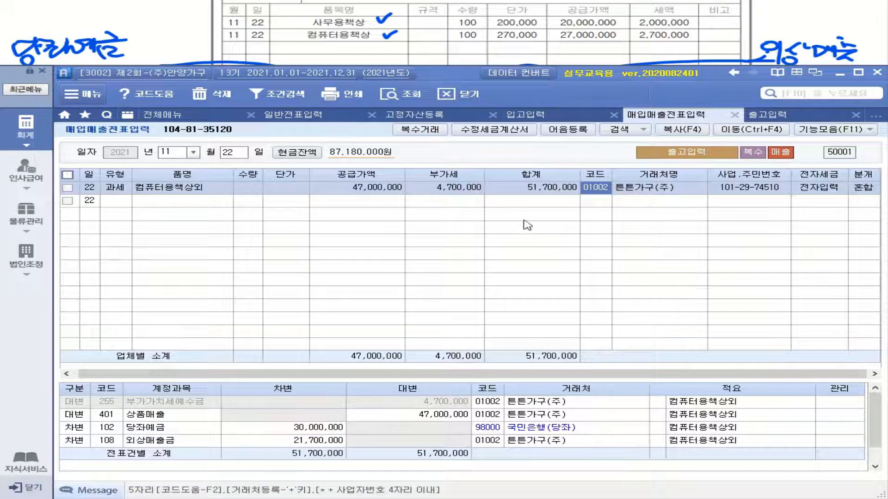
{"action": "left_click", "coordinate": [458, 190]}
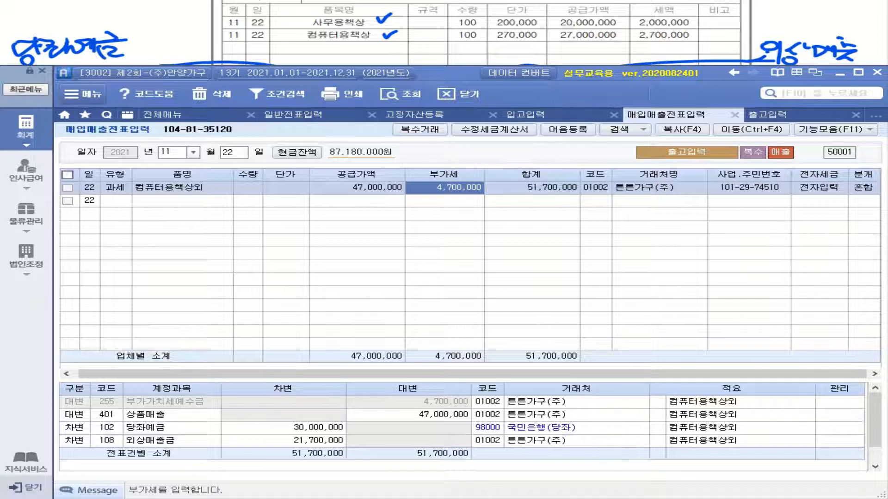
Annotate the November 25 transaction text: link 동사 to 에이스(주), underline 당좌수표 and 현금, and write 현금 beside the cheque
{"action": "key", "text": "Page_Down"}
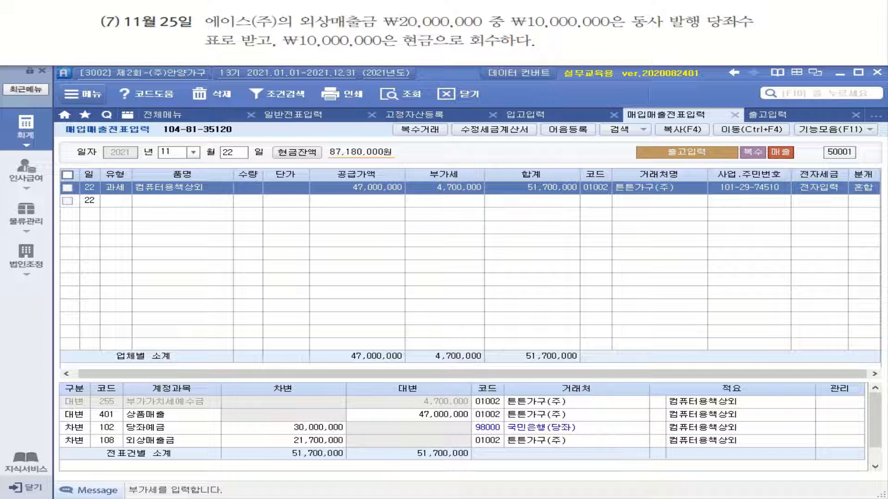
{"action": "mouse_move", "coordinate": [653, 33]}
{"action": "left_mouse_down"}
{"action": "mouse_move", "coordinate": [477, 13]}
{"action": "mouse_move", "coordinate": [231, 6]}
{"action": "mouse_move", "coordinate": [238, 18]}
{"action": "left_mouse_up"}
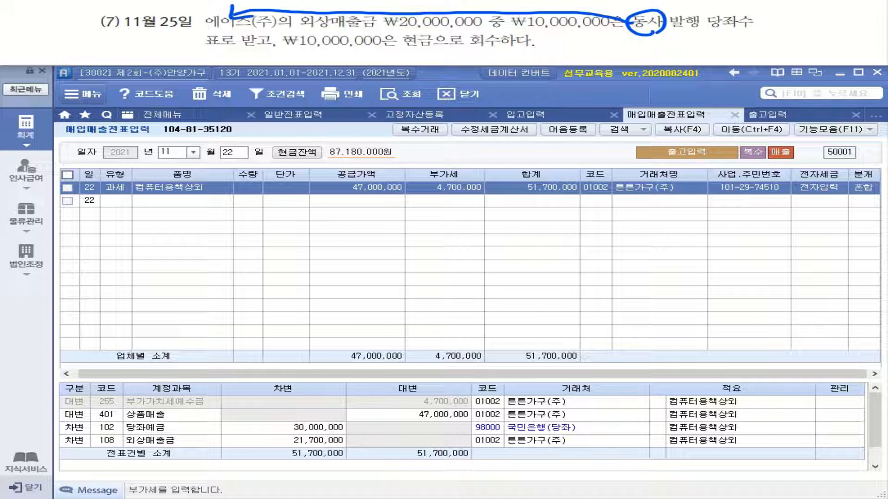
{"action": "left_click_drag", "start_coordinate": [714, 29], "coordinate": [745, 26]}
{"action": "left_click_drag", "start_coordinate": [196, 48], "coordinate": [212, 47]}
{"action": "left_click_drag", "start_coordinate": [770, 14], "coordinate": [778, 16]}
{"action": "left_click_drag", "start_coordinate": [762, 24], "coordinate": [782, 20]}
{"action": "mouse_move", "coordinate": [773, 25]}
{"action": "left_mouse_down"}
{"action": "mouse_move", "coordinate": [758, 35]}
{"action": "mouse_move", "coordinate": [791, 28]}
{"action": "left_mouse_up"}
{"action": "left_click_drag", "start_coordinate": [789, 24], "coordinate": [789, 43]}
{"action": "left_click_drag", "start_coordinate": [803, 17], "coordinate": [825, 23]}
{"action": "mouse_move", "coordinate": [809, 27]}
{"action": "left_mouse_down"}
{"action": "mouse_move", "coordinate": [793, 45]}
{"action": "mouse_move", "coordinate": [821, 45]}
{"action": "left_mouse_up"}
{"action": "mouse_move", "coordinate": [801, 44]}
{"action": "left_mouse_down"}
{"action": "mouse_move", "coordinate": [817, 42]}
{"action": "mouse_move", "coordinate": [810, 31]}
{"action": "left_mouse_up"}
{"action": "left_click_drag", "start_coordinate": [805, 33], "coordinate": [815, 41]}
{"action": "left_click_drag", "start_coordinate": [399, 50], "coordinate": [438, 50]}
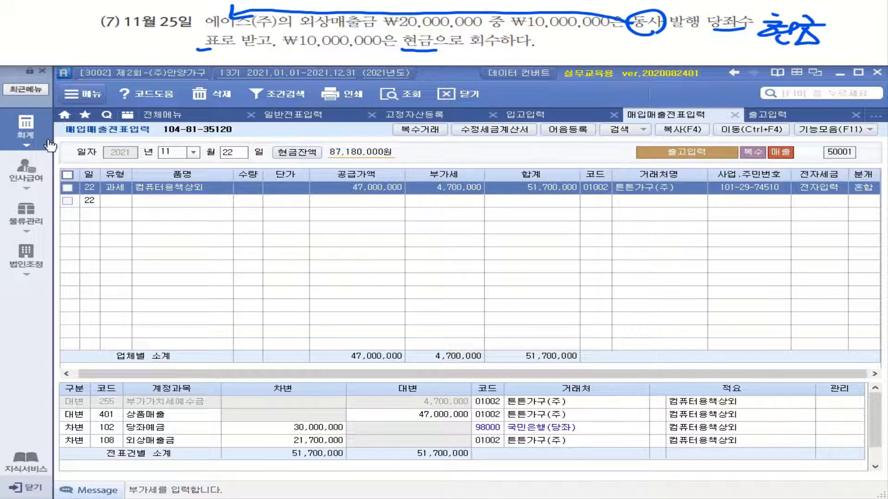
Start a 입금 line dated November 25 in 일반전표입력 with account 108 외상매출금
{"action": "left_click", "coordinate": [28, 131]}
{"action": "left_click", "coordinate": [316, 171]}
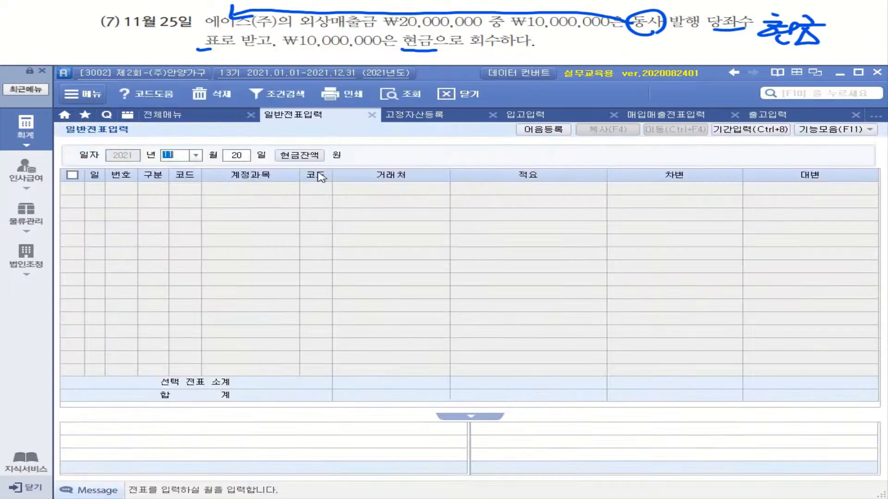
{"action": "type", "text": "25"}
{"action": "key", "text": "Return"}
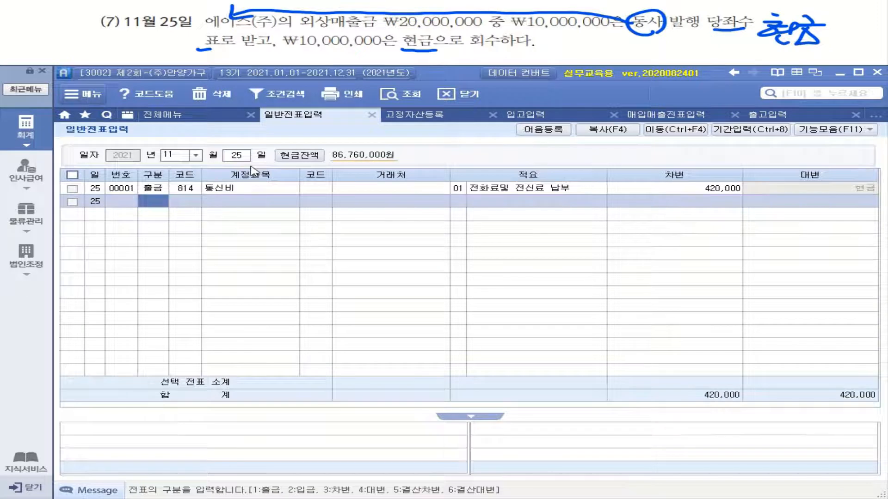
{"action": "type", "text": "2"}
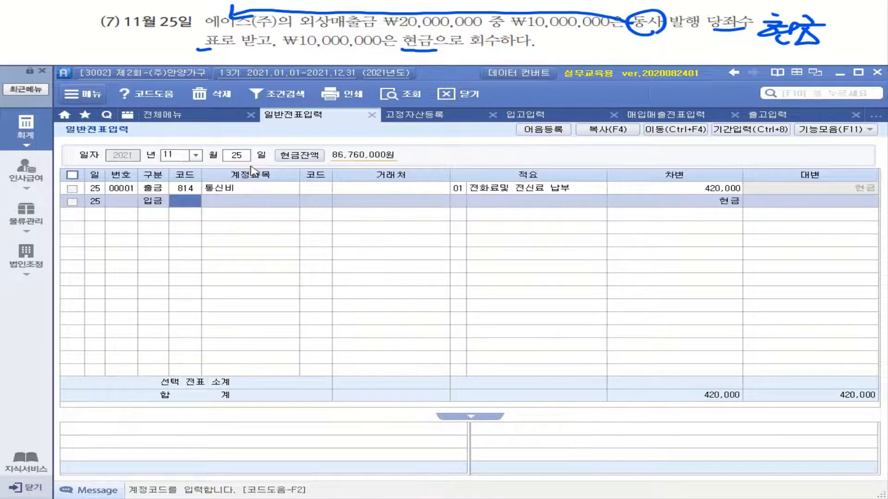
{"action": "type", "text": "ㅇㅚ상"}
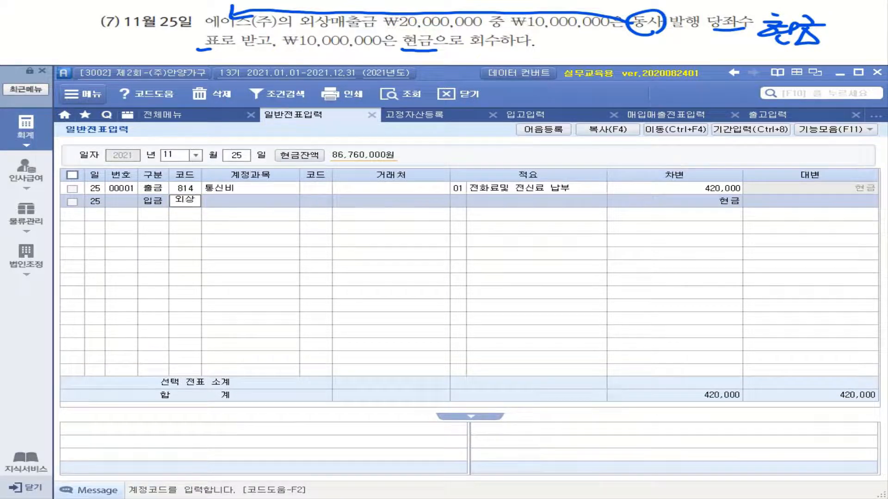
{"action": "key", "text": "Return"}
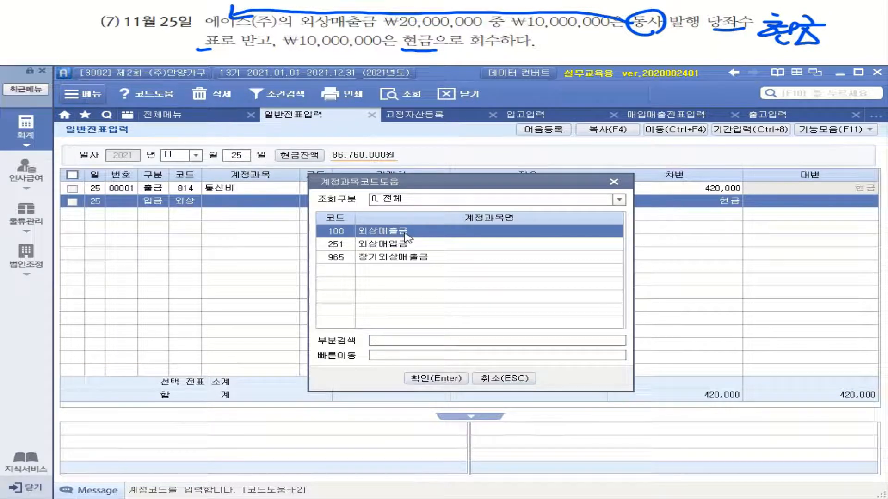
{"action": "key", "text": "Return"}
{"action": "type", "text": "에"}
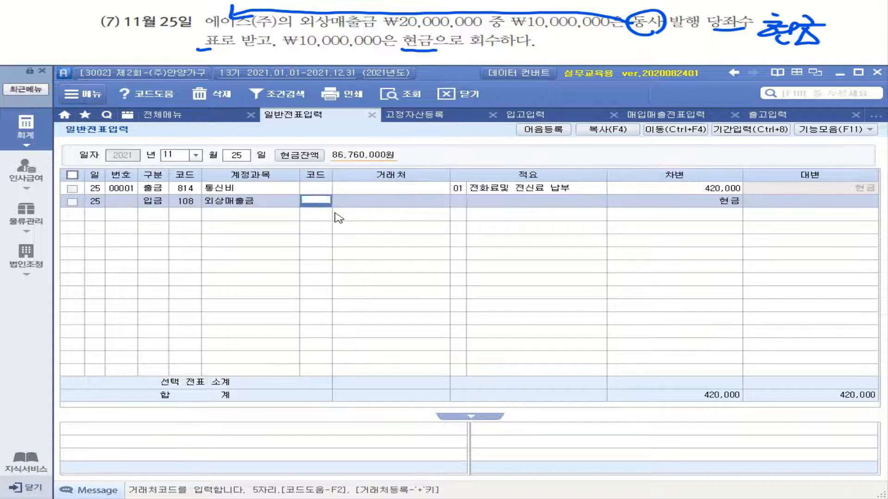
{"action": "type", "text": "이"}
{"action": "key", "text": "Return"}
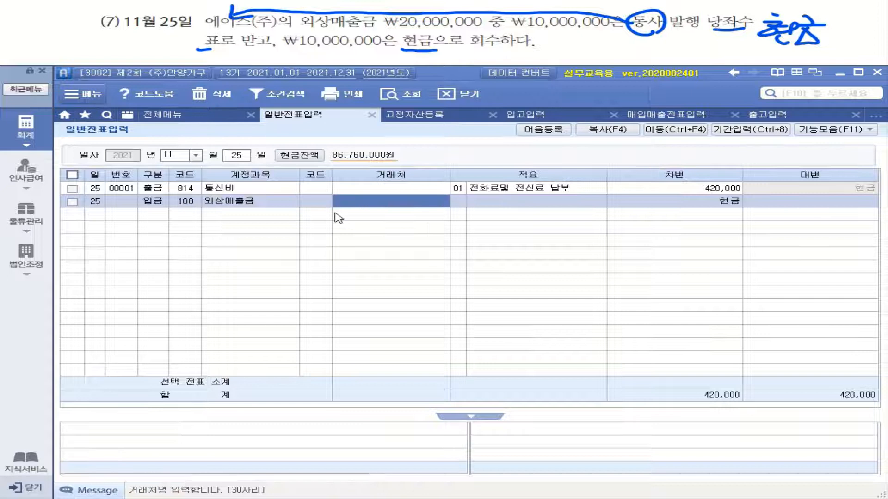
Complete the November 25 입금 line with 에이스(주) as trading partner and a credit amount of 20,000,000, leaving 적요 blank
{"action": "left_click", "coordinate": [323, 204]}
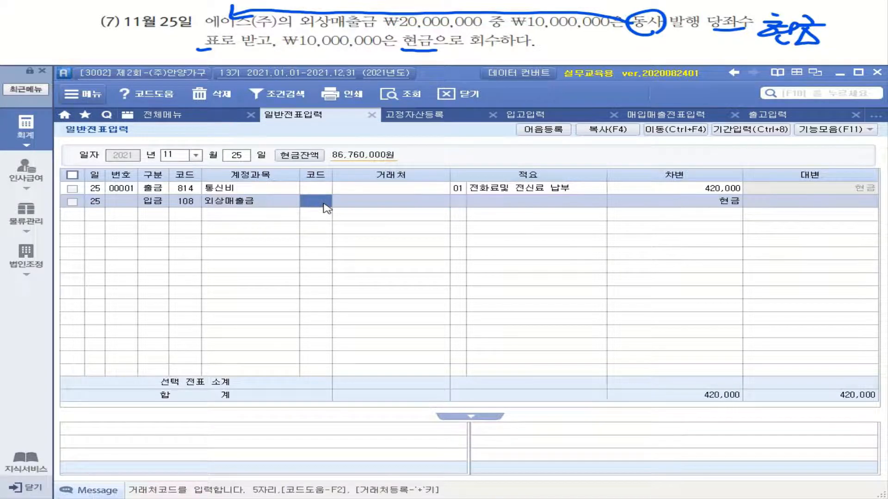
{"action": "type", "text": "에"}
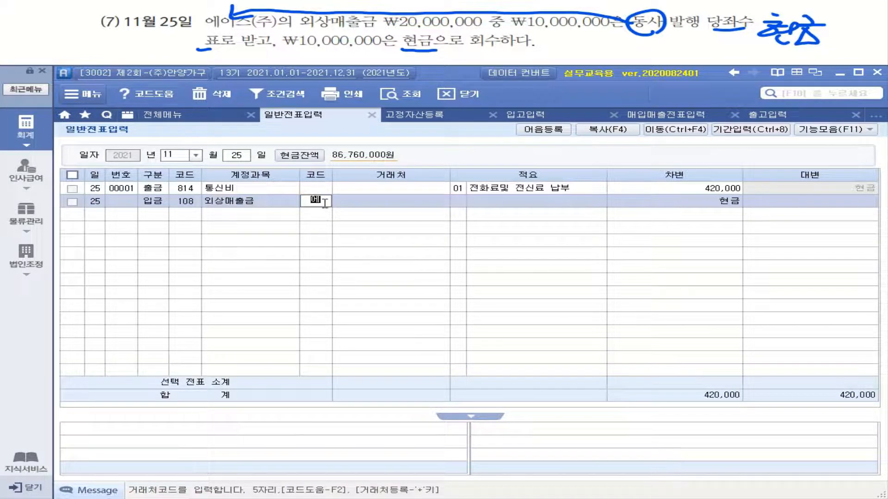
{"action": "type", "text": "이스"}
{"action": "key", "text": "Return"}
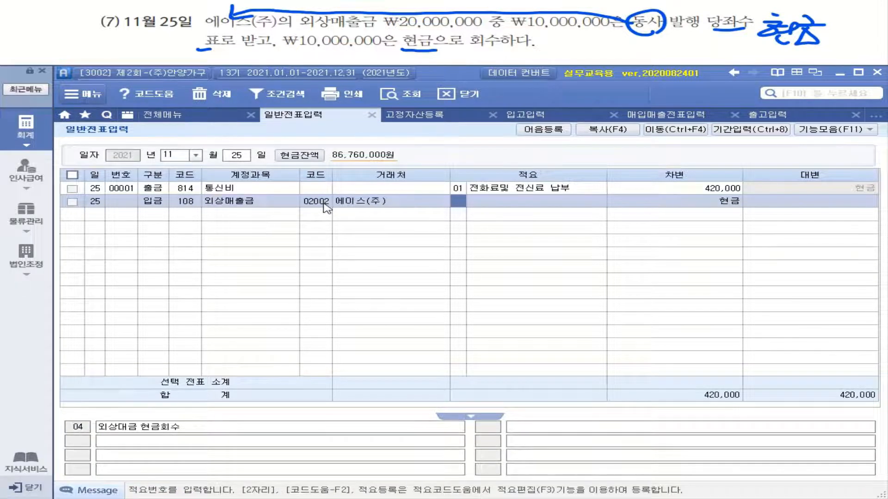
{"action": "key", "text": "Return"}
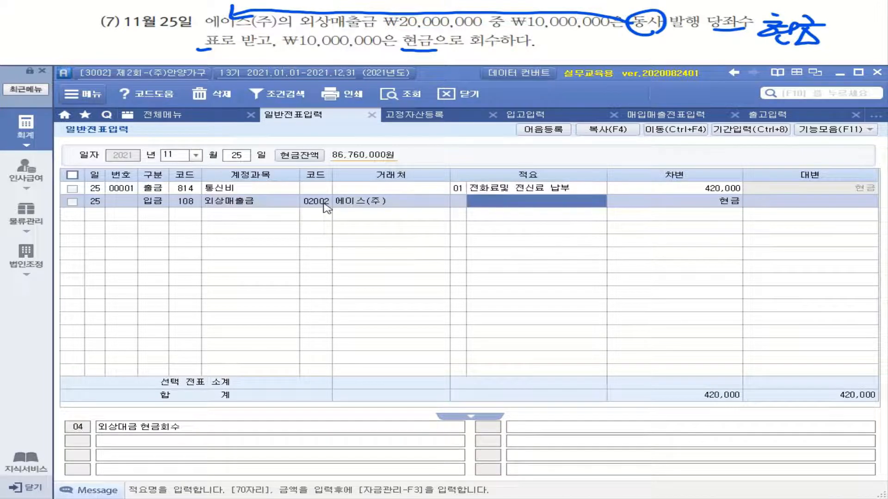
{"action": "key", "text": "space"}
{"action": "key", "text": "Return"}
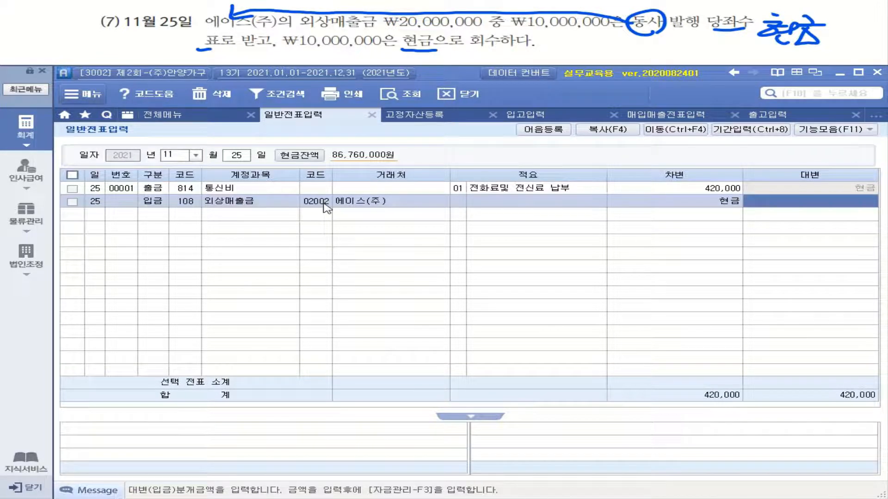
{"action": "type", "text": "20000000"}
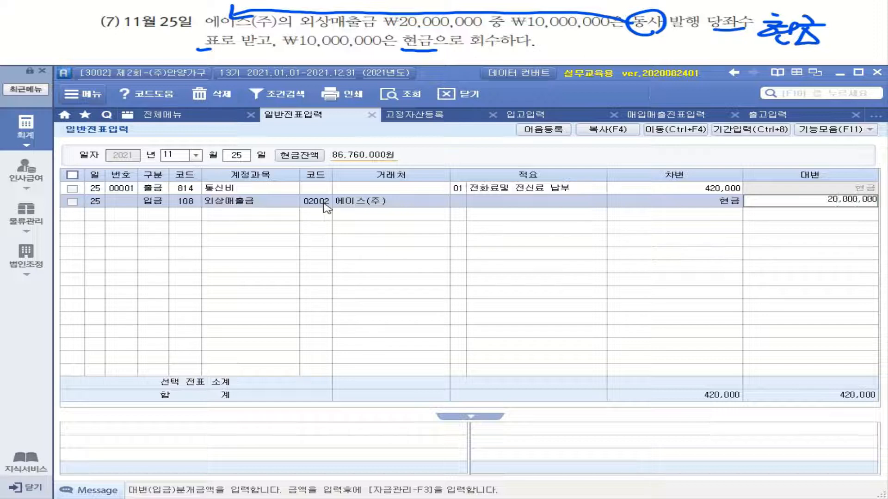
{"action": "key", "text": "Return"}
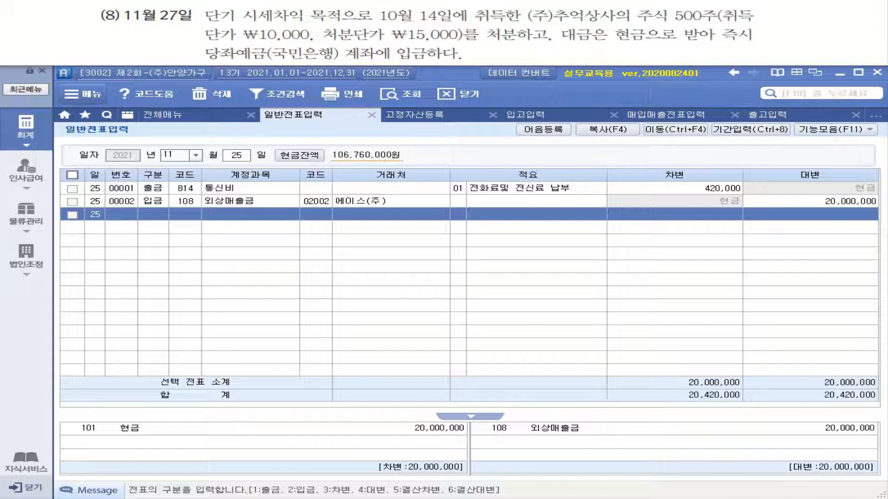
Mark up the November 27 transaction text: underline 단기 시세차익 목적, 주식 500주, and the cash receipt deposited into 당좌예금(국민은행), circling 목적
{"action": "mouse_move", "coordinate": [205, 22]}
{"action": "left_mouse_down"}
{"action": "mouse_move", "coordinate": [336, 22]}
{"action": "mouse_move", "coordinate": [312, 14]}
{"action": "mouse_move", "coordinate": [345, 14]}
{"action": "mouse_move", "coordinate": [323, 22]}
{"action": "left_mouse_up"}
{"action": "left_click_drag", "start_coordinate": [634, 23], "coordinate": [715, 22]}
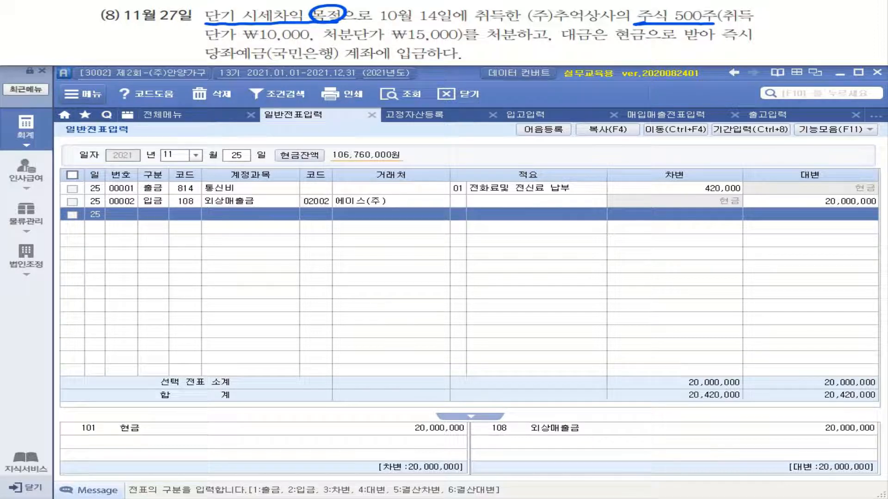
{"action": "mouse_move", "coordinate": [623, 45]}
{"action": "left_mouse_down"}
{"action": "mouse_move", "coordinate": [611, 47]}
{"action": "mouse_move", "coordinate": [745, 44]}
{"action": "left_mouse_up"}
{"action": "left_click_drag", "start_coordinate": [205, 59], "coordinate": [420, 55]}
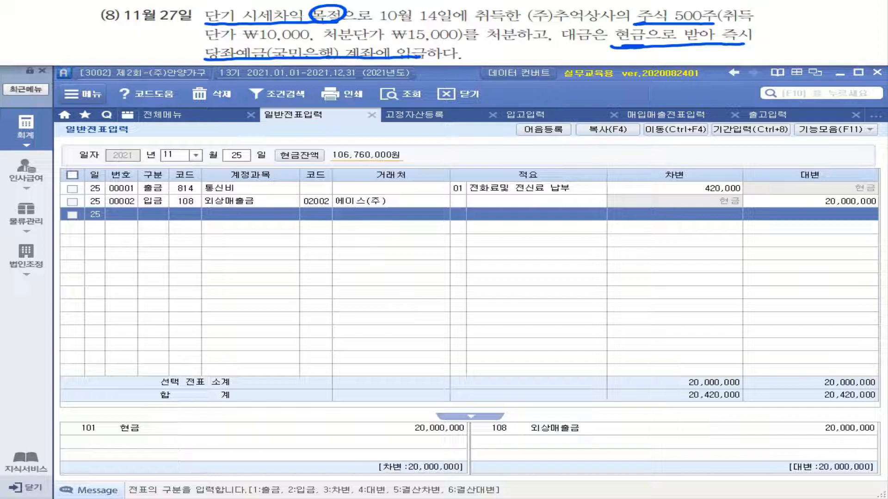
Handwrite the account name 당기손익-공정가치측정금융자산 beside the November 27 transaction heading
{"action": "mouse_move", "coordinate": [16, 29]}
{"action": "left_mouse_down"}
{"action": "mouse_move", "coordinate": [41, 22]}
{"action": "mouse_move", "coordinate": [37, 33]}
{"action": "left_mouse_up"}
{"action": "mouse_move", "coordinate": [39, 32]}
{"action": "left_mouse_down"}
{"action": "mouse_move", "coordinate": [40, 43]}
{"action": "mouse_move", "coordinate": [54, 22]}
{"action": "left_mouse_up"}
{"action": "mouse_move", "coordinate": [58, 15]}
{"action": "left_mouse_down"}
{"action": "mouse_move", "coordinate": [64, 36]}
{"action": "mouse_move", "coordinate": [66, 23]}
{"action": "left_mouse_up"}
{"action": "left_click_drag", "start_coordinate": [74, 16], "coordinate": [86, 24]}
{"action": "left_click_drag", "start_coordinate": [90, 9], "coordinate": [98, 15]}
{"action": "mouse_move", "coordinate": [105, 3]}
{"action": "left_mouse_down"}
{"action": "mouse_move", "coordinate": [108, 17]}
{"action": "mouse_move", "coordinate": [117, 14]}
{"action": "left_mouse_up"}
{"action": "left_click_drag", "start_coordinate": [39, 46], "coordinate": [54, 66]}
{"action": "mouse_move", "coordinate": [53, 41]}
{"action": "left_mouse_down"}
{"action": "mouse_move", "coordinate": [66, 57]}
{"action": "mouse_move", "coordinate": [93, 37]}
{"action": "left_mouse_up"}
{"action": "left_click_drag", "start_coordinate": [51, 49], "coordinate": [55, 60]}
{"action": "mouse_move", "coordinate": [93, 31]}
{"action": "left_mouse_down"}
{"action": "mouse_move", "coordinate": [105, 46]}
{"action": "mouse_move", "coordinate": [113, 34]}
{"action": "mouse_move", "coordinate": [153, 27]}
{"action": "left_mouse_up"}
{"action": "left_click_drag", "start_coordinate": [85, 54], "coordinate": [104, 60]}
{"action": "mouse_move", "coordinate": [91, 60]}
{"action": "left_mouse_down"}
{"action": "mouse_move", "coordinate": [115, 56]}
{"action": "mouse_move", "coordinate": [116, 64]}
{"action": "left_mouse_up"}
{"action": "left_click_drag", "start_coordinate": [117, 42], "coordinate": [138, 49]}
{"action": "left_click_drag", "start_coordinate": [122, 56], "coordinate": [138, 62]}
{"action": "mouse_move", "coordinate": [137, 47]}
{"action": "left_mouse_down"}
{"action": "mouse_move", "coordinate": [134, 60]}
{"action": "mouse_move", "coordinate": [149, 58]}
{"action": "left_mouse_up"}
{"action": "left_click_drag", "start_coordinate": [150, 47], "coordinate": [158, 52]}
{"action": "mouse_move", "coordinate": [170, 35]}
{"action": "left_mouse_down"}
{"action": "mouse_move", "coordinate": [158, 51]}
{"action": "mouse_move", "coordinate": [170, 51]}
{"action": "left_mouse_up"}
{"action": "left_click_drag", "start_coordinate": [163, 53], "coordinate": [170, 61]}
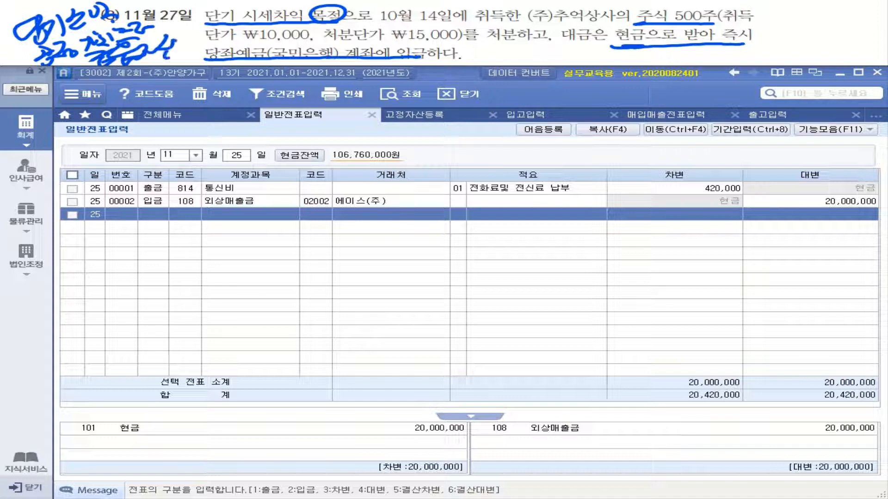
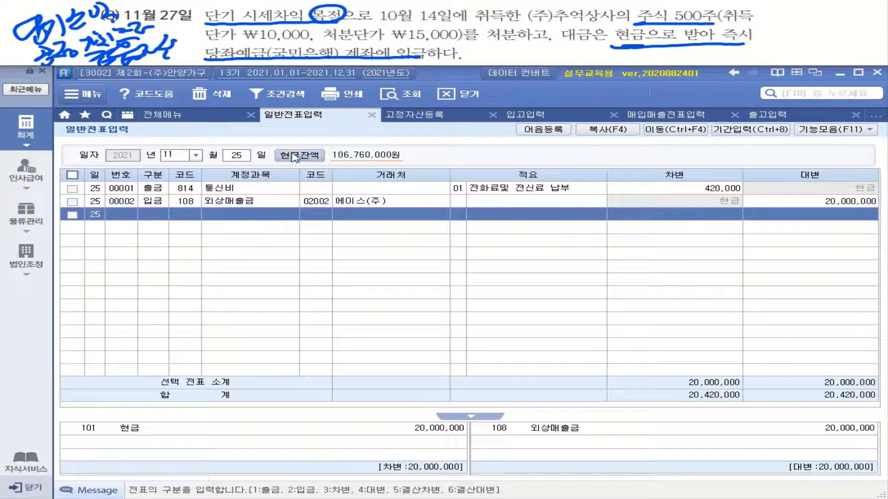
Change the entry date to November 27 and start a 차변 line with account 102 당좌예금 and trading partner 국민은행(당좌)
{"action": "left_click", "coordinate": [237, 159]}
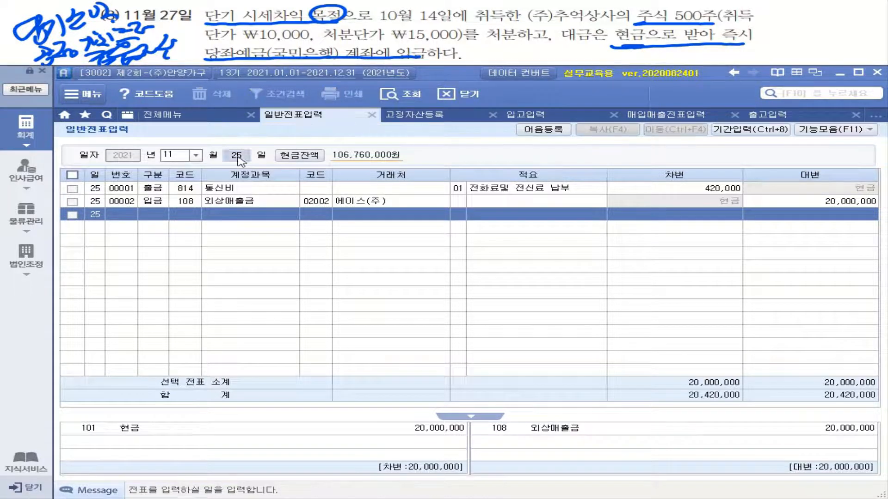
{"action": "type", "text": "27"}
{"action": "key", "text": "Return"}
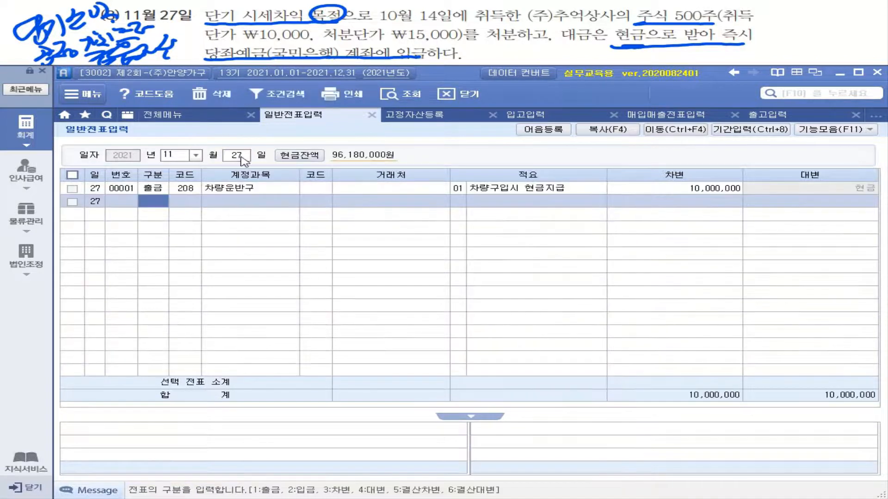
{"action": "type", "text": "3"}
{"action": "key", "text": "Return"}
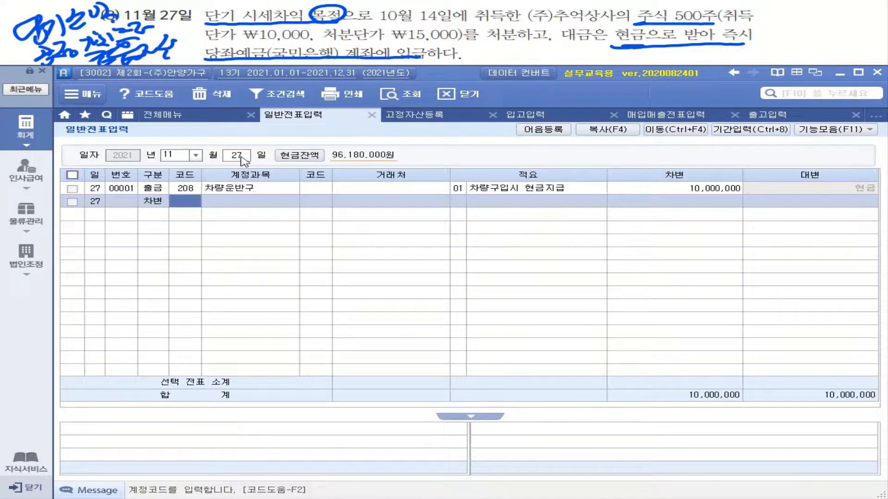
{"action": "type", "text": "102"}
{"action": "key", "text": "Return"}
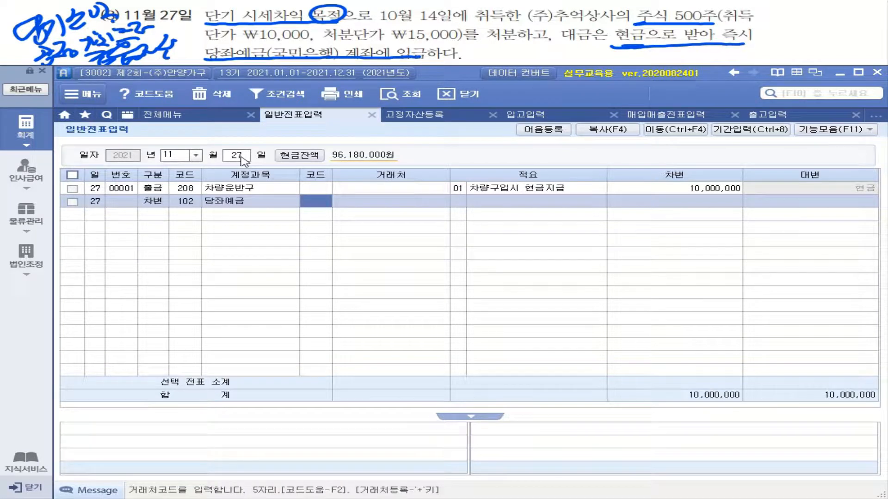
{"action": "type", "text": "국민"}
{"action": "key", "text": "Return"}
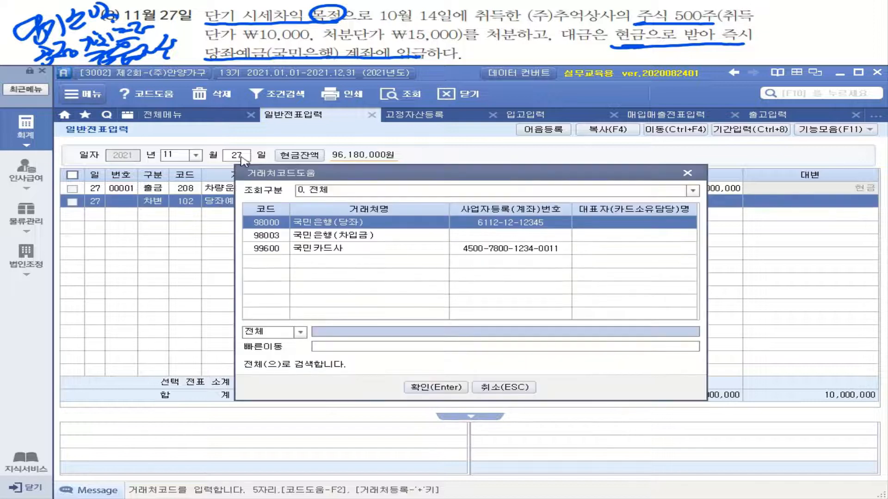
{"action": "key", "text": "Return"}
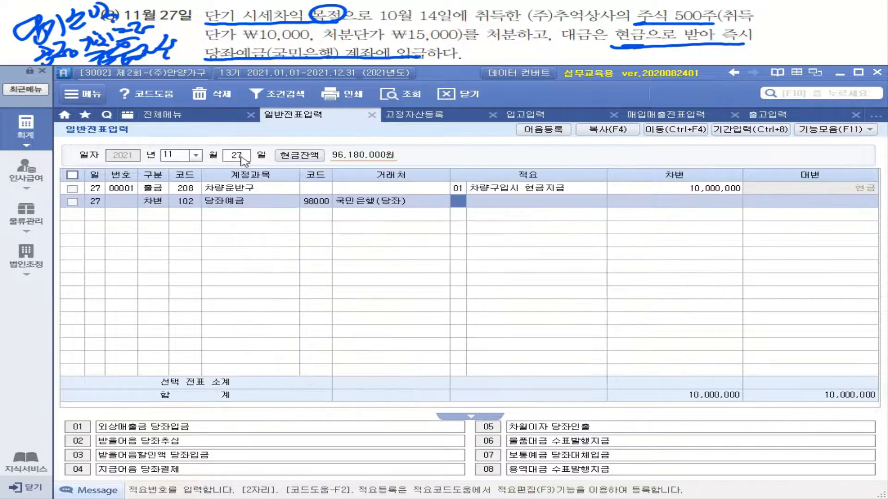
{"action": "key", "text": "Return"}
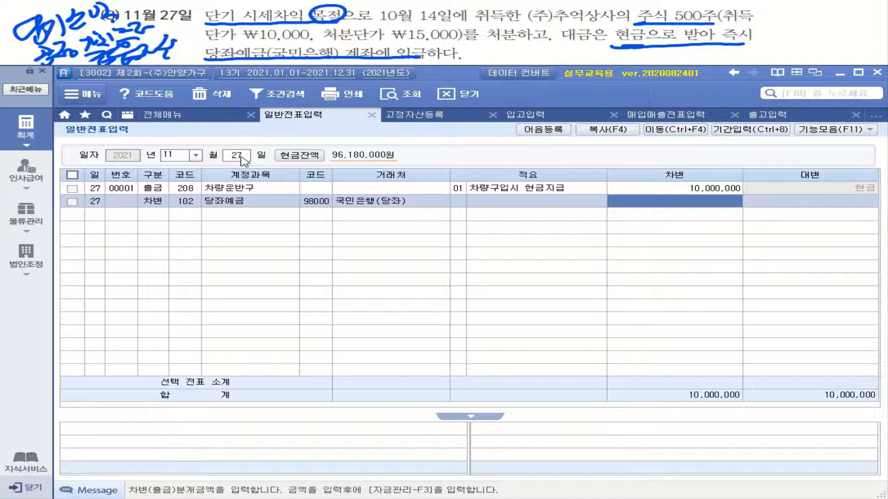
Calculate 500 × 15,000 in the built-in 계산기 and apply the result as the 당좌예금 line's debit amount
{"action": "right_click", "coordinate": [625, 204]}
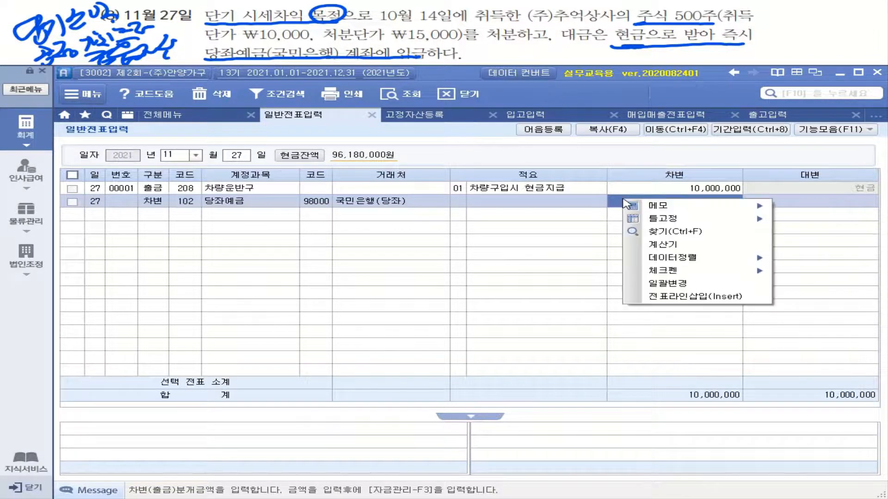
{"action": "left_click", "coordinate": [661, 244]}
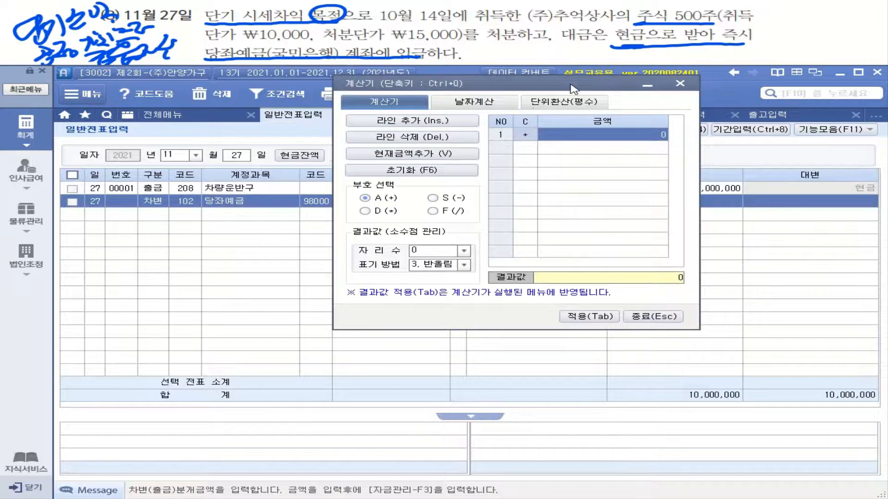
{"action": "left_click_drag", "start_coordinate": [573, 93], "coordinate": [414, 175]}
{"action": "type", "text": "500"}
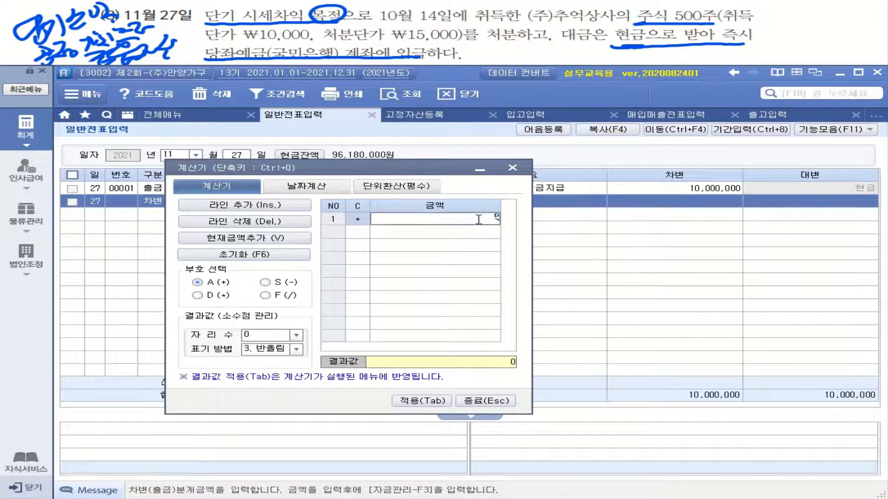
{"action": "key", "text": "Return"}
{"action": "left_click", "coordinate": [218, 296]}
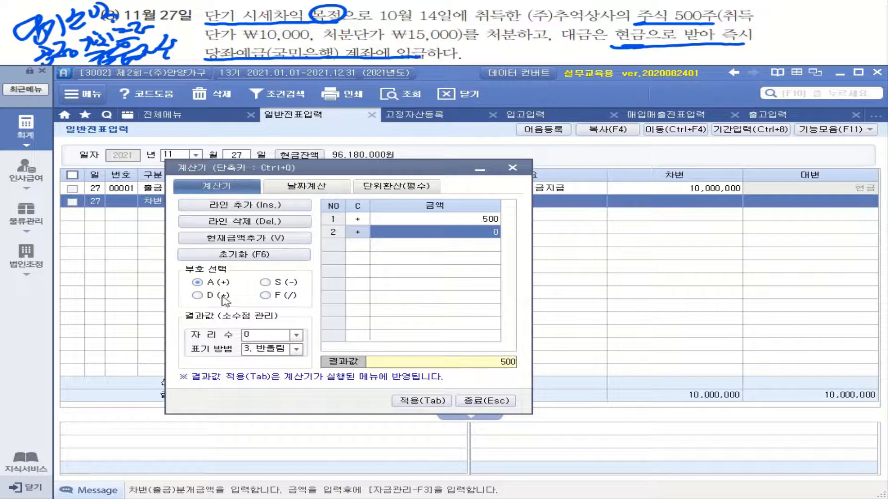
{"action": "type", "text": "150000"}
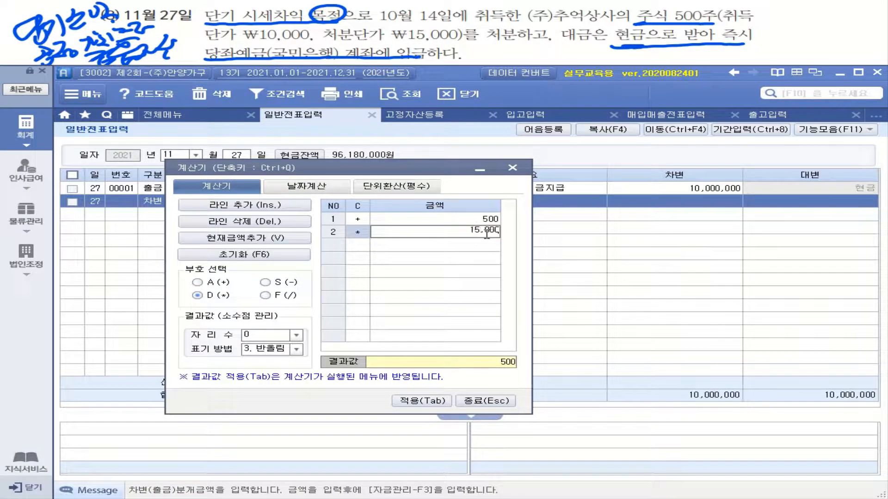
{"action": "key", "text": "Return"}
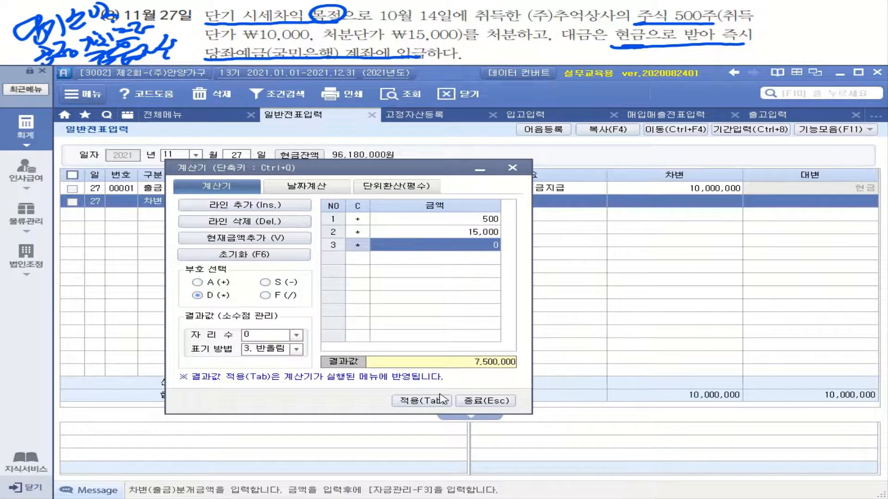
{"action": "left_click", "coordinate": [421, 401]}
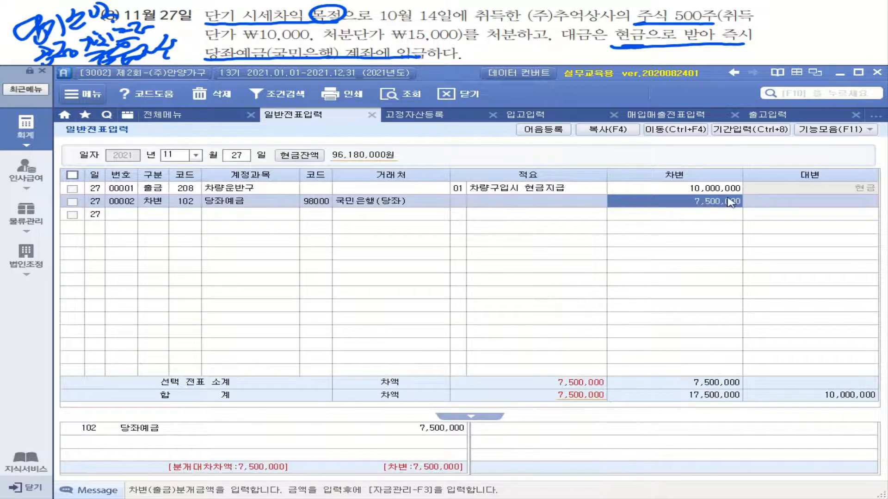
{"action": "key", "text": "Return"}
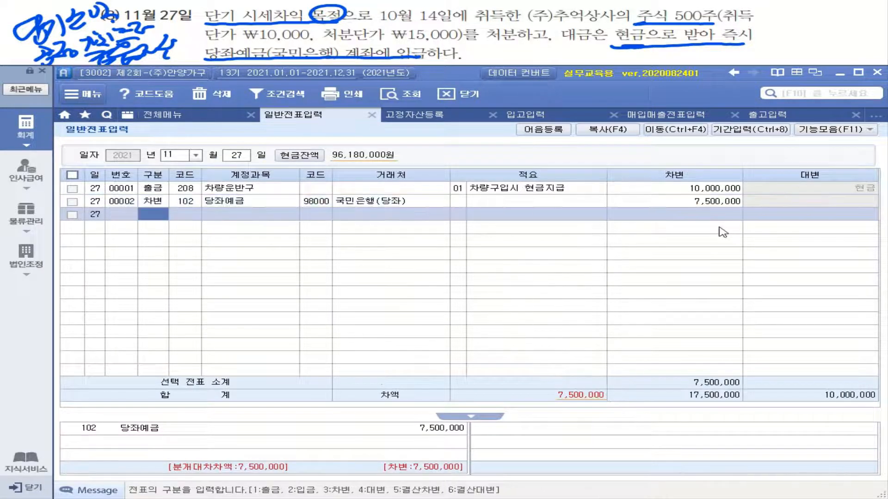
Add a 대변 line for account 107 당기손익-공정가치측정금융자산 with an amount of 5,000,000
{"action": "type", "text": "4"}
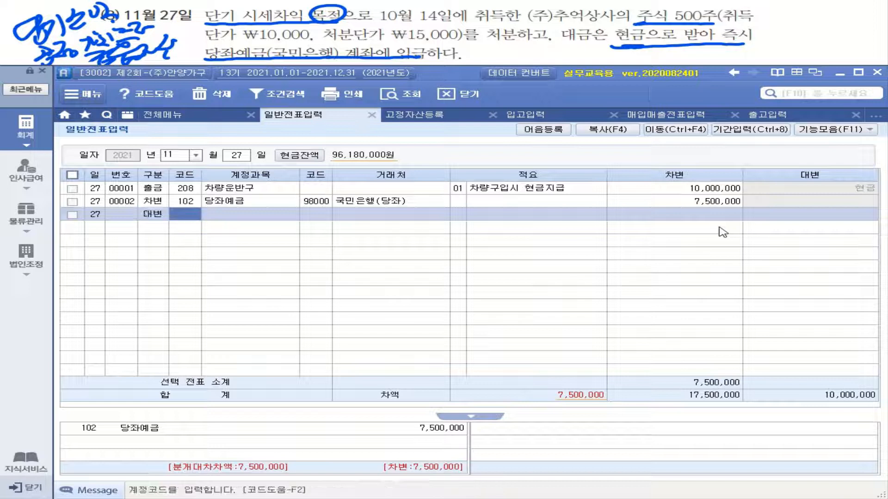
{"action": "type", "text": "ㄷ"}
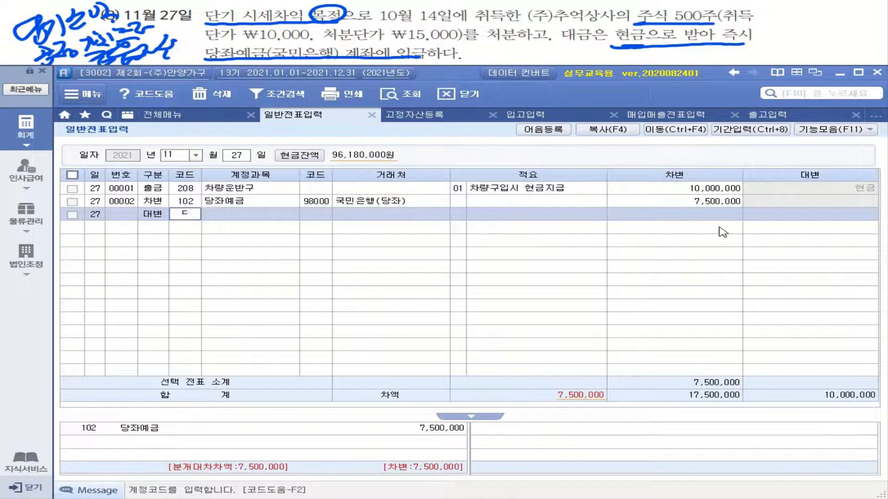
{"action": "type", "text": "ㅏㅇㄱㅣ"}
{"action": "key", "text": "Return"}
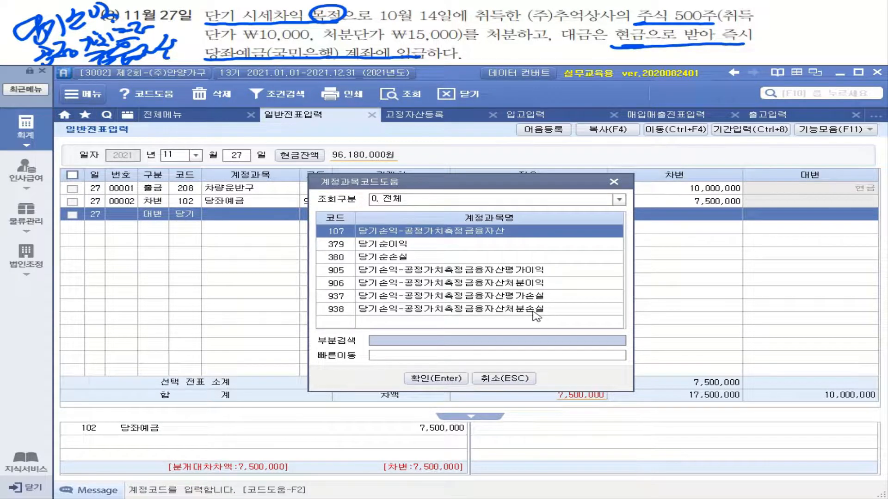
{"action": "double_click", "coordinate": [458, 238]}
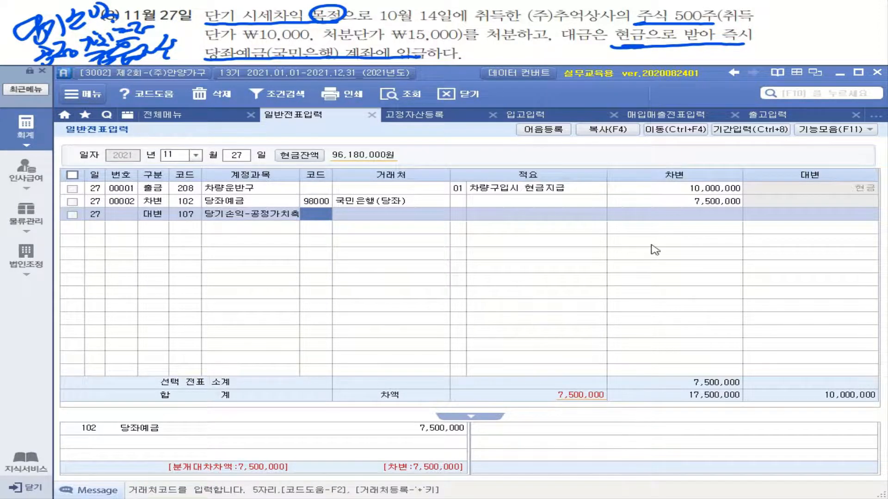
{"action": "left_click", "coordinate": [775, 217]}
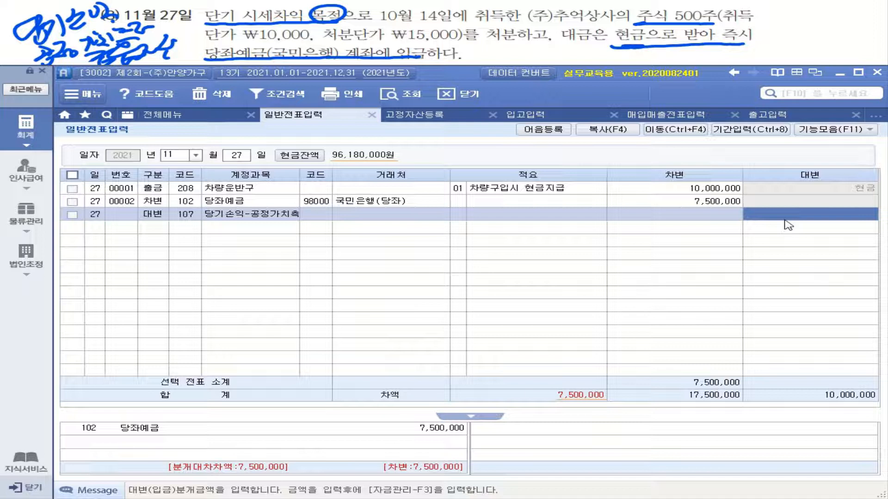
{"action": "type", "text": "5000000"}
{"action": "key", "text": "Return"}
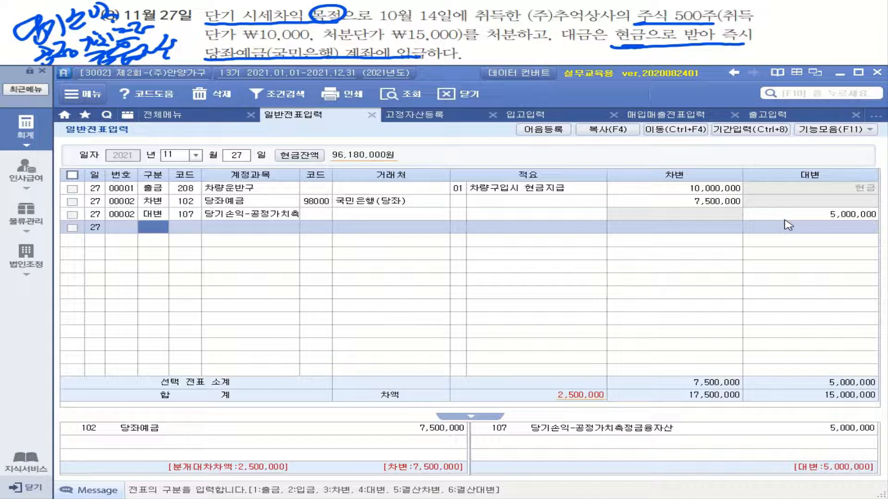
Add a 대변 line for account 906 당기손익-공정가치측정금융자산처분이익 with an amount of 2,500,000
{"action": "type", "text": "4"}
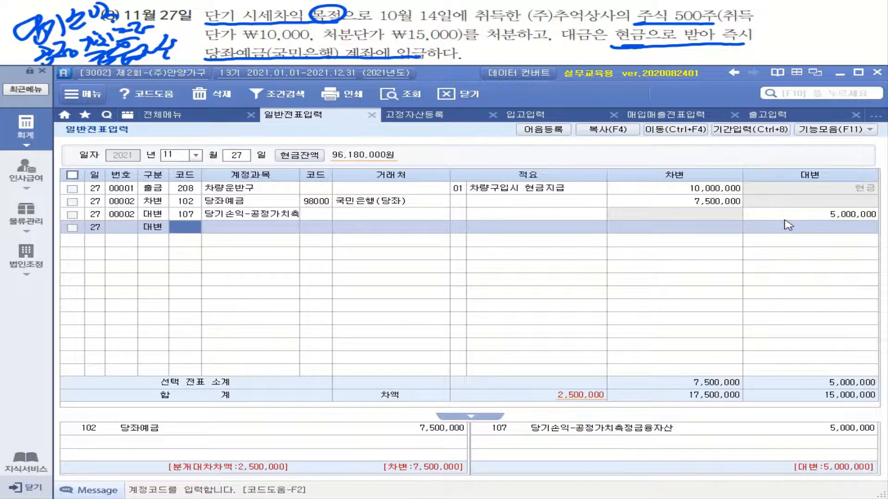
{"action": "type", "text": "당기"}
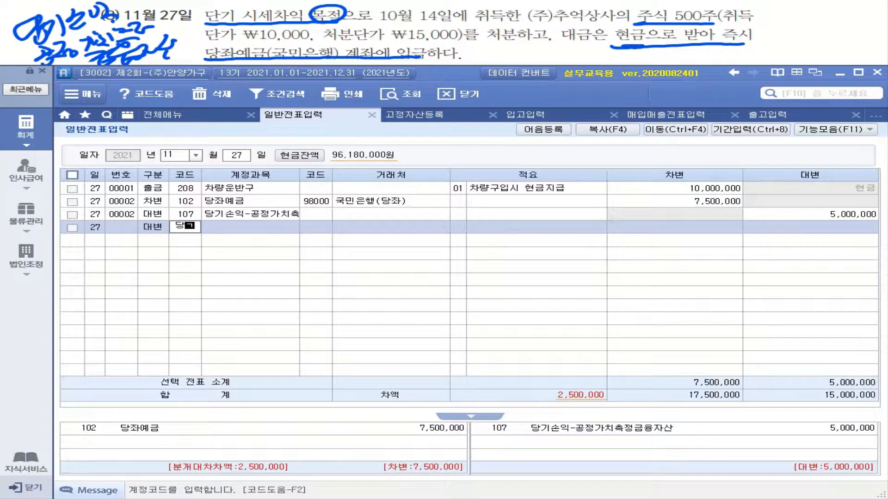
{"action": "key", "text": "Return"}
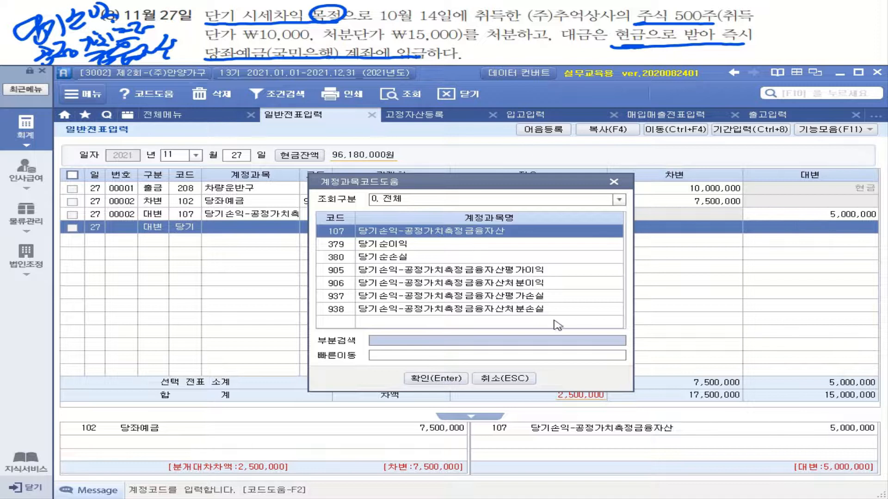
{"action": "double_click", "coordinate": [508, 284]}
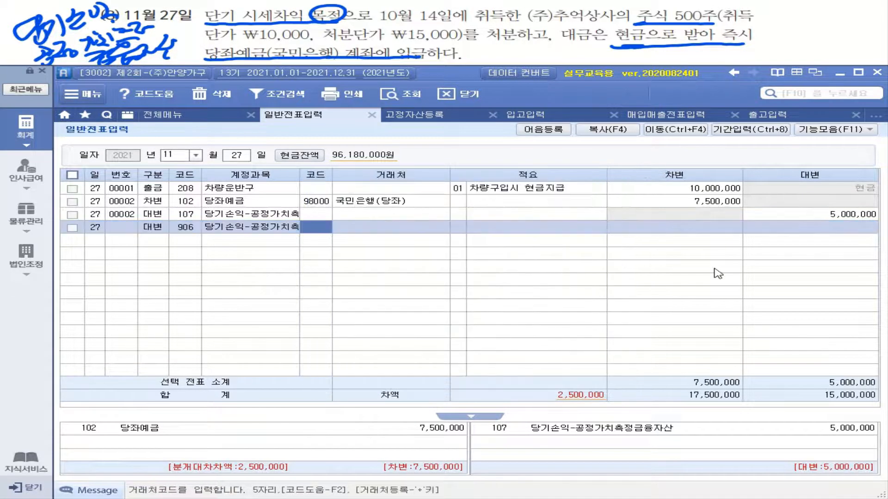
{"action": "key", "text": "Return"}
{"action": "key", "text": "Return"}
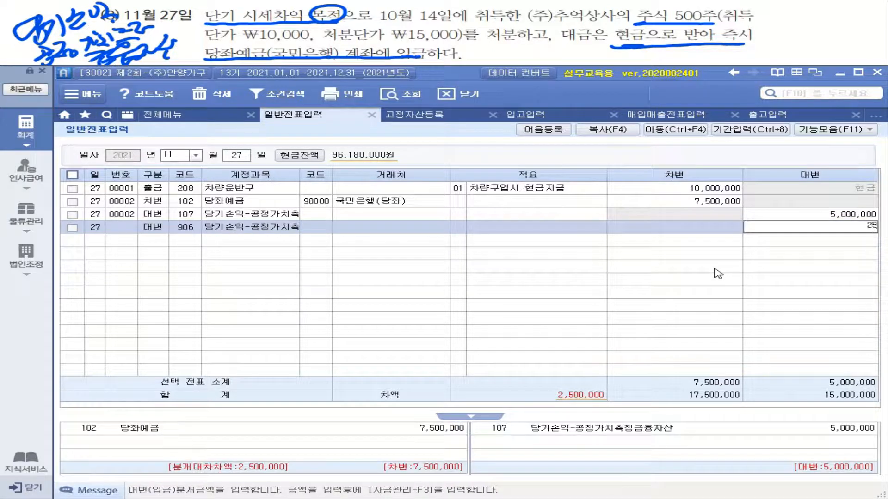
{"action": "key", "text": "Return"}
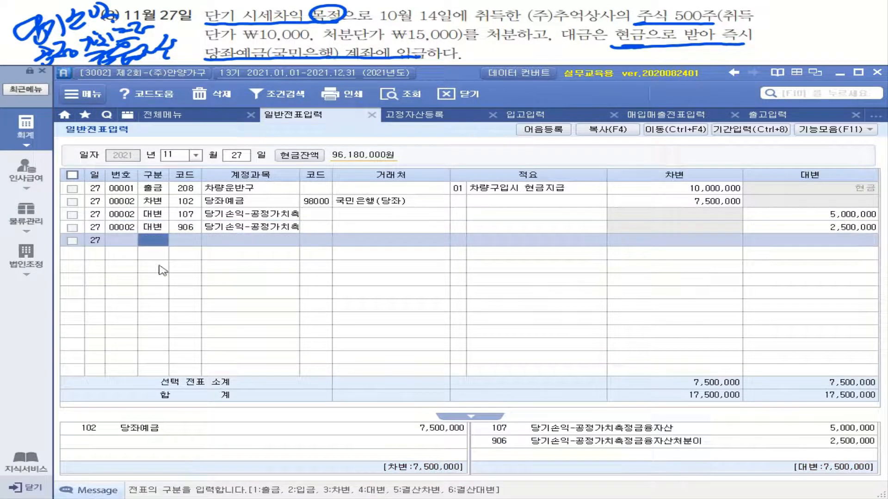
{"action": "left_click", "coordinate": [157, 230]}
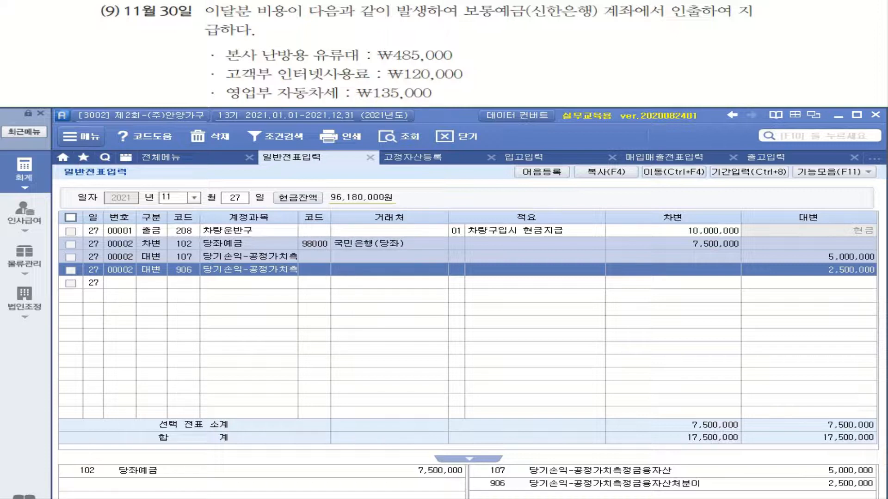
Underline 난방용 유류대 in the November 30 transaction and handwrite the account name 수도광열비 beside it
{"action": "mouse_move", "coordinate": [249, 61]}
{"action": "left_mouse_down"}
{"action": "mouse_move", "coordinate": [356, 59]}
{"action": "mouse_move", "coordinate": [374, 32]}
{"action": "left_mouse_up"}
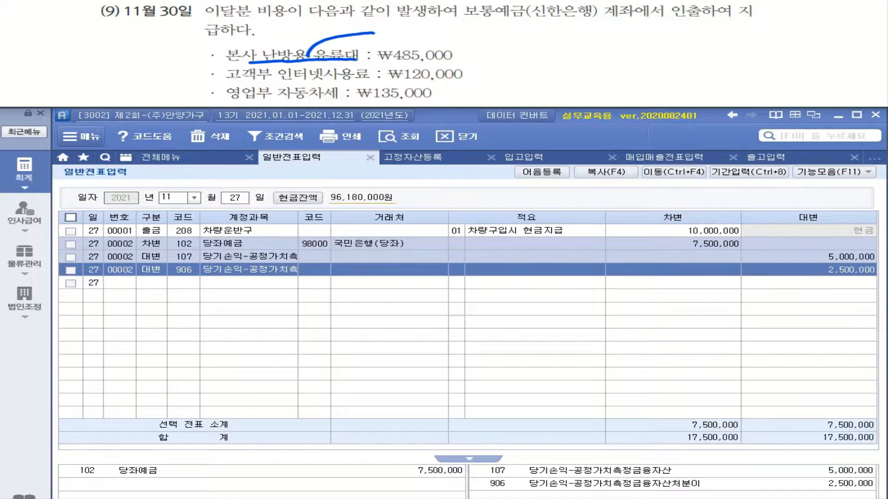
{"action": "left_click_drag", "start_coordinate": [409, 20], "coordinate": [401, 31]}
{"action": "left_click_drag", "start_coordinate": [406, 25], "coordinate": [425, 34]}
{"action": "mouse_move", "coordinate": [406, 36]}
{"action": "left_mouse_down"}
{"action": "mouse_move", "coordinate": [405, 44]}
{"action": "mouse_move", "coordinate": [443, 35]}
{"action": "mouse_move", "coordinate": [437, 41]}
{"action": "left_mouse_up"}
{"action": "left_click_drag", "start_coordinate": [429, 44], "coordinate": [447, 42]}
{"action": "left_click_drag", "start_coordinate": [461, 21], "coordinate": [455, 33]}
{"action": "left_click_drag", "start_coordinate": [453, 36], "coordinate": [478, 33]}
{"action": "left_click_drag", "start_coordinate": [479, 28], "coordinate": [484, 28]}
{"action": "mouse_move", "coordinate": [469, 35]}
{"action": "left_mouse_down"}
{"action": "mouse_move", "coordinate": [464, 42]}
{"action": "mouse_move", "coordinate": [470, 36]}
{"action": "left_mouse_up"}
{"action": "mouse_move", "coordinate": [493, 28]}
{"action": "left_mouse_down"}
{"action": "mouse_move", "coordinate": [510, 34]}
{"action": "mouse_move", "coordinate": [509, 44]}
{"action": "left_mouse_up"}
{"action": "left_click_drag", "start_coordinate": [517, 29], "coordinate": [518, 44]}
{"action": "left_click_drag", "start_coordinate": [529, 28], "coordinate": [529, 45]}
{"action": "left_click_drag", "start_coordinate": [518, 36], "coordinate": [528, 35]}
{"action": "left_click_drag", "start_coordinate": [518, 42], "coordinate": [529, 41]}
{"action": "left_click_drag", "start_coordinate": [543, 27], "coordinate": [539, 47]}
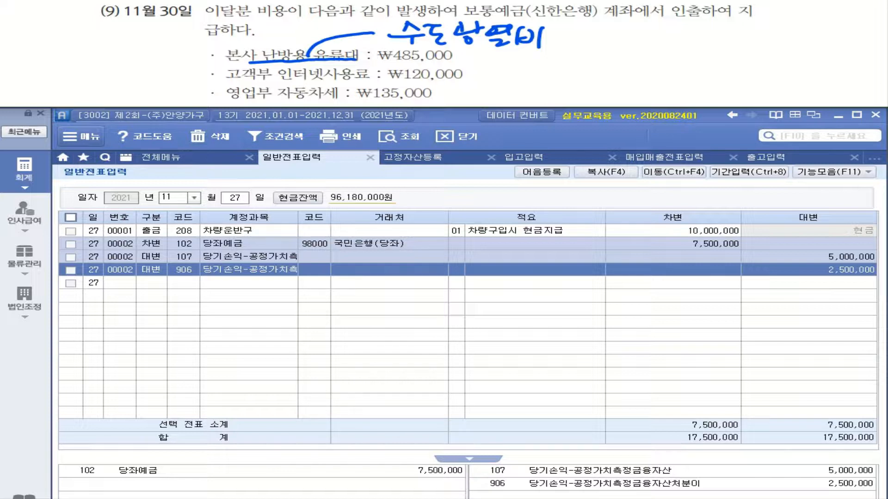
Mark the 고객부 인터넷사용료 item and handwrite the account name 통신비 beside it
{"action": "mouse_move", "coordinate": [269, 70]}
{"action": "left_mouse_down"}
{"action": "mouse_move", "coordinate": [254, 78]}
{"action": "mouse_move", "coordinate": [271, 82]}
{"action": "left_mouse_up"}
{"action": "mouse_move", "coordinate": [475, 75]}
{"action": "left_mouse_down"}
{"action": "mouse_move", "coordinate": [541, 58]}
{"action": "mouse_move", "coordinate": [532, 65]}
{"action": "mouse_move", "coordinate": [548, 69]}
{"action": "left_mouse_up"}
{"action": "left_click_drag", "start_coordinate": [518, 77], "coordinate": [531, 80]}
{"action": "left_click_drag", "start_coordinate": [563, 59], "coordinate": [562, 81]}
{"action": "left_click_drag", "start_coordinate": [572, 58], "coordinate": [596, 78]}
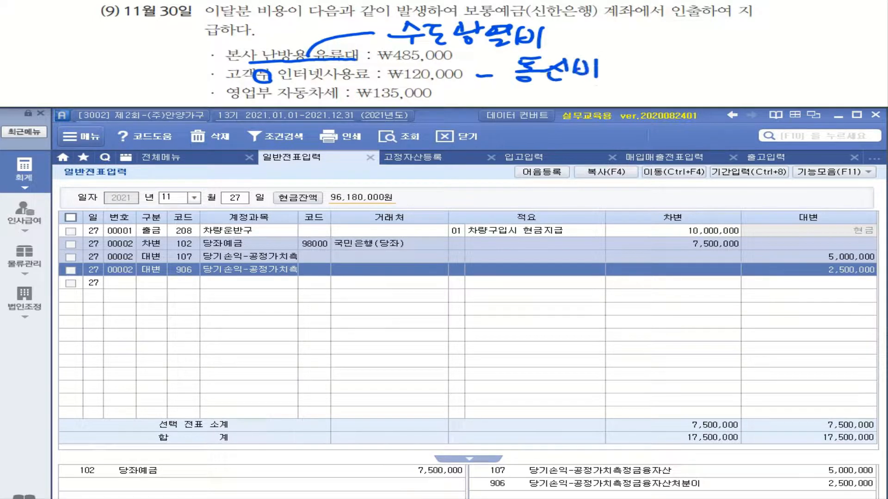
Underline 자동차세 and handwrite the account name 세금과공과 beside the 영업부 item
{"action": "left_click_drag", "start_coordinate": [293, 99], "coordinate": [331, 103]}
{"action": "left_click_drag", "start_coordinate": [451, 93], "coordinate": [465, 93]}
{"action": "mouse_move", "coordinate": [491, 85]}
{"action": "left_mouse_down"}
{"action": "mouse_move", "coordinate": [483, 99]}
{"action": "mouse_move", "coordinate": [503, 103]}
{"action": "left_mouse_up"}
{"action": "left_click_drag", "start_coordinate": [504, 92], "coordinate": [517, 109]}
{"action": "left_click_drag", "start_coordinate": [526, 86], "coordinate": [554, 92]}
{"action": "mouse_move", "coordinate": [528, 99]}
{"action": "left_mouse_down"}
{"action": "mouse_move", "coordinate": [539, 107]}
{"action": "mouse_move", "coordinate": [568, 96]}
{"action": "left_mouse_up"}
{"action": "mouse_move", "coordinate": [573, 88]}
{"action": "left_mouse_down"}
{"action": "mouse_move", "coordinate": [576, 105]}
{"action": "mouse_move", "coordinate": [604, 91]}
{"action": "mouse_move", "coordinate": [633, 107]}
{"action": "left_mouse_up"}
{"action": "left_click", "coordinate": [622, 84]}
{"action": "left_click_drag", "start_coordinate": [634, 92], "coordinate": [641, 91]}
Draw a slash after the handwritten expense accounts and write 보통예금 as the credit account
{"action": "left_click_drag", "start_coordinate": [696, 56], "coordinate": [674, 104]}
{"action": "mouse_move", "coordinate": [717, 65]}
{"action": "left_mouse_down"}
{"action": "mouse_move", "coordinate": [721, 88]}
{"action": "mouse_move", "coordinate": [739, 86]}
{"action": "left_mouse_up"}
{"action": "mouse_move", "coordinate": [715, 86]}
{"action": "left_mouse_down"}
{"action": "mouse_move", "coordinate": [733, 91]}
{"action": "mouse_move", "coordinate": [754, 67]}
{"action": "left_mouse_up"}
{"action": "left_click_drag", "start_coordinate": [741, 72], "coordinate": [759, 79]}
{"action": "mouse_move", "coordinate": [741, 85]}
{"action": "left_mouse_down"}
{"action": "mouse_move", "coordinate": [762, 83]}
{"action": "mouse_move", "coordinate": [746, 87]}
{"action": "left_mouse_up"}
{"action": "left_click_drag", "start_coordinate": [768, 76], "coordinate": [789, 76]}
{"action": "left_click_drag", "start_coordinate": [781, 73], "coordinate": [787, 94]}
{"action": "left_click_drag", "start_coordinate": [790, 64], "coordinate": [822, 77]}
{"action": "mouse_move", "coordinate": [796, 83]}
{"action": "left_mouse_down"}
{"action": "mouse_move", "coordinate": [797, 93]}
{"action": "mouse_move", "coordinate": [811, 94]}
{"action": "left_mouse_up"}
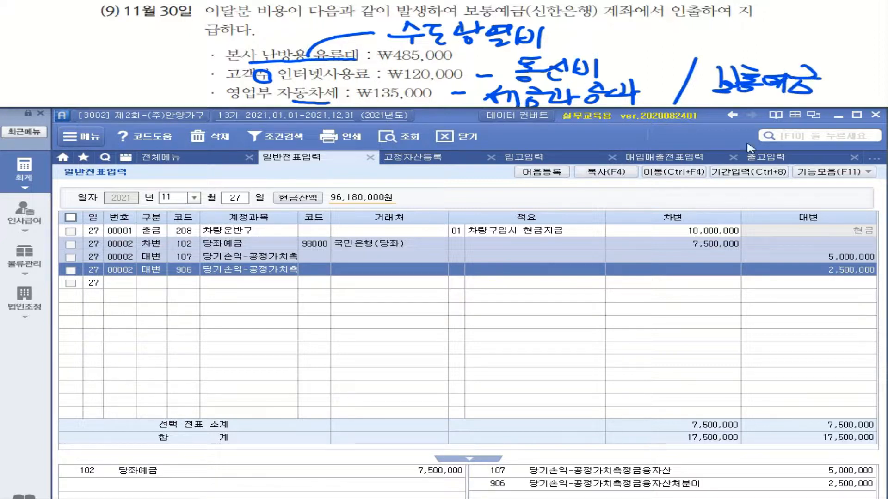
Change the entry date to November 30 and start a 차변 line
{"action": "left_click", "coordinate": [230, 202]}
{"action": "type", "text": "30"}
{"action": "key", "text": "Return"}
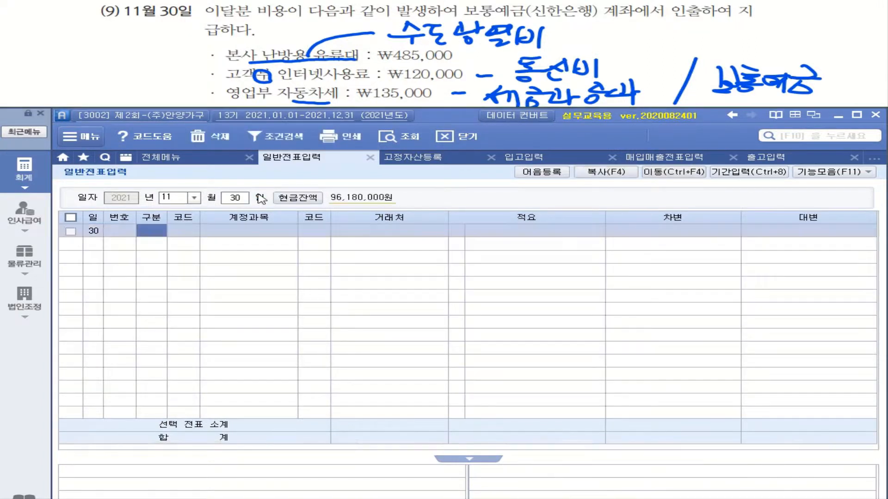
{"action": "type", "text": "3"}
{"action": "key", "text": "Return"}
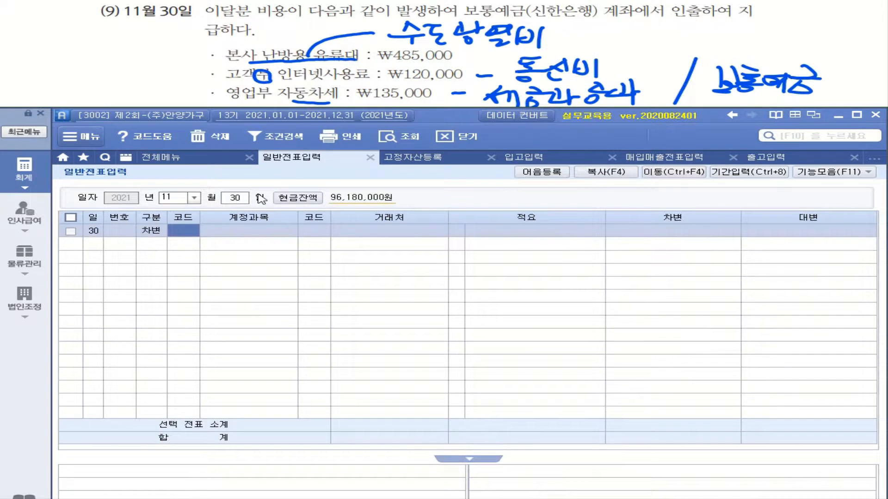
{"action": "type", "text": "숟ㅎ"}
{"action": "key", "text": "BackSpace"}
{"action": "type", "text": "ㅗ"}
{"action": "key", "text": "BackSpace"}
{"action": "key", "text": "BackSpace"}
{"action": "key", "text": "BackSpace"}
{"action": "key", "text": "BackSpace"}
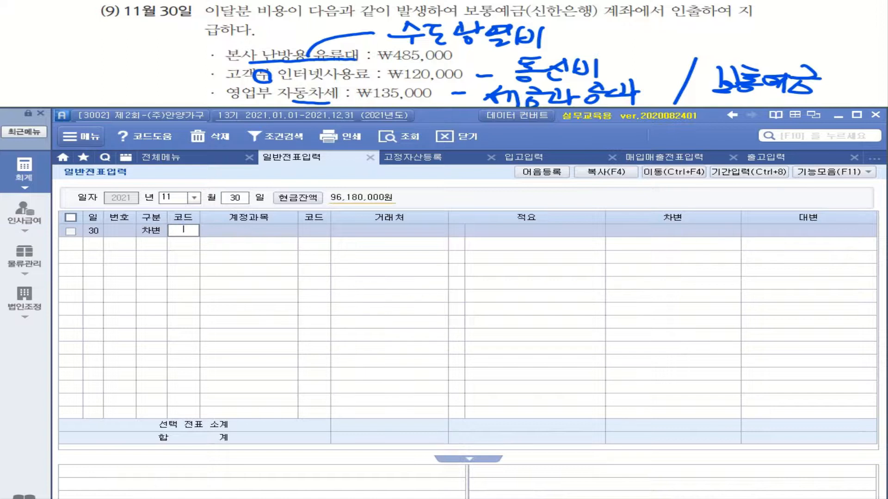
Assign account 815 수도광열비 to the 차변 line with an amount of 485,000
{"action": "type", "text": "수도"}
{"action": "key", "text": "Return"}
{"action": "key", "text": "Down"}
{"action": "key", "text": "Down"}
{"action": "key", "text": "Down"}
{"action": "key", "text": "Return"}
{"action": "key", "text": "Return"}
{"action": "key", "text": "Return"}
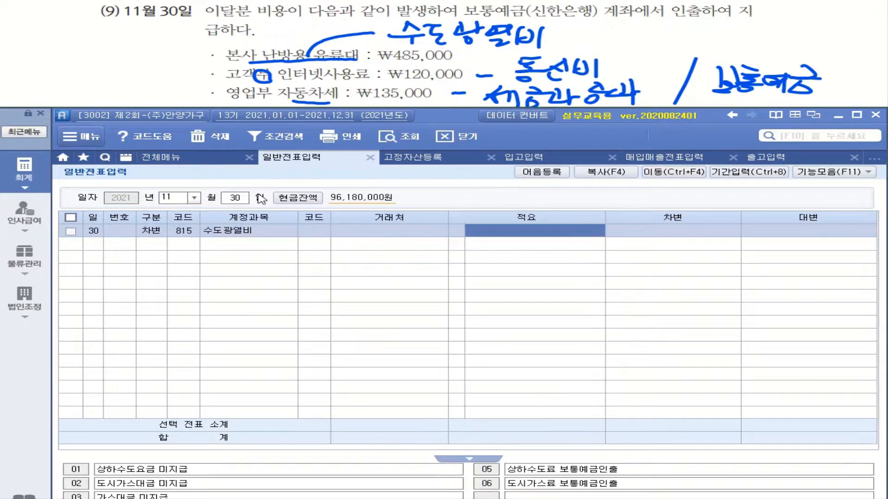
{"action": "key", "text": "Return"}
{"action": "type", "text": "485+"}
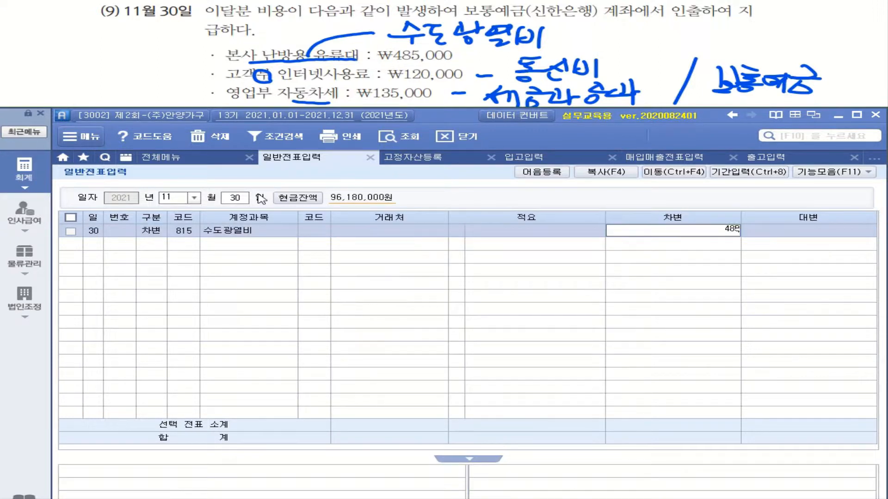
{"action": "key", "text": "Return"}
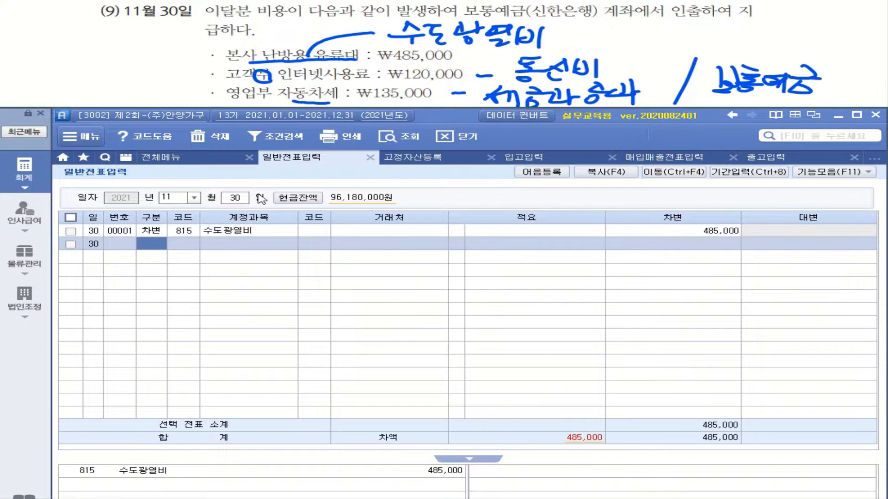
Add a 차변 line for account 814 통신비 with an amount of 120,000
{"action": "type", "text": "3"}
{"action": "key", "text": "Return"}
{"action": "type", "text": "통ㅅ"}
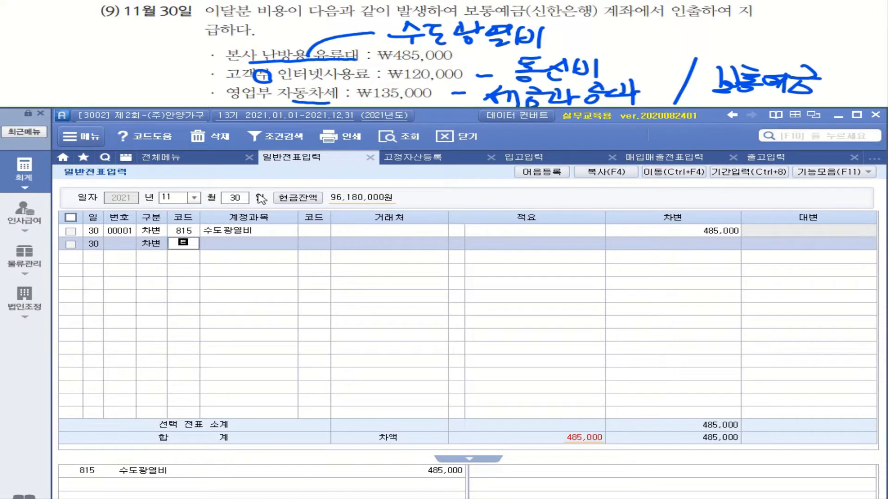
{"action": "type", "text": "ㅣㄴ"}
{"action": "key", "text": "Return"}
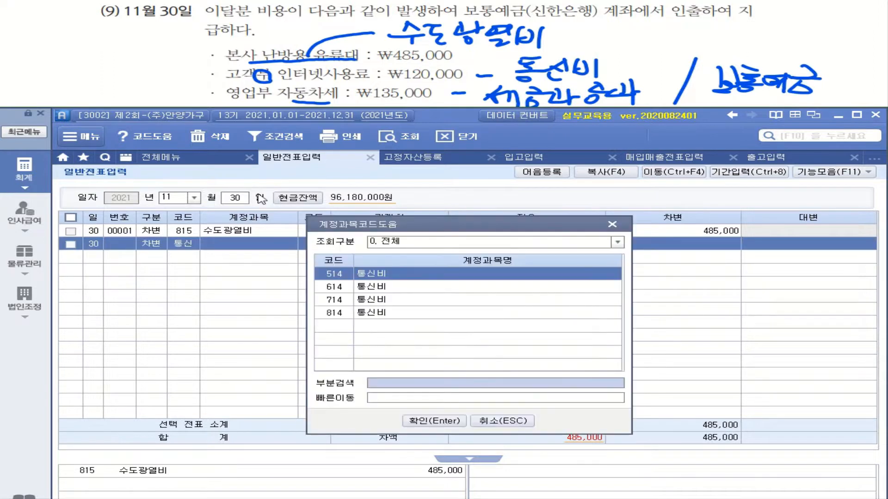
{"action": "key", "text": "Down"}
{"action": "key", "text": "Down"}
{"action": "key", "text": "Down"}
{"action": "key", "text": "Return"}
{"action": "key", "text": "Return"}
{"action": "key", "text": "Return"}
{"action": "key", "text": "Return"}
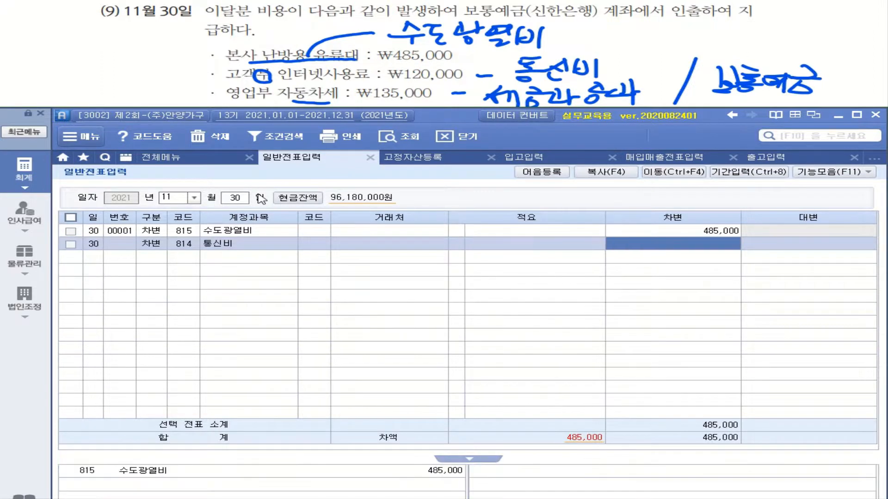
{"action": "type", "text": "120000"}
{"action": "key", "text": "Return"}
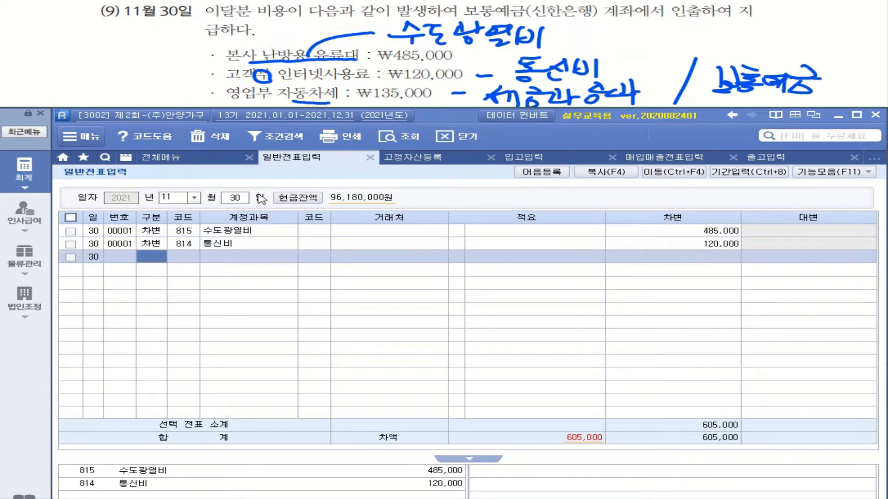
Add a 차변 line for account 817 세금과공과 with an amount of 135,000
{"action": "type", "text": "3"}
{"action": "key", "text": "Return"}
{"action": "type", "text": "세"}
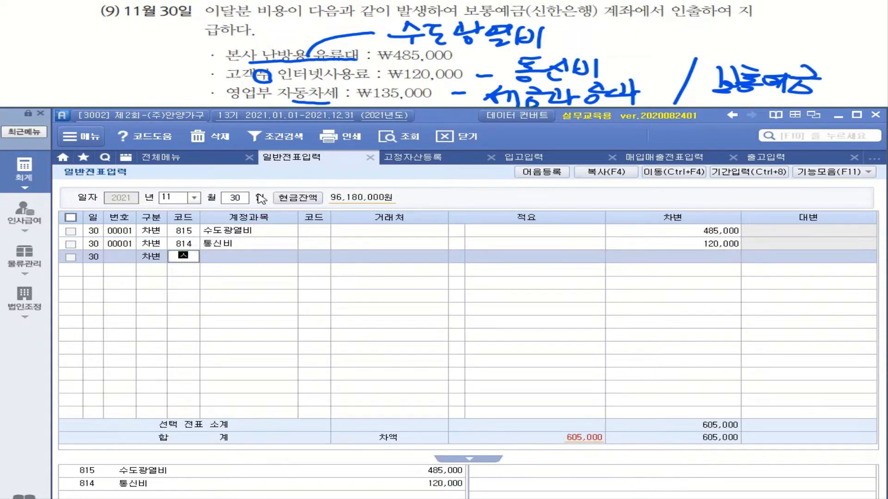
{"action": "type", "text": "금"}
{"action": "key", "text": "Return"}
{"action": "key", "text": "Down"}
{"action": "key", "text": "Down"}
{"action": "key", "text": "Down"}
{"action": "key", "text": "Down"}
{"action": "key", "text": "Down"}
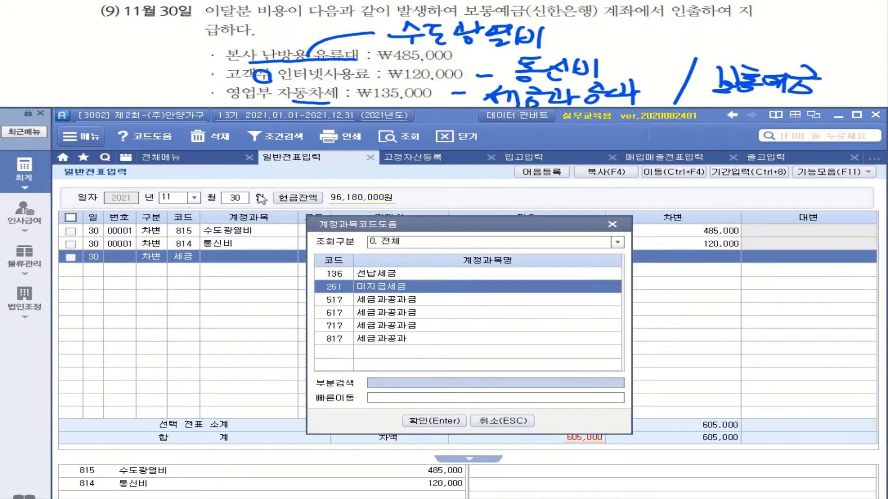
{"action": "key", "text": "Return"}
{"action": "key", "text": "Return"}
{"action": "key", "text": "Return"}
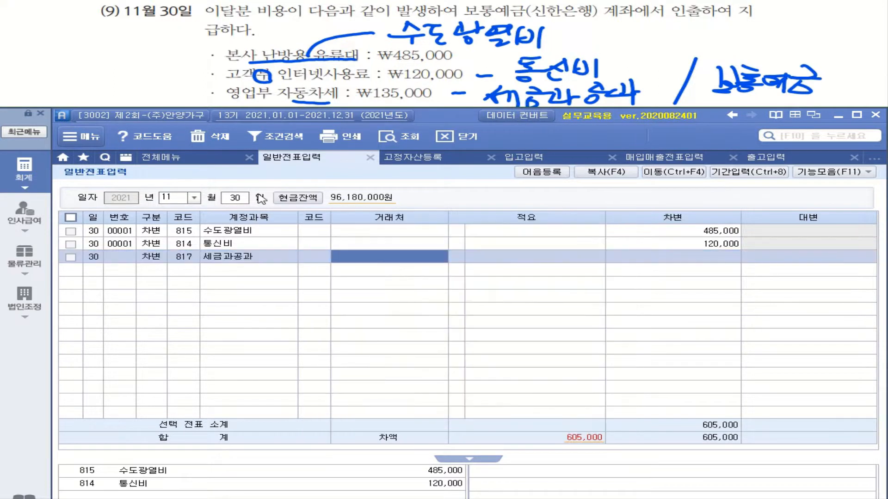
{"action": "key", "text": "Return"}
{"action": "type", "text": "1350000"}
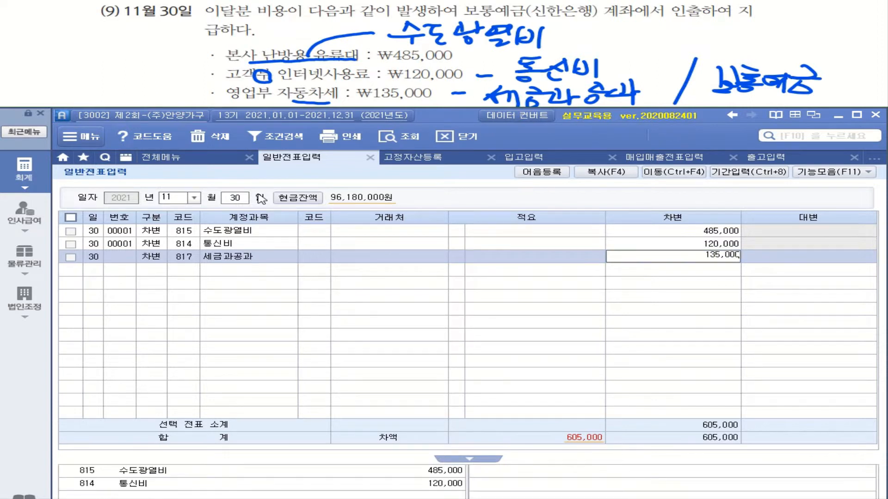
{"action": "key", "text": "Return"}
Add a 대변 line for account 103 보통예금 with trading partner 신한은행(보통) and an amount of 740,000
{"action": "type", "text": "4"}
{"action": "key", "text": "Return"}
{"action": "type", "text": "103"}
{"action": "key", "text": "Return"}
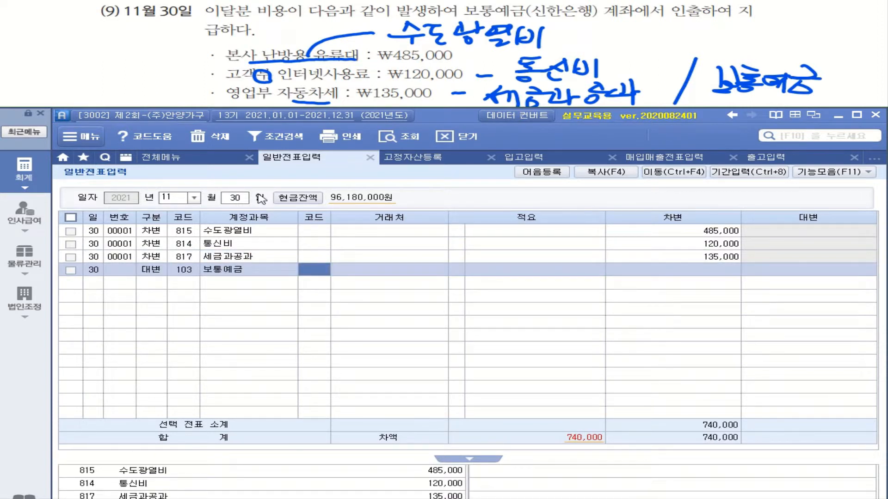
{"action": "type", "text": "신한"}
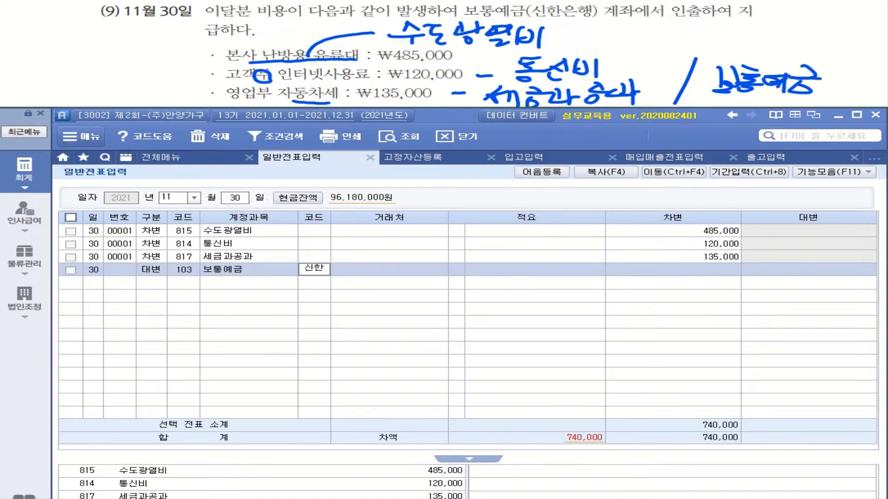
{"action": "key", "text": "Return"}
{"action": "key", "text": "Return"}
{"action": "key", "text": "Return"}
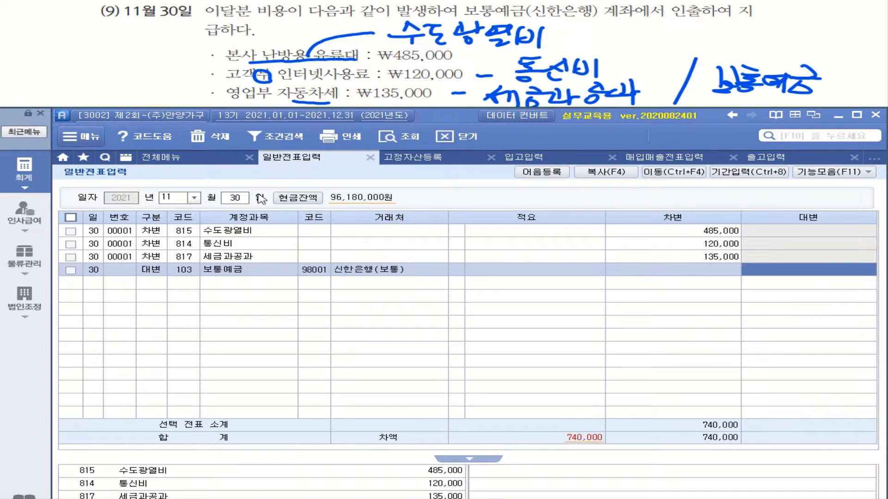
{"action": "type", "text": "7400000"}
{"action": "key", "text": "Return"}
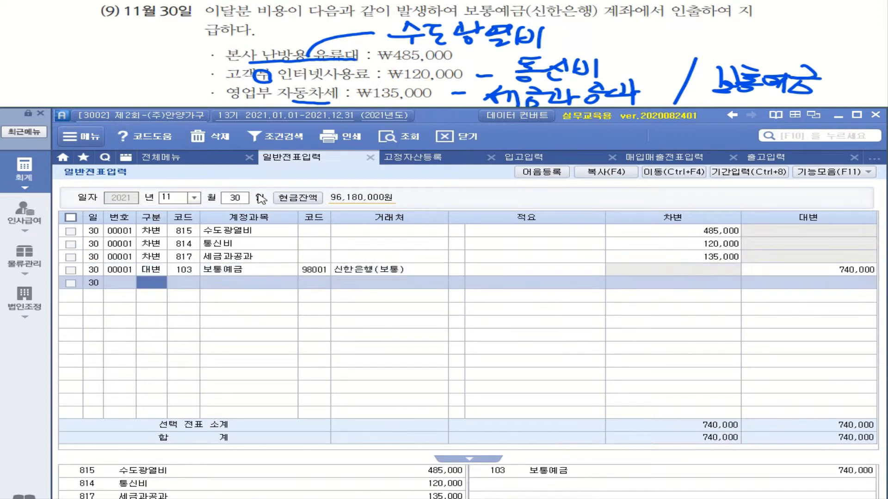